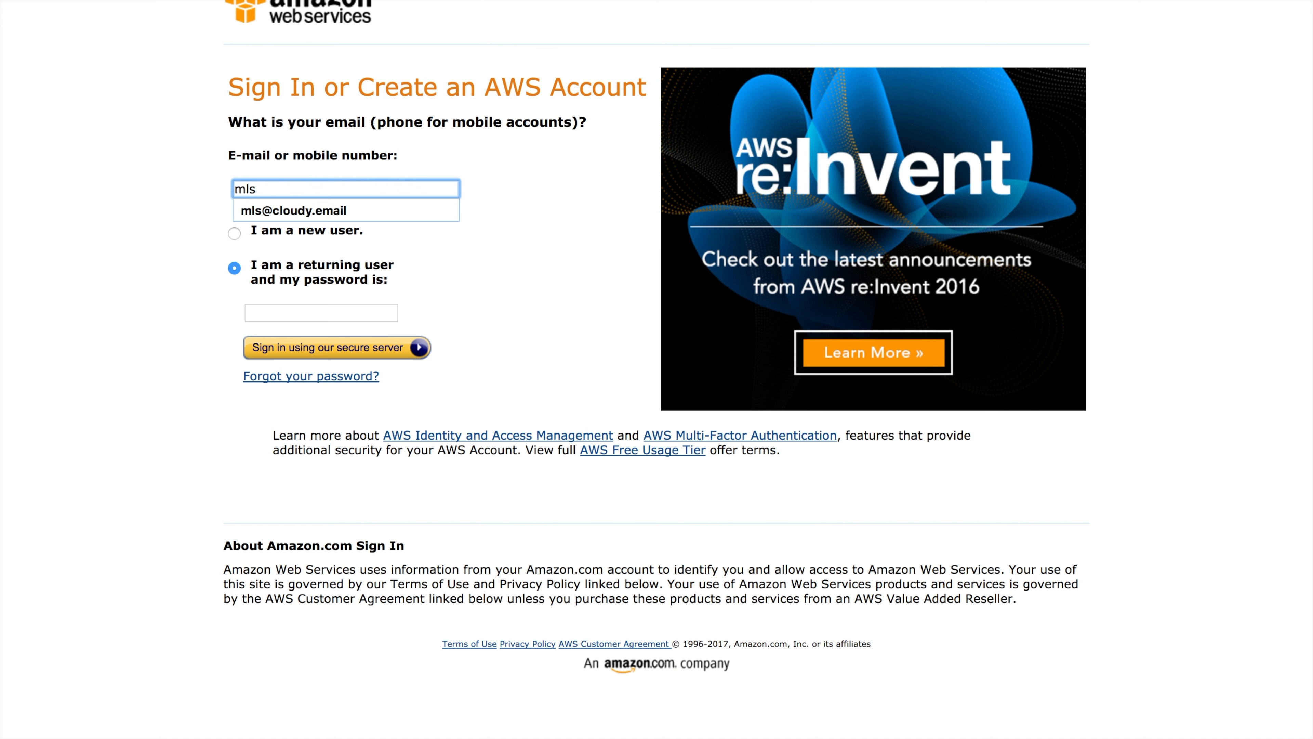
Accept the suggested account e-mail, mark yourself as a new user, and continue to sign-in
{"action": "left_click", "coordinate": [569, 232]}
{"action": "left_click", "coordinate": [387, 190]}
{"action": "type", "text": "@"}
{"action": "key", "text": "Down"}
{"action": "key", "text": "Return"}
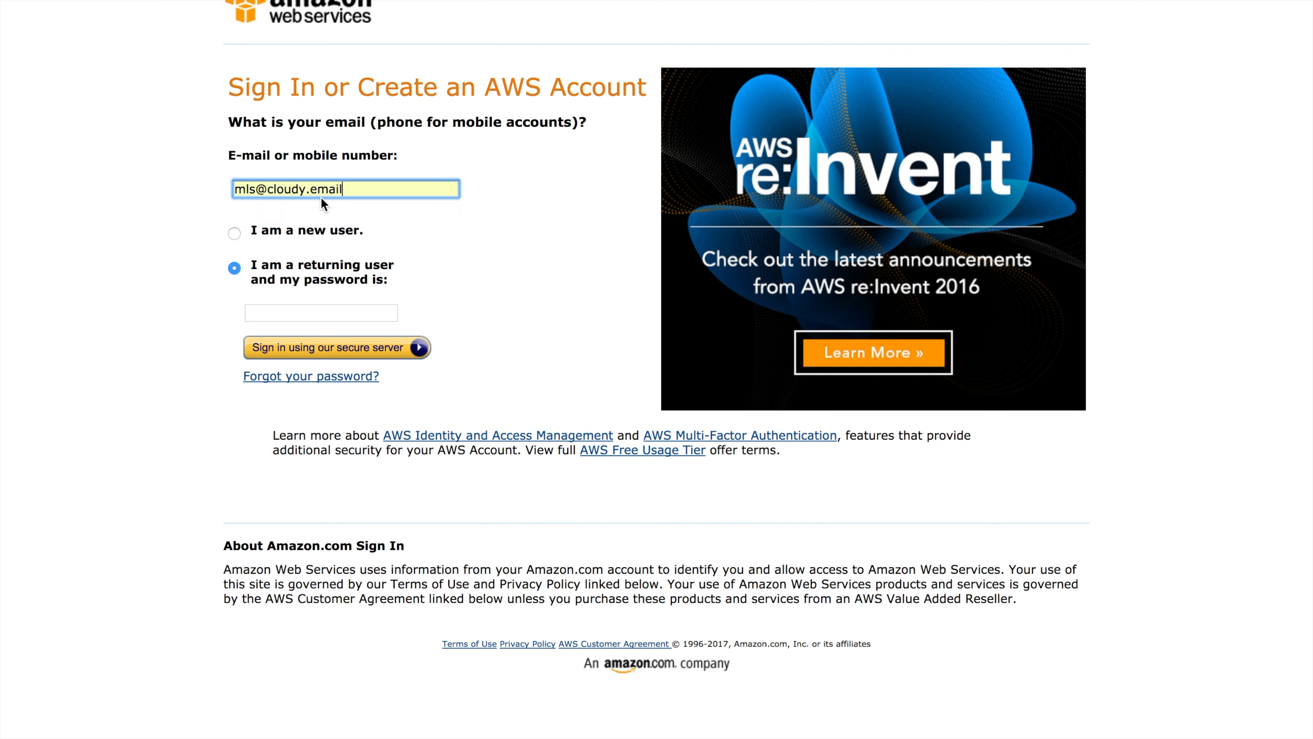
{"action": "left_click", "coordinate": [235, 234]}
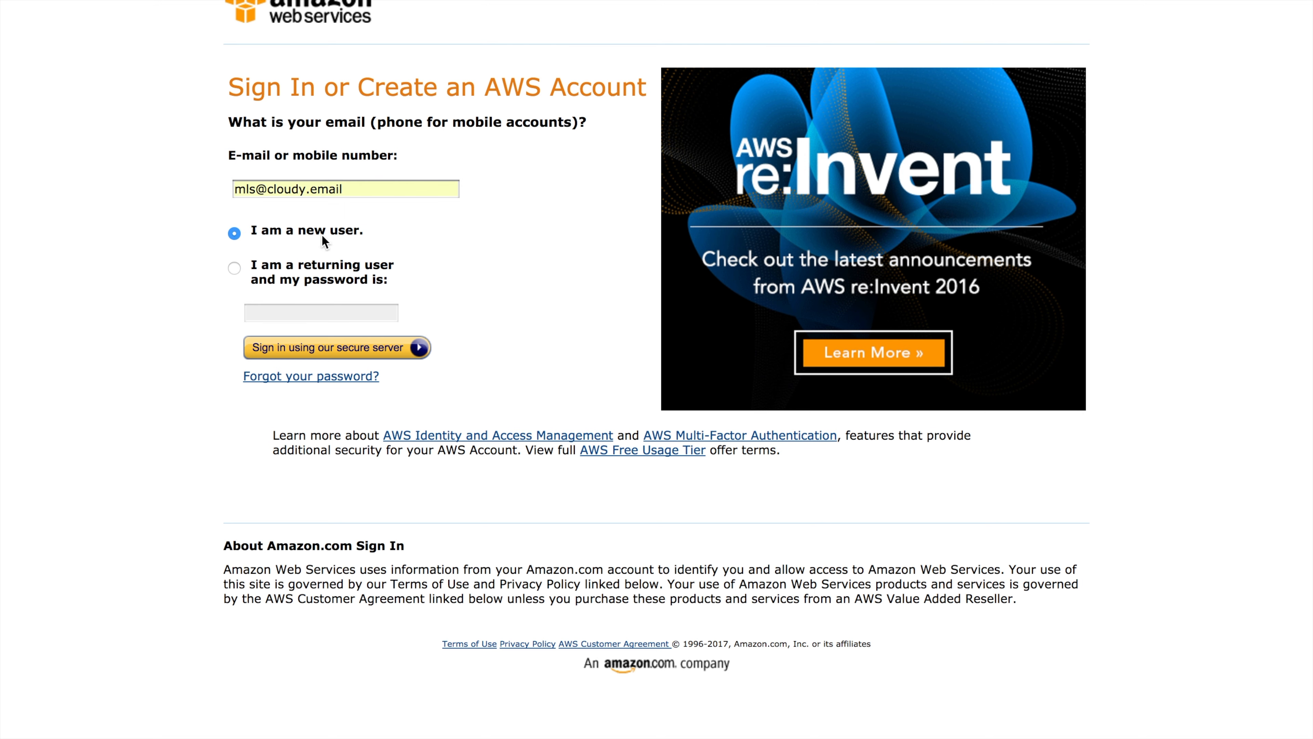
{"action": "left_click", "coordinate": [330, 354]}
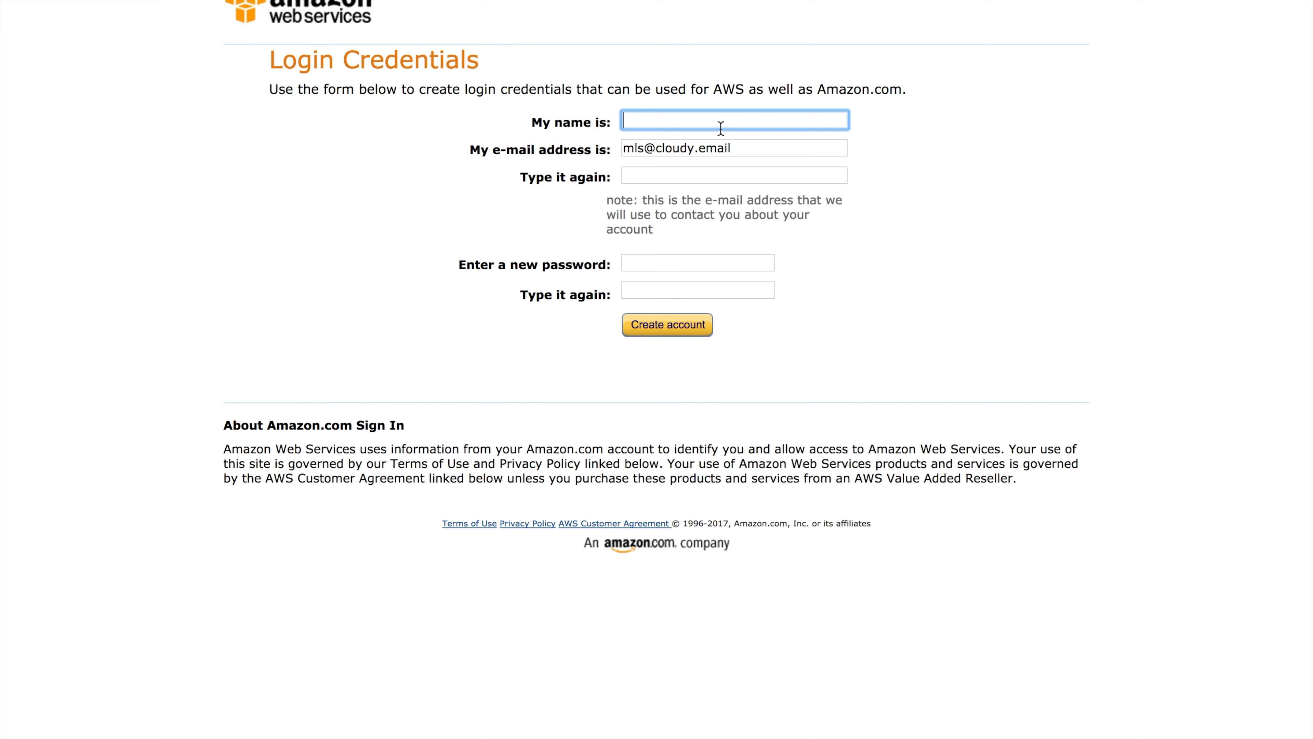
Enter account name Cloudy, confirm the e-mail address, and type the password twice
{"action": "type", "text": "Cloudy"}
{"action": "key", "text": "Tab"}
{"action": "key", "text": "Tab"}
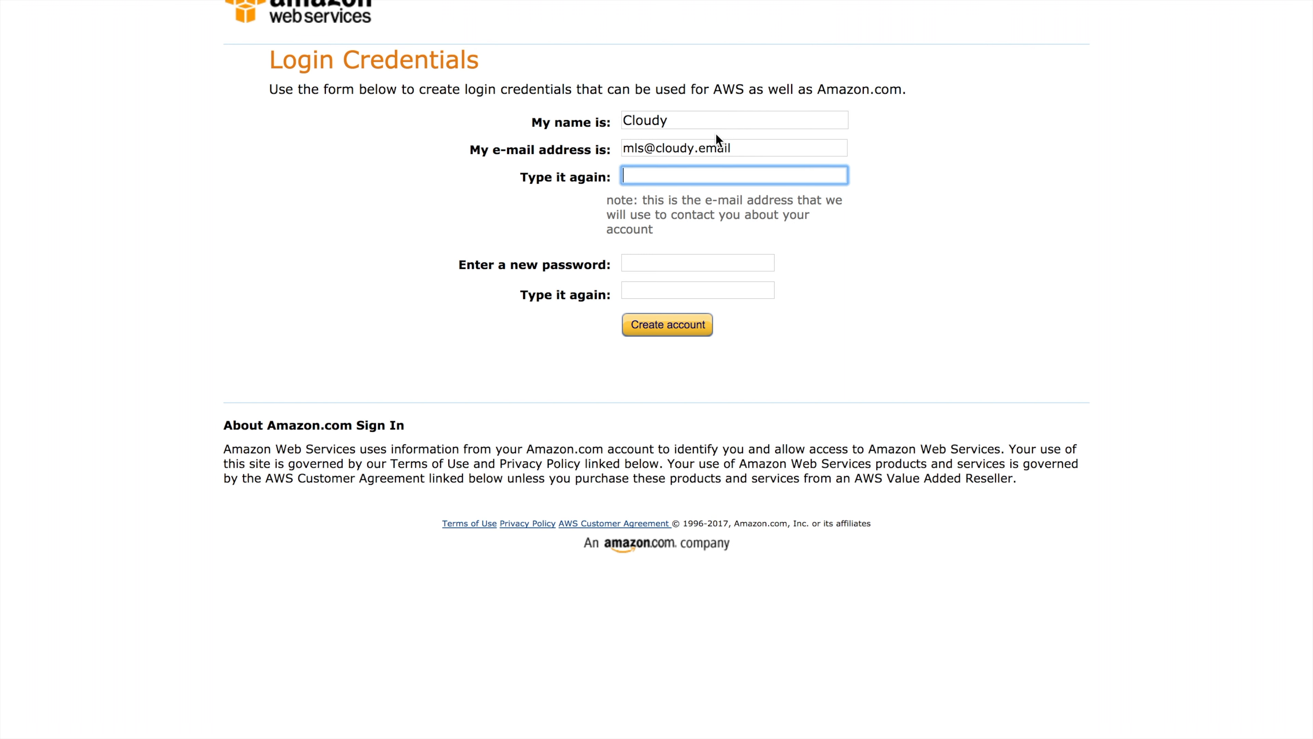
{"action": "key", "text": "Tab"}
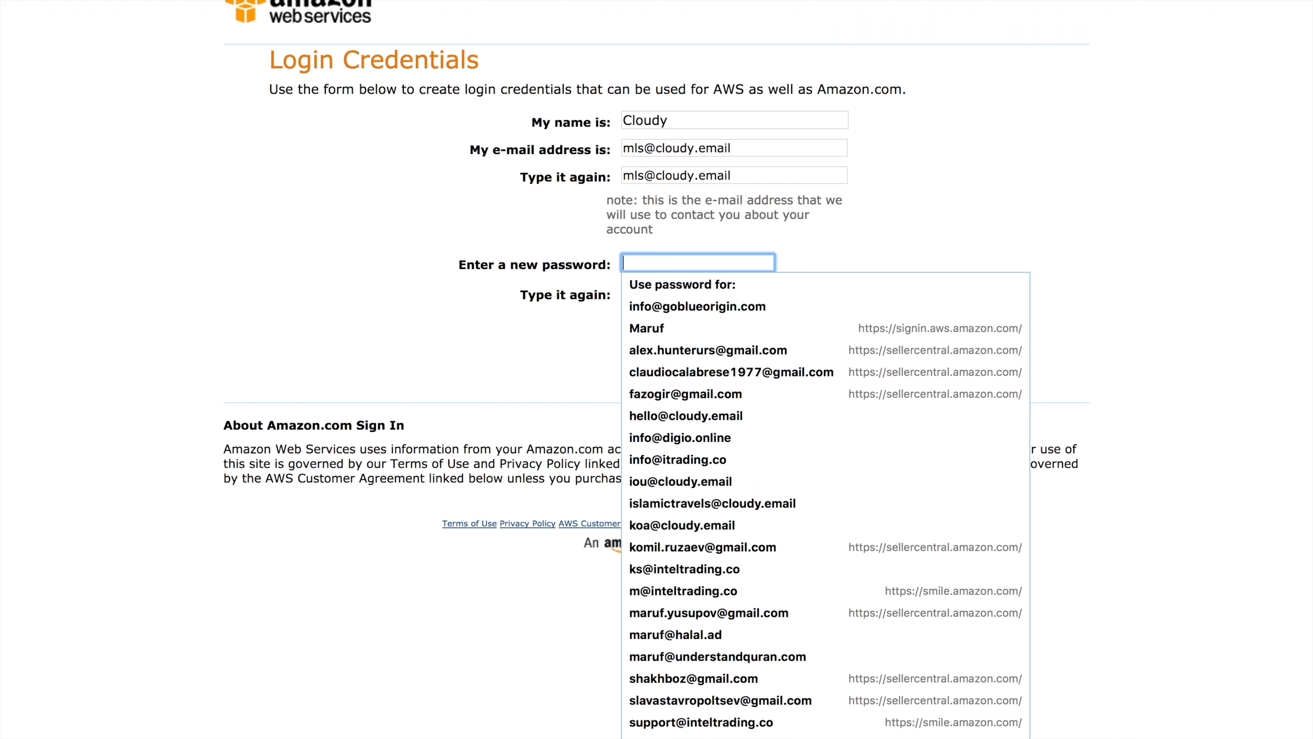
{"action": "type", "text": "******"}
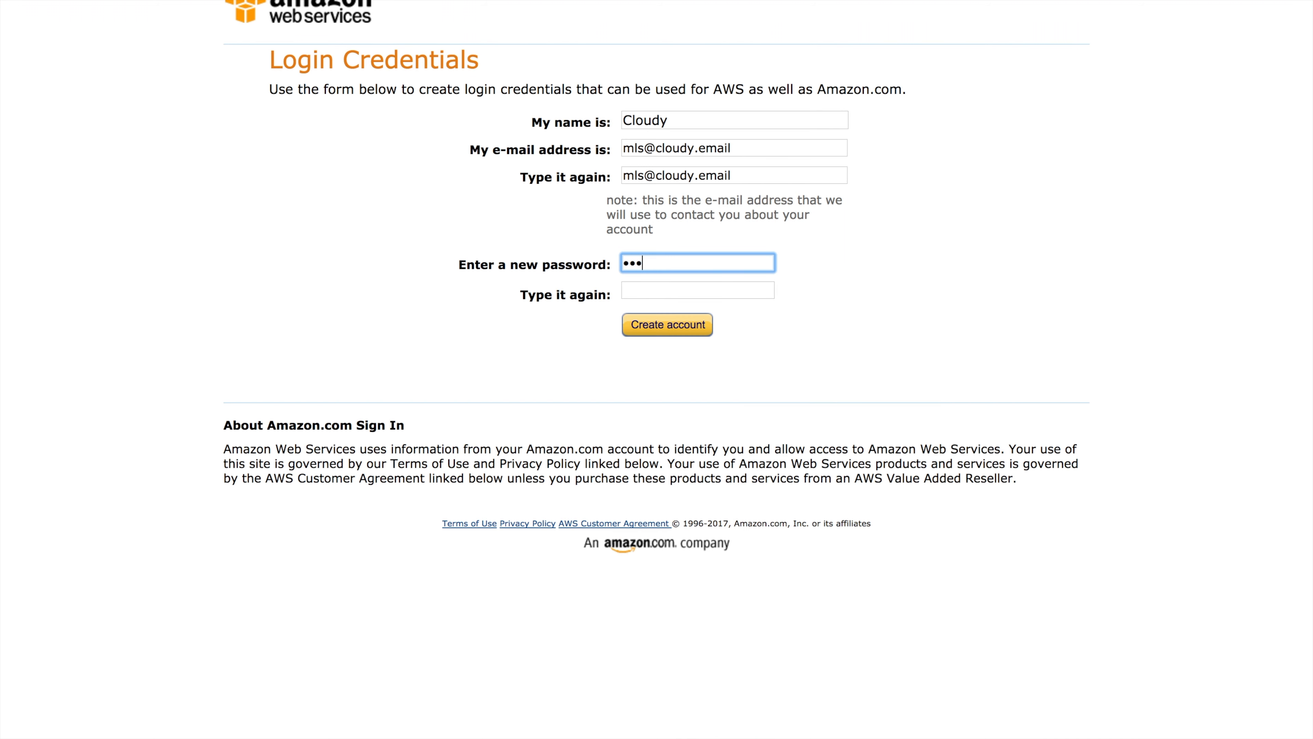
{"action": "type", "text": "*****"}
{"action": "key", "text": "Tab"}
{"action": "type", "text": "***********"}
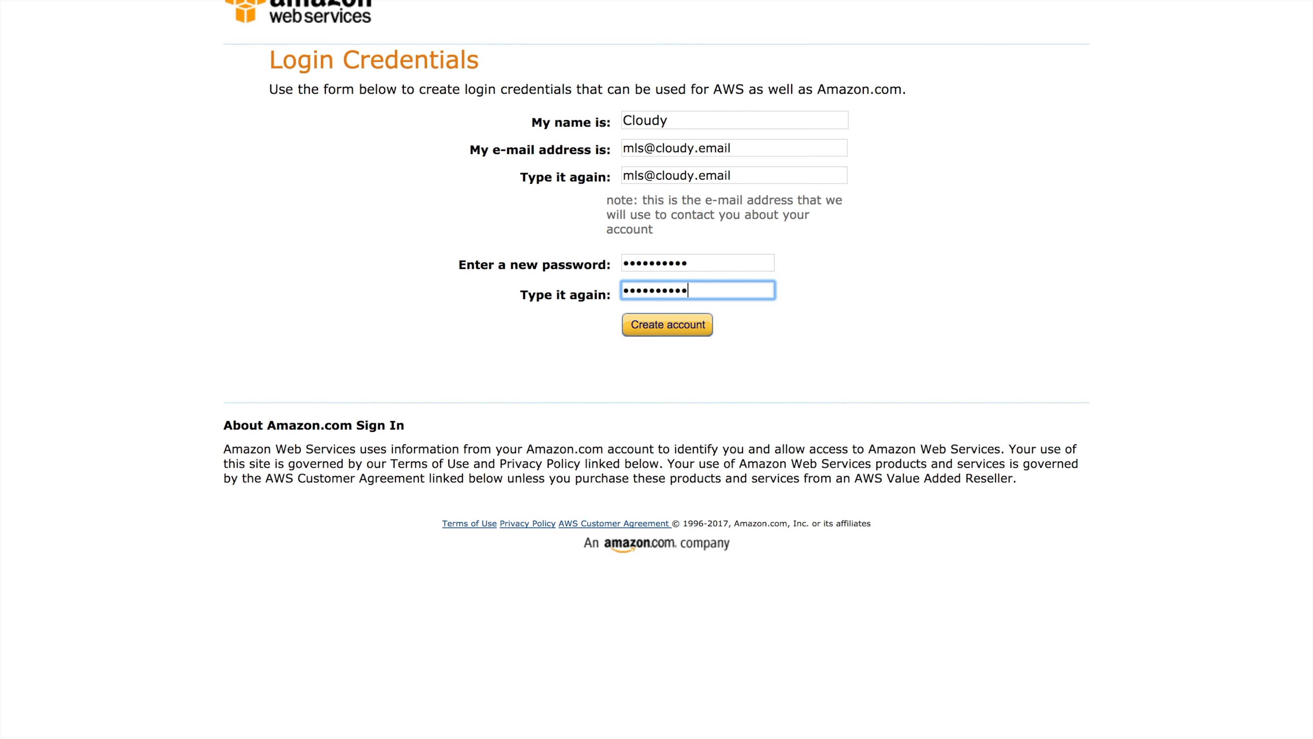
Submit the login credentials, save the password in the browser, and choose a Company account
{"action": "left_click", "coordinate": [673, 339]}
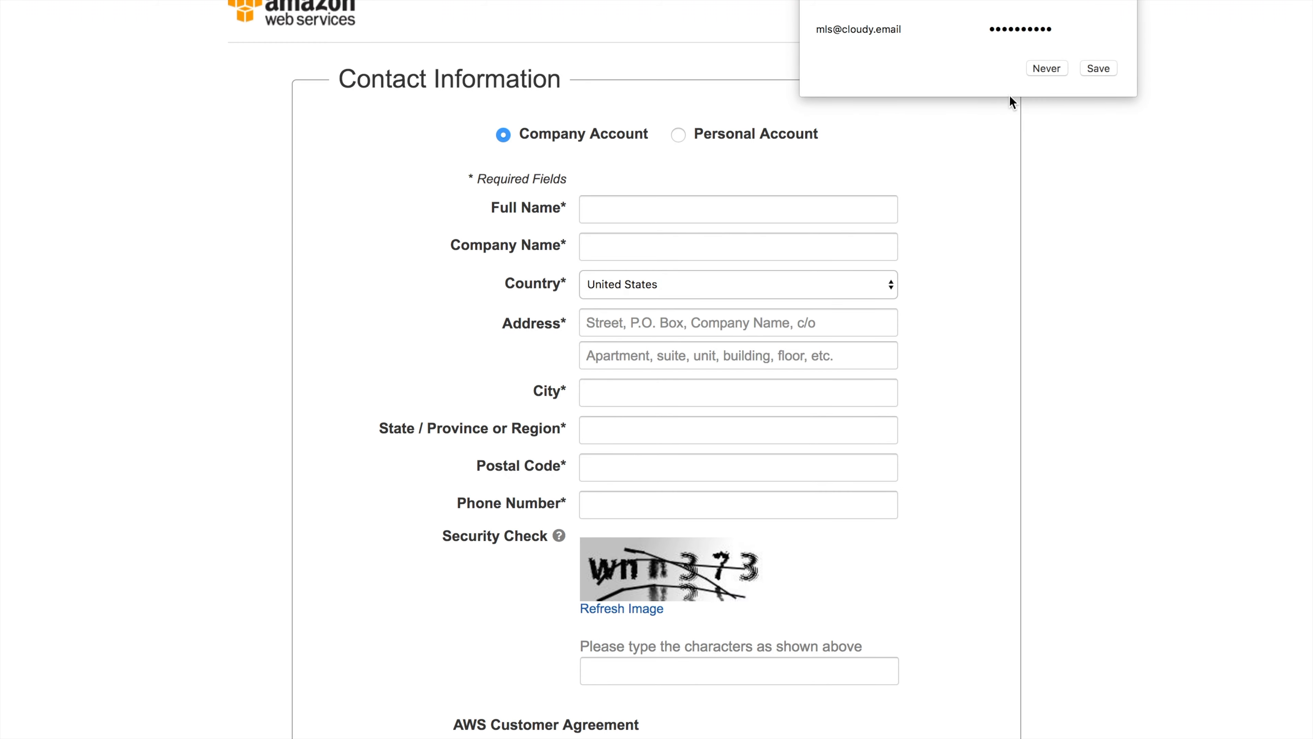
{"action": "left_click", "coordinate": [1097, 69]}
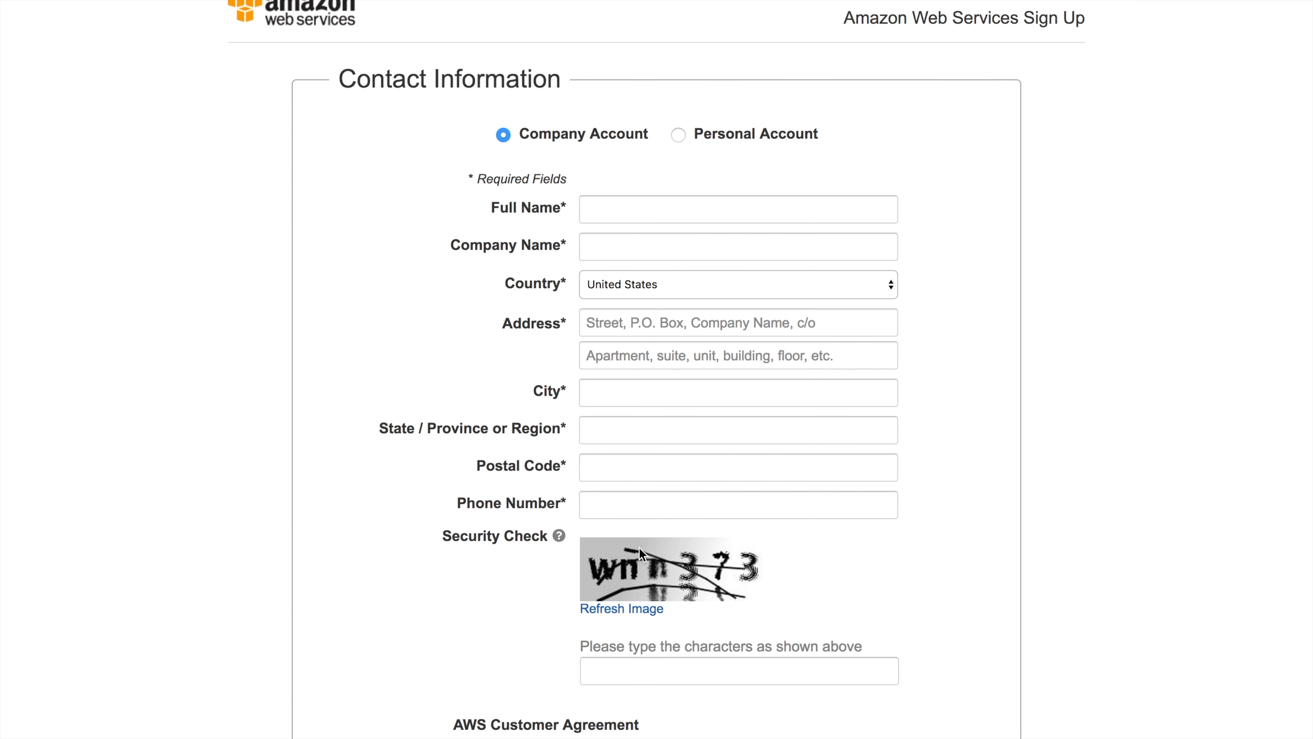
{"action": "left_click", "coordinate": [678, 134]}
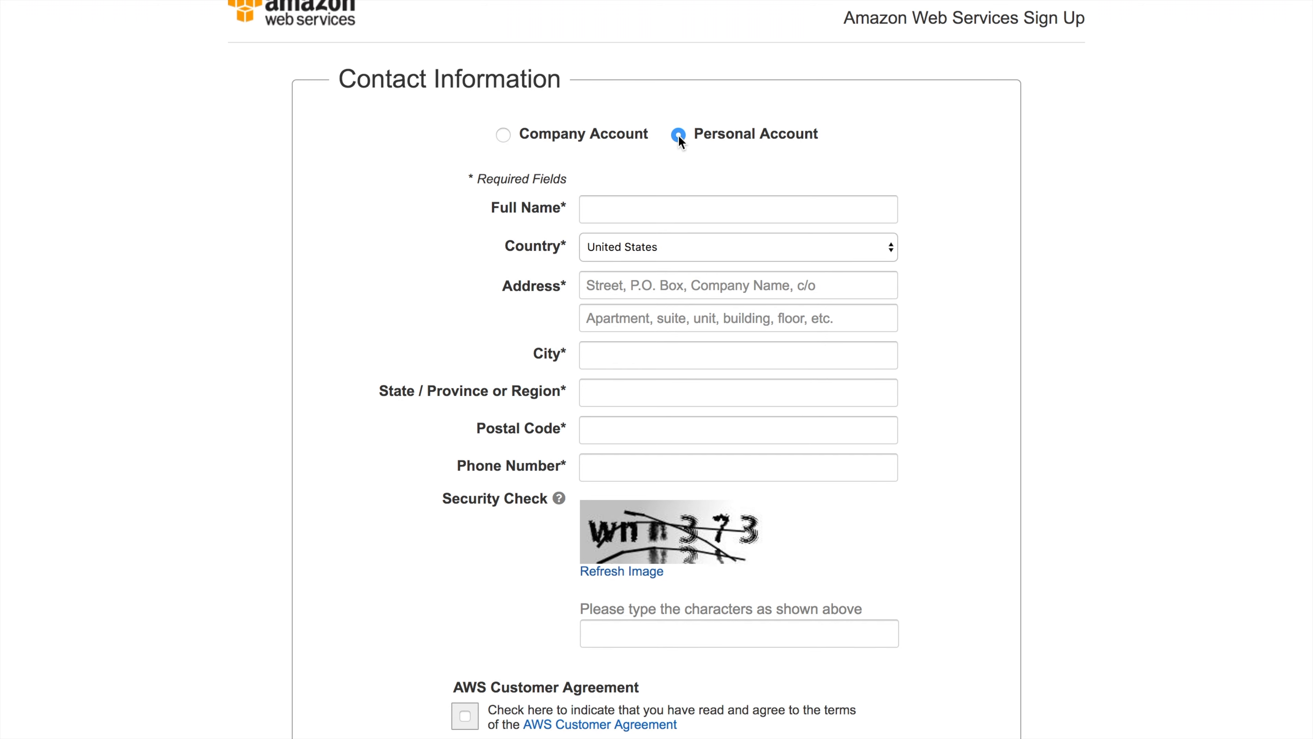
{"action": "left_click", "coordinate": [504, 135]}
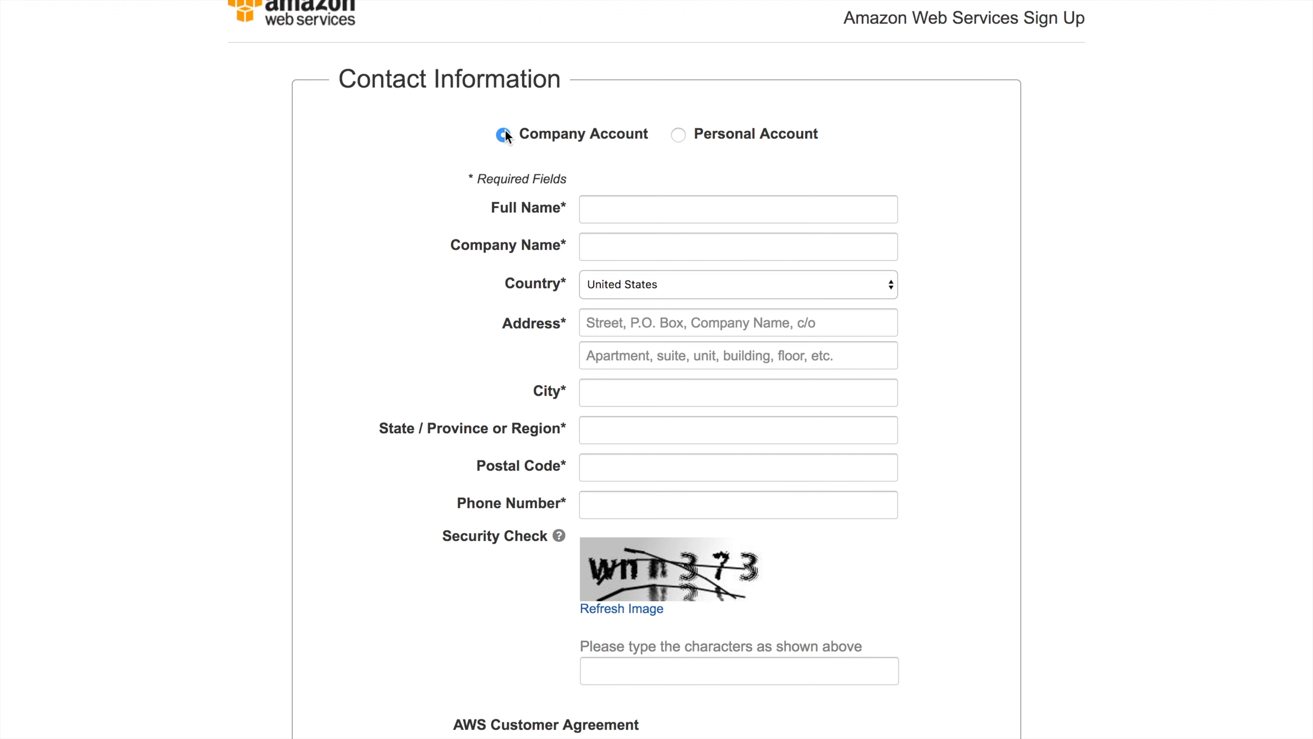
Fill in full name Cloudy, set the country to Denmark, and enter the street address
{"action": "left_click", "coordinate": [605, 207]}
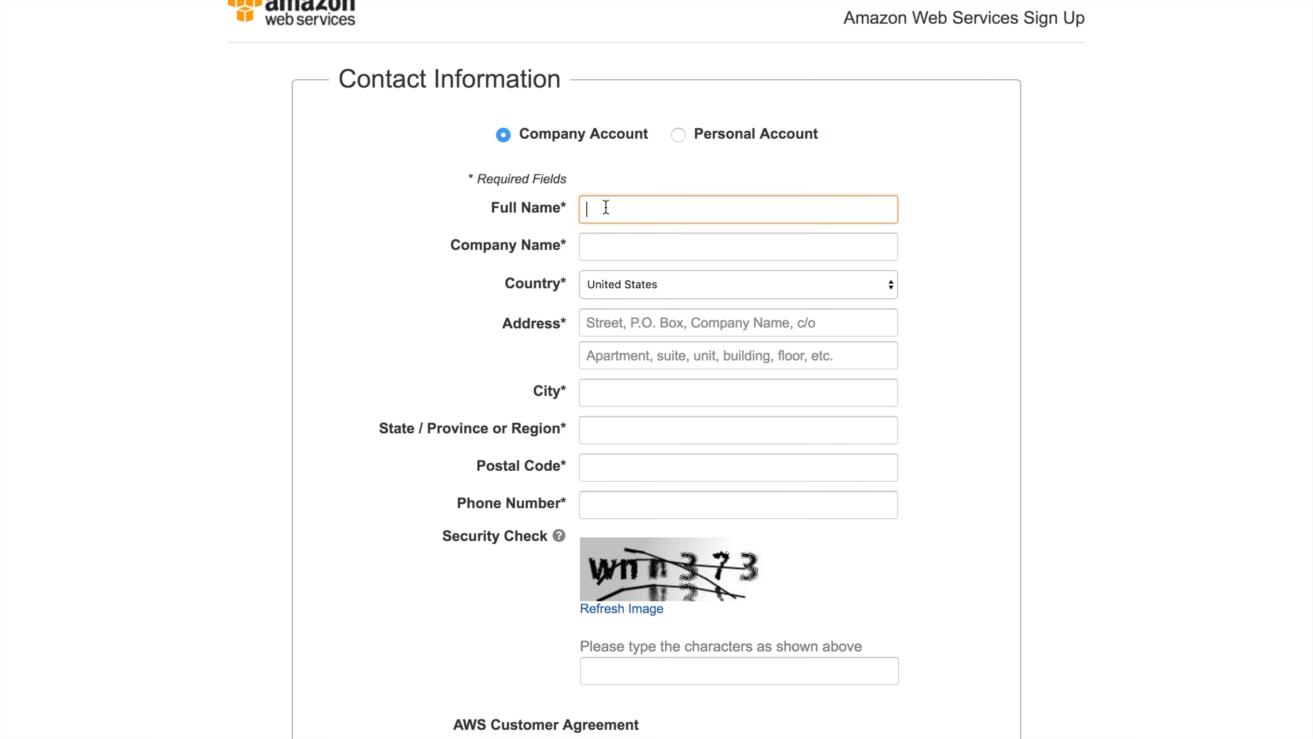
{"action": "type", "text": "Cloudy"}
{"action": "key", "text": "Tab"}
{"action": "type", "text": "Cloudy"}
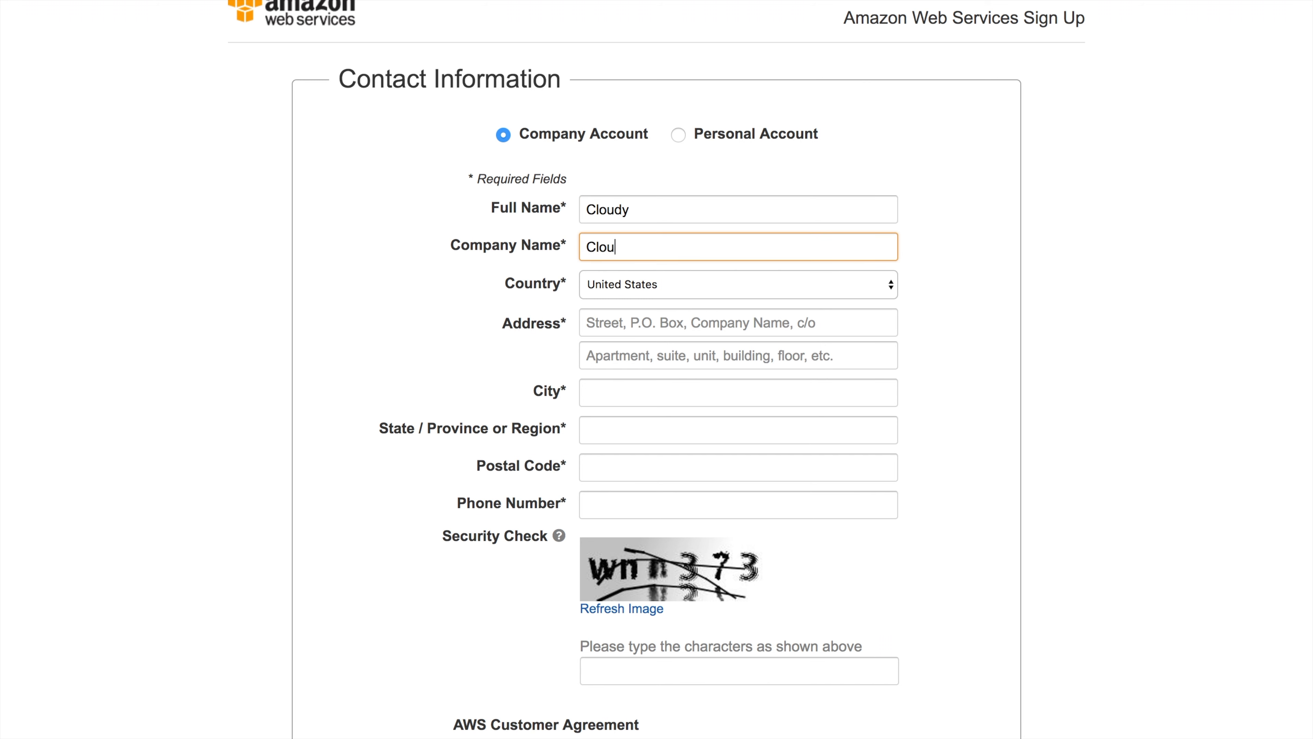
{"action": "key", "text": "Tab"}
{"action": "key", "text": "d"}
{"action": "key", "text": "Tab"}
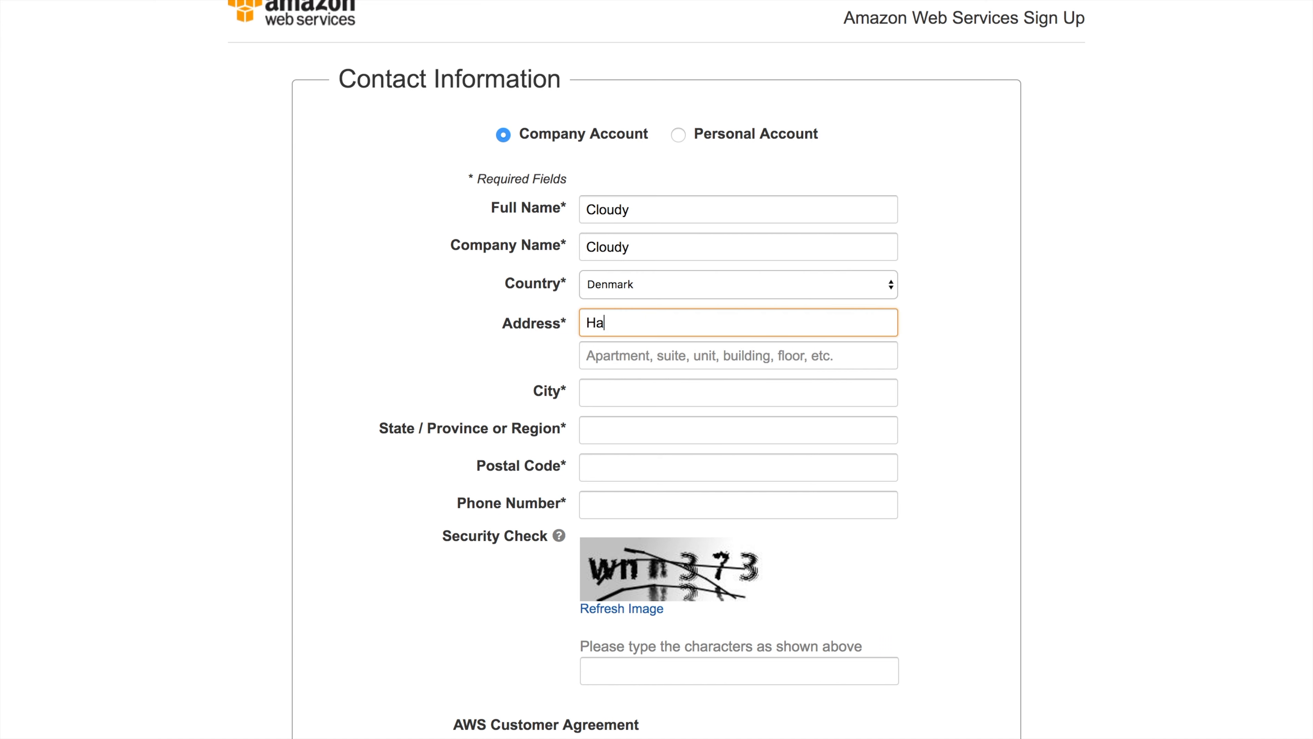
Fill in the city, postal code and phone number of the contact details
{"action": "key", "text": "Tab"}
{"action": "key", "text": "Tab"}
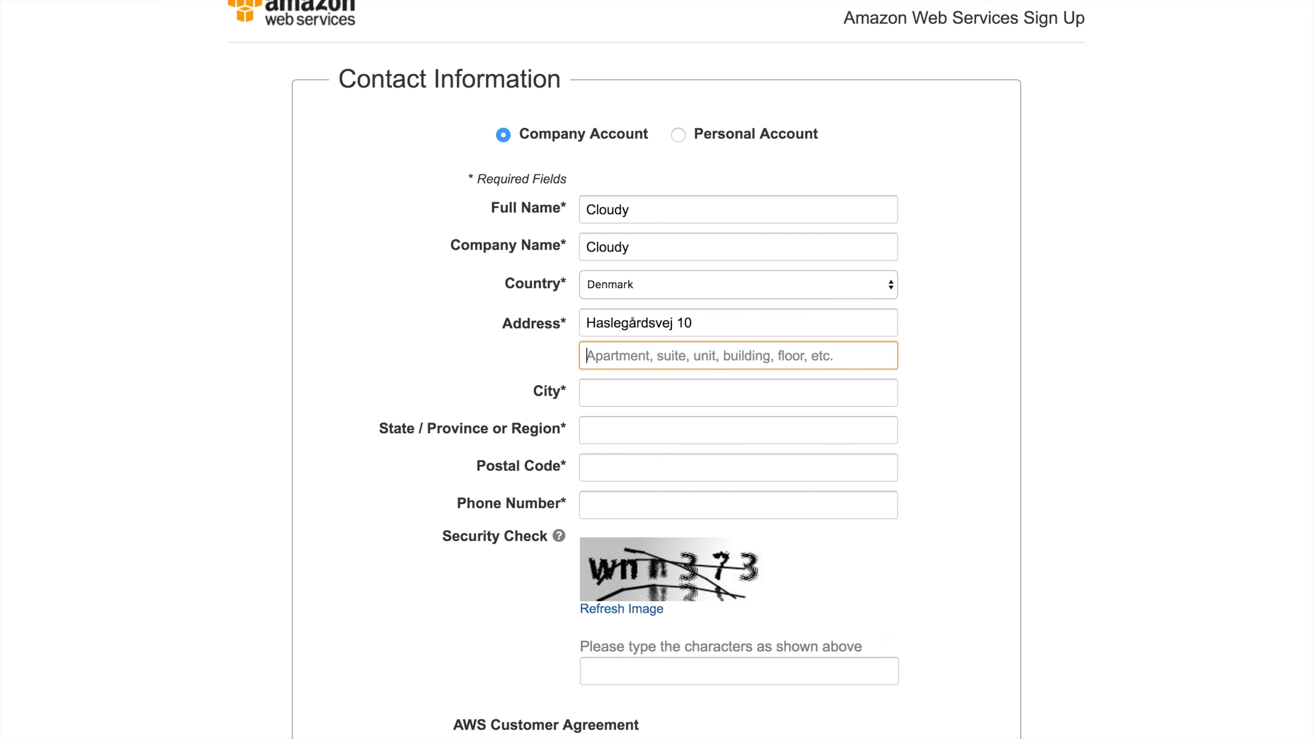
{"action": "type", "text": "Aa"}
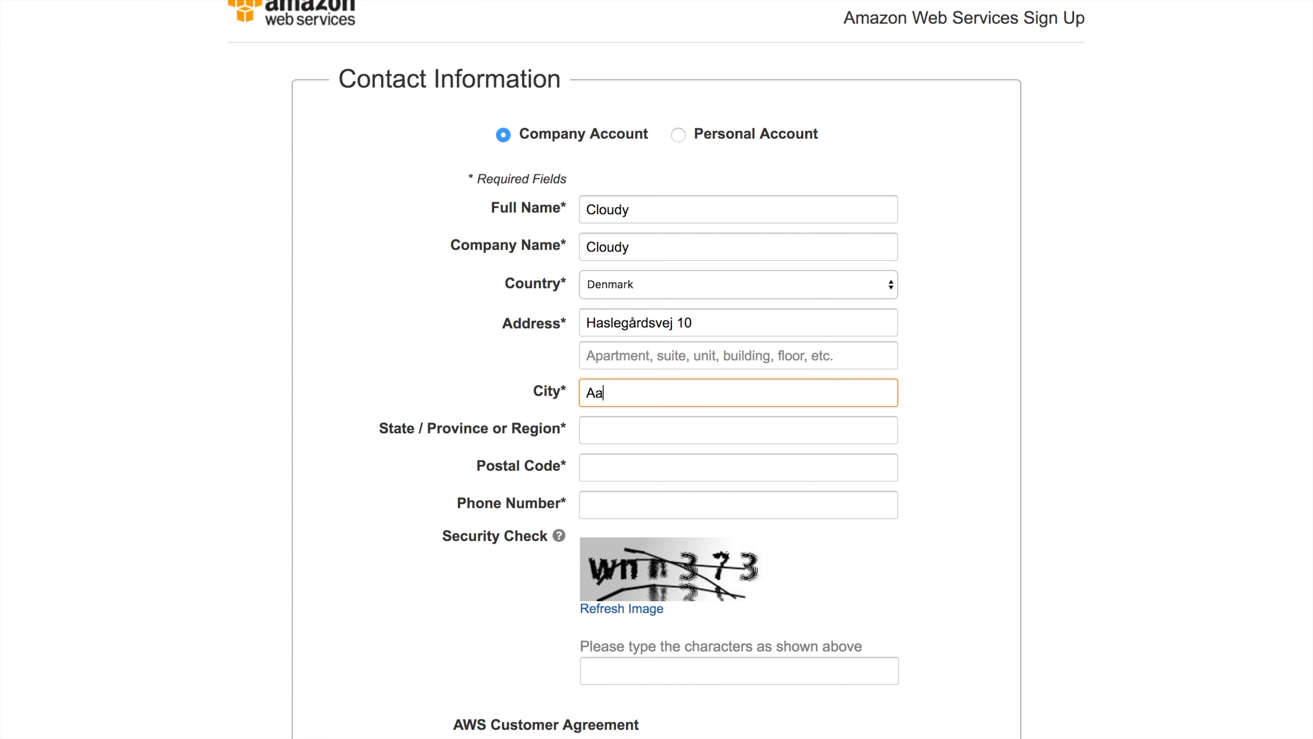
{"action": "type", "text": "rhus"}
{"action": "key", "text": "Tab"}
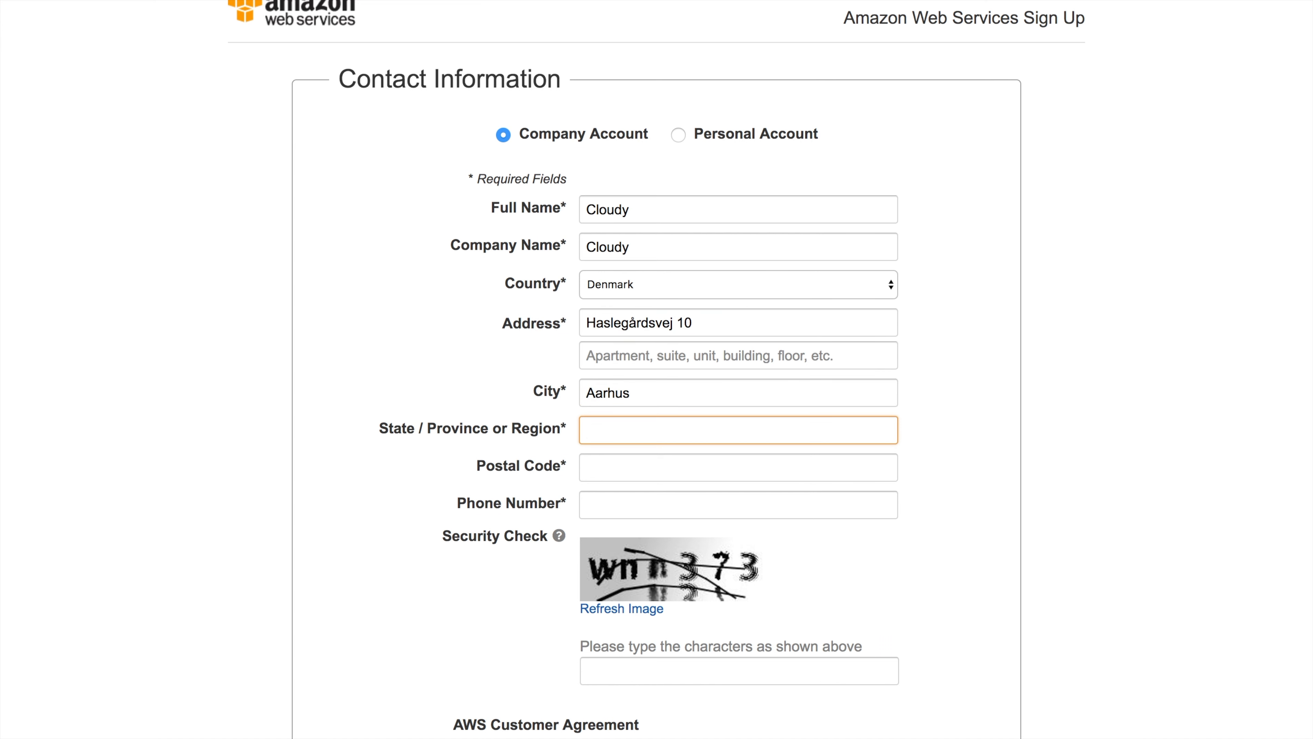
{"action": "type", "text": "Aarhus"}
{"action": "key", "text": "Tab"}
{"action": "type", "text": "8380"}
{"action": "key", "text": "Tab"}
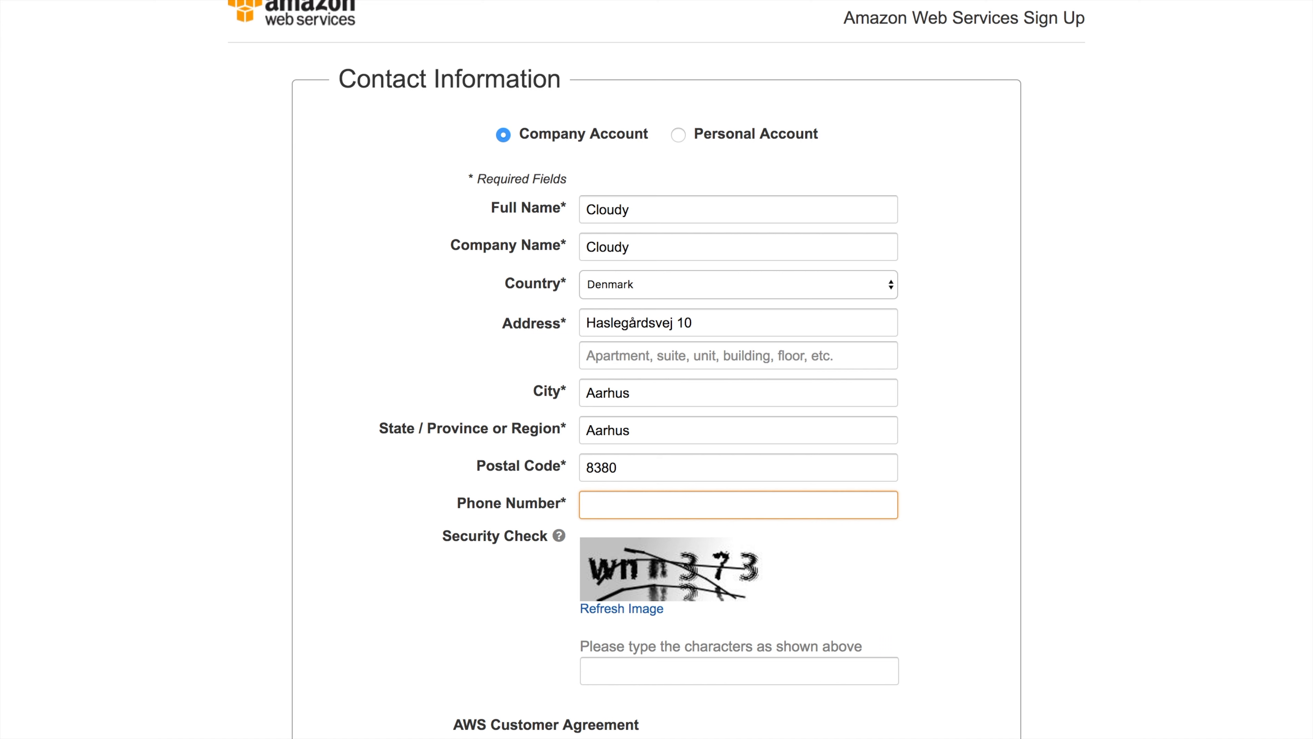
{"action": "type", "text": "52226652"}
Enter the security check characters, accept the AWS Customer Agreement, and create the account
{"action": "left_click", "coordinate": [644, 665]}
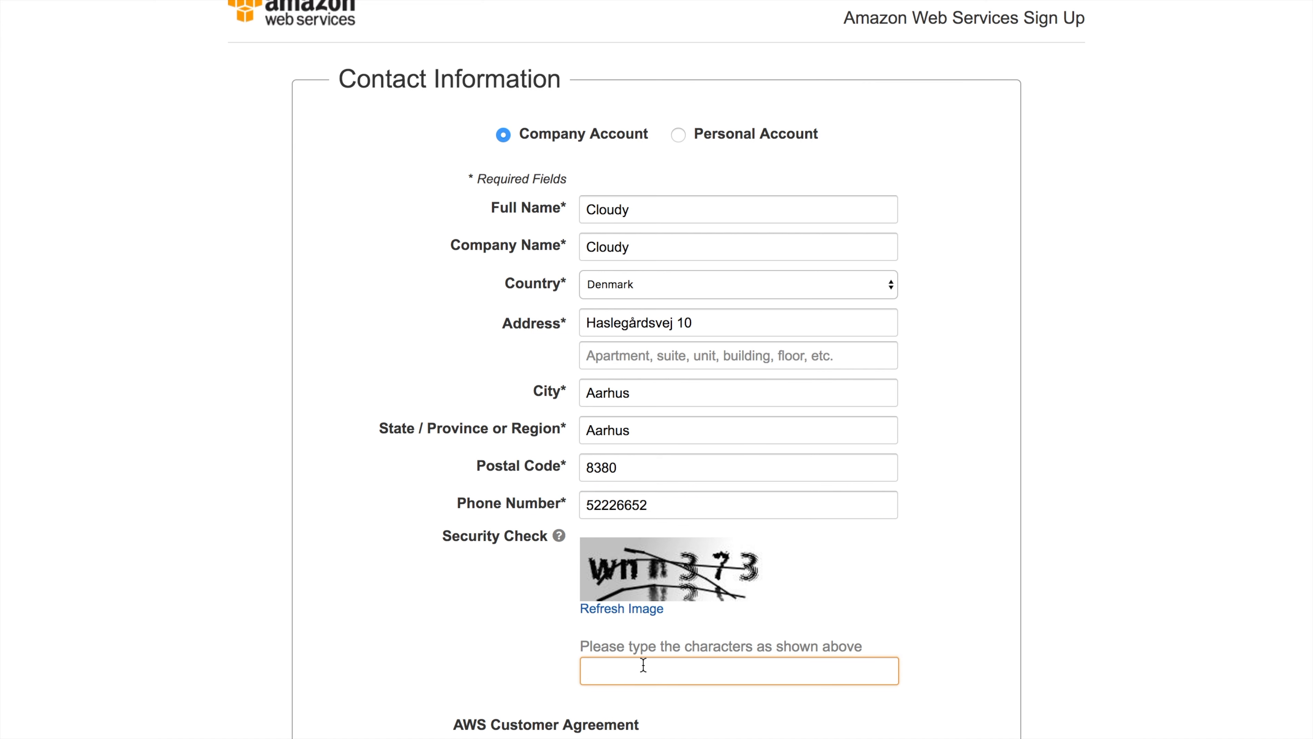
{"action": "type", "text": "wnn373"}
{"action": "scroll", "coordinate": [524, 686], "scroll_direction": "down", "scroll_amount": 2}
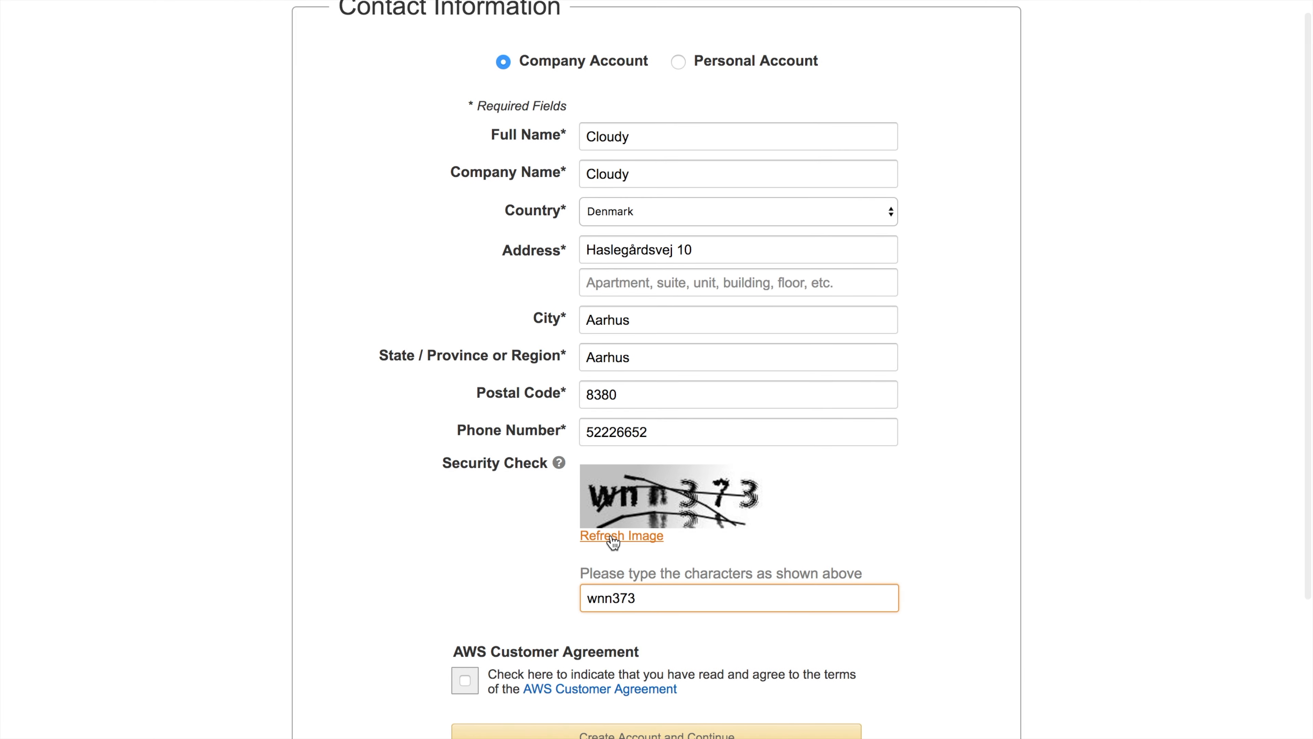
{"action": "left_click", "coordinate": [465, 680]}
{"action": "left_click", "coordinate": [523, 735]}
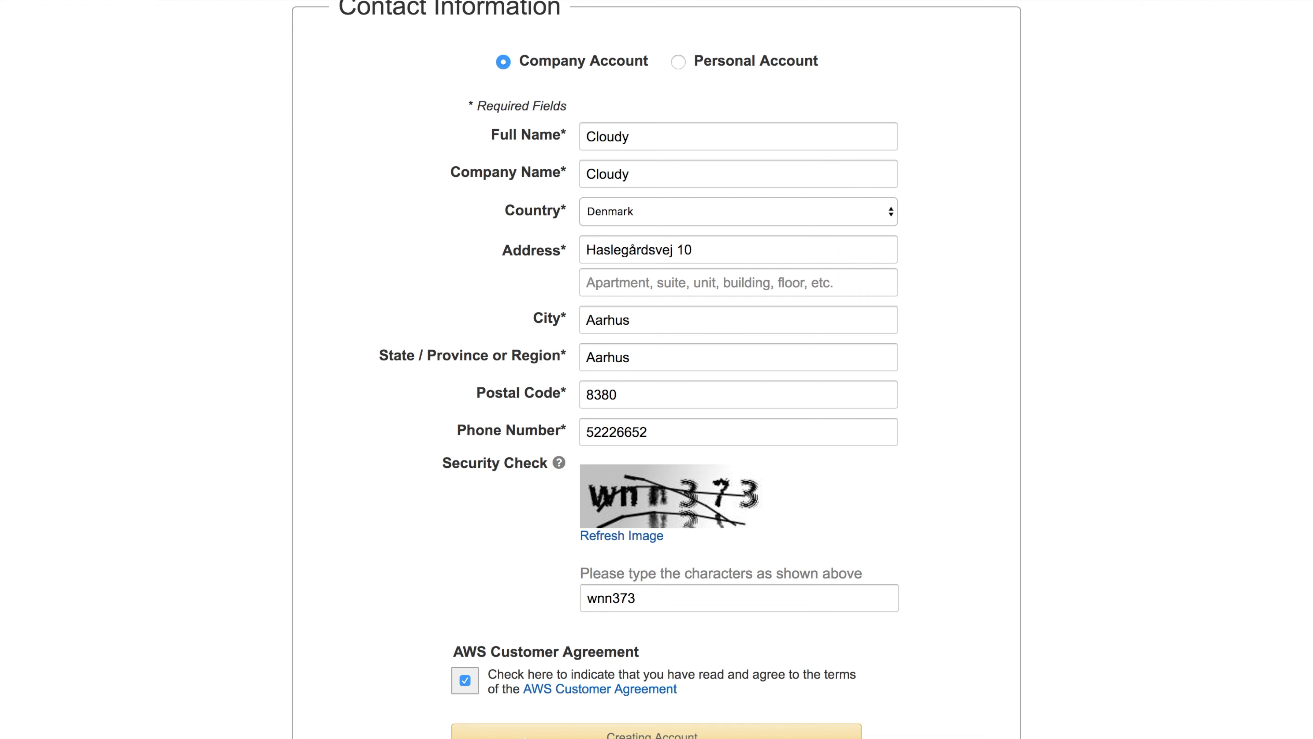
Enter the card number and expiration year, then submit the payment information
{"action": "left_click", "coordinate": [501, 354]}
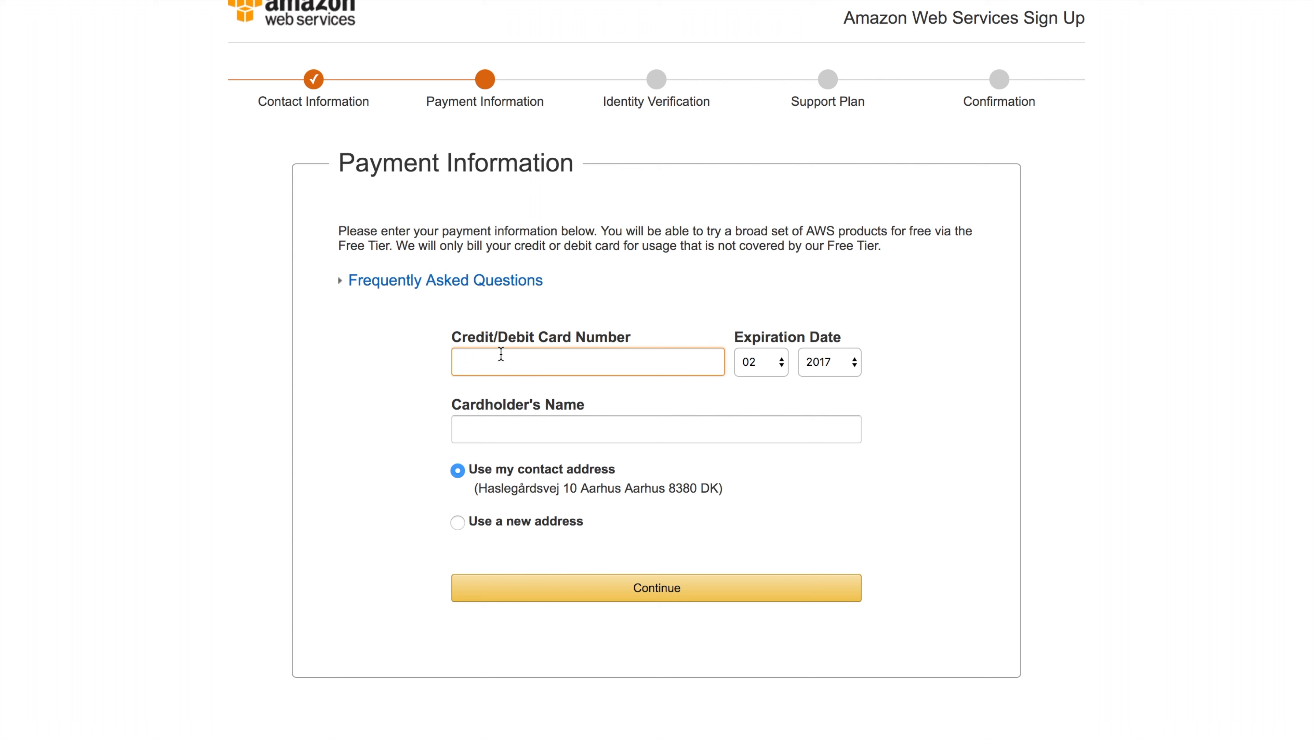
{"action": "type", "text": "4"}
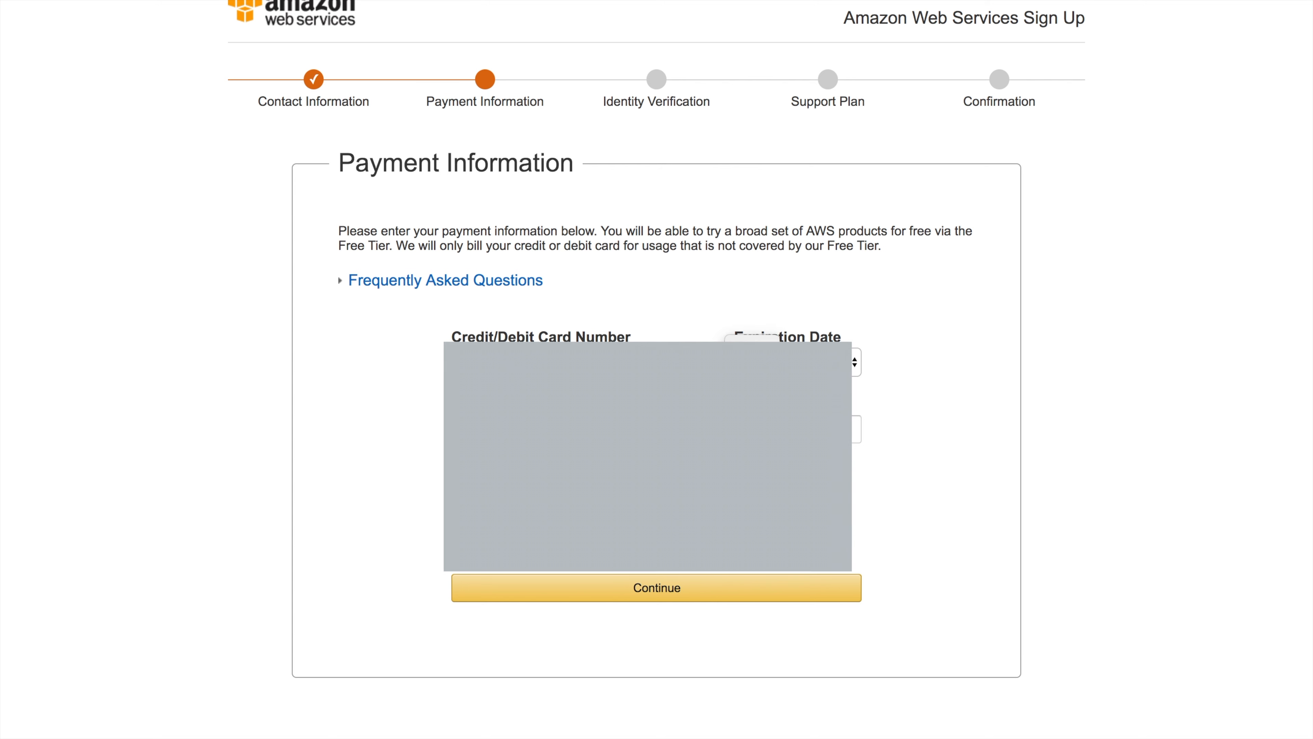
{"action": "left_click", "coordinate": [855, 362]}
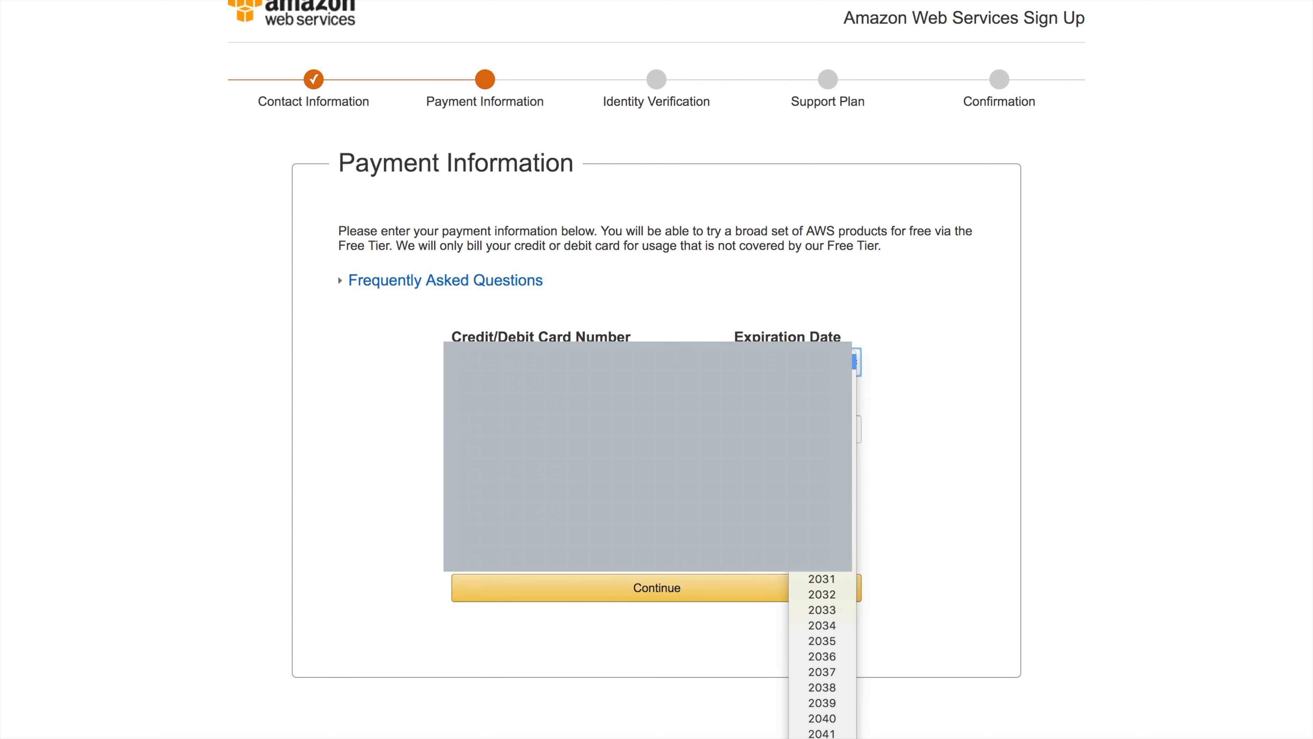
{"action": "left_click", "coordinate": [854, 363]}
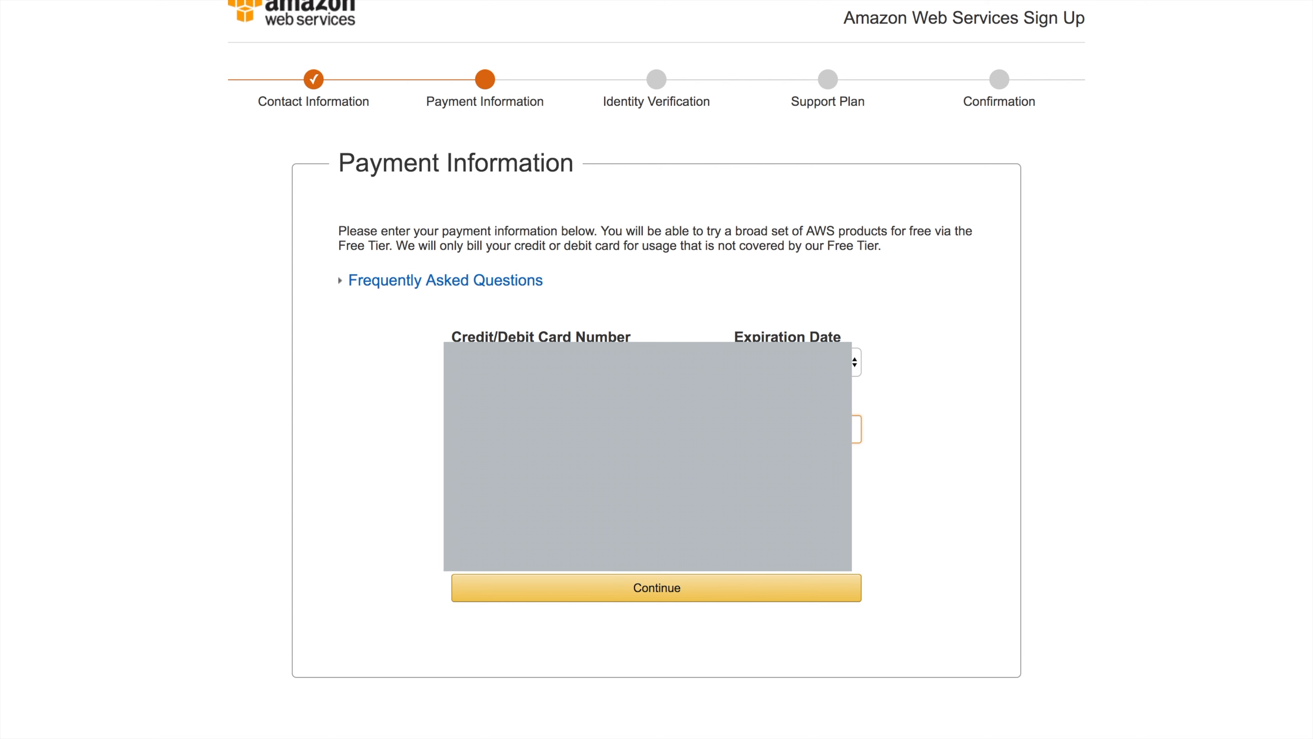
{"action": "left_click", "coordinate": [715, 588]}
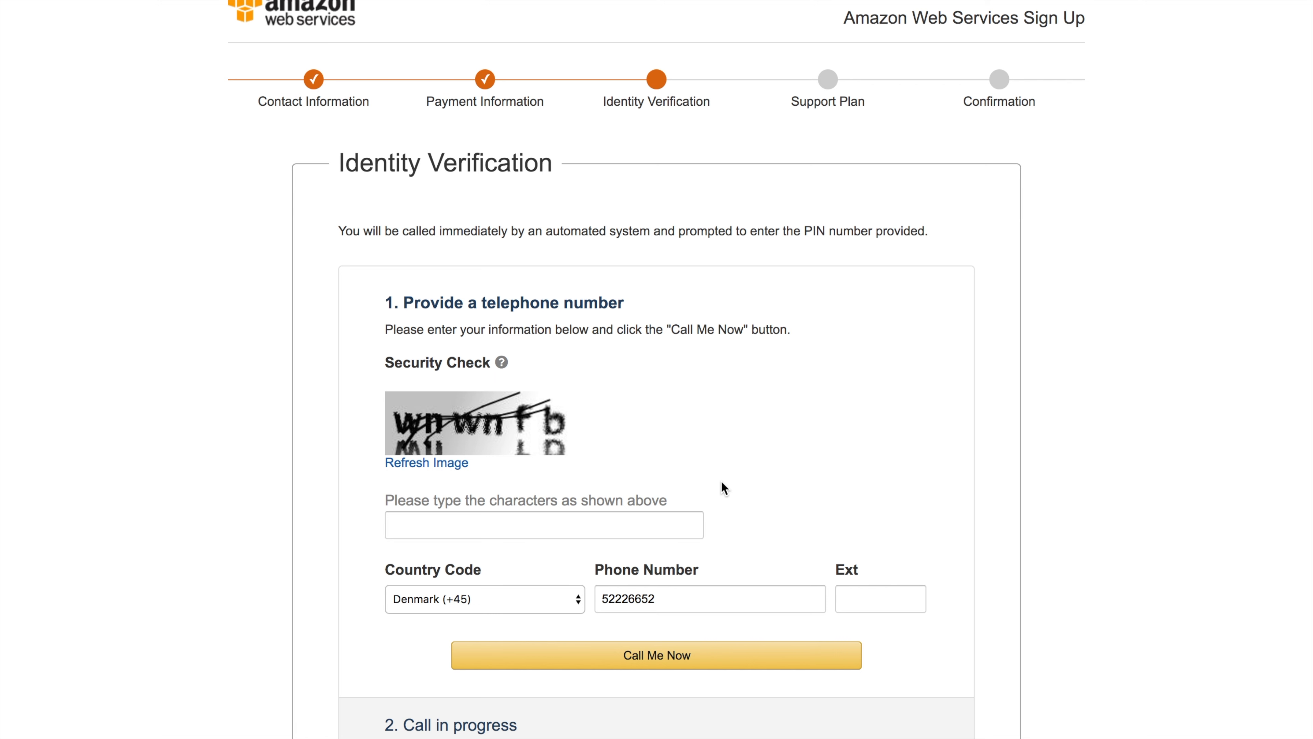
Pass the security check and verify identity through the automated phone call with the shown PIN
{"action": "scroll", "coordinate": [722, 486], "scroll_direction": "down", "scroll_amount": 3}
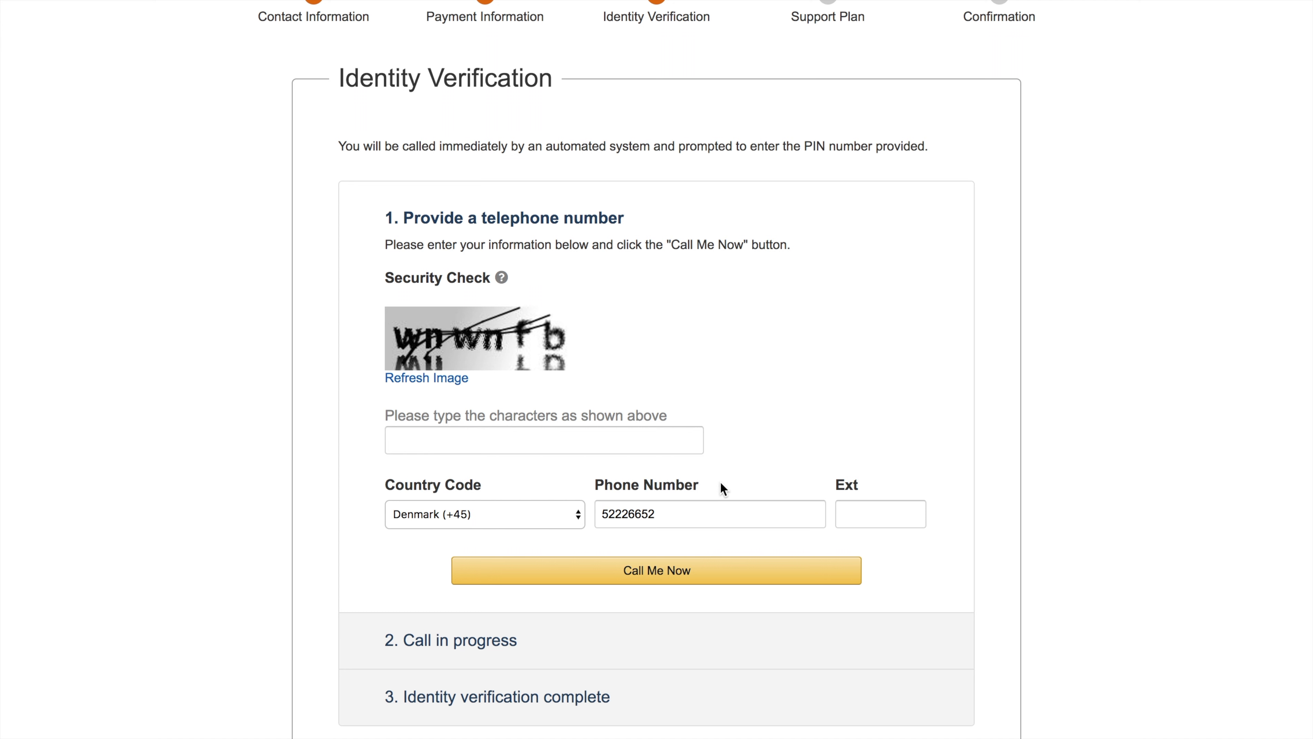
{"action": "left_click", "coordinate": [507, 440]}
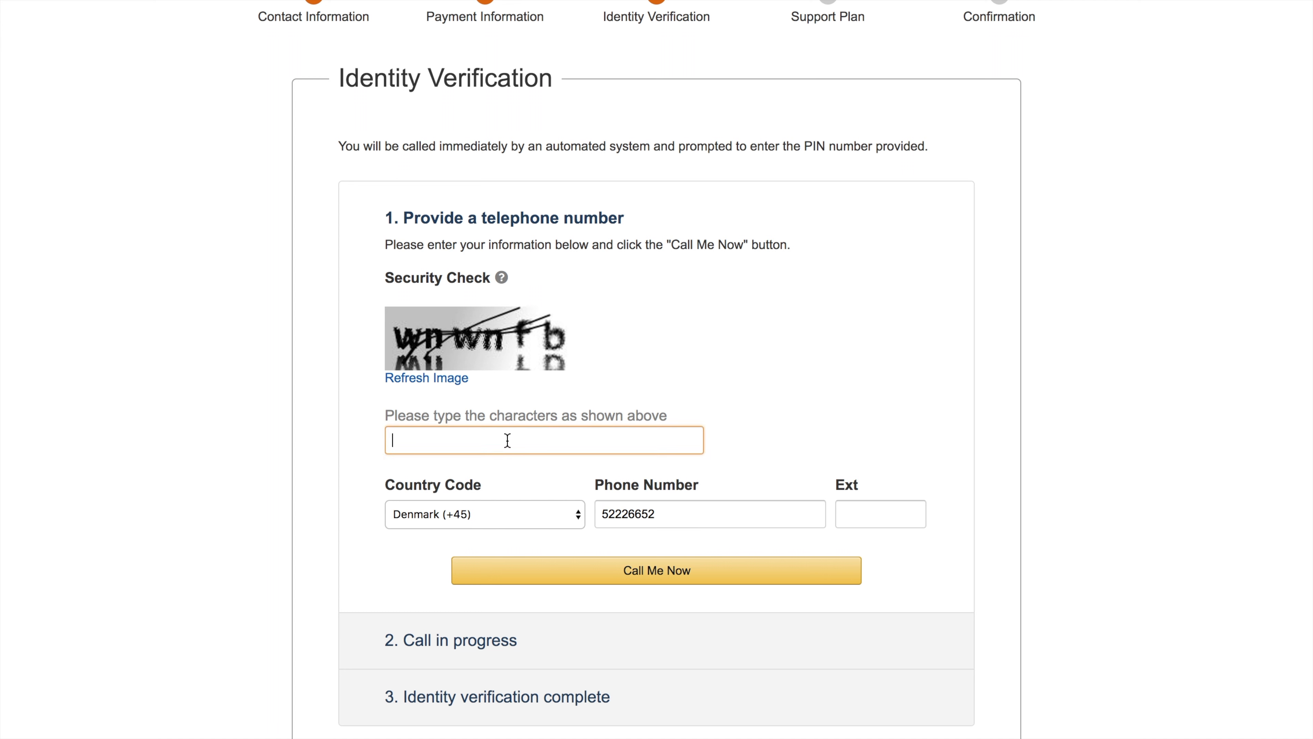
{"action": "type", "text": "wnwnfb"}
{"action": "scroll", "coordinate": [666, 411], "scroll_direction": "down", "scroll_amount": 3}
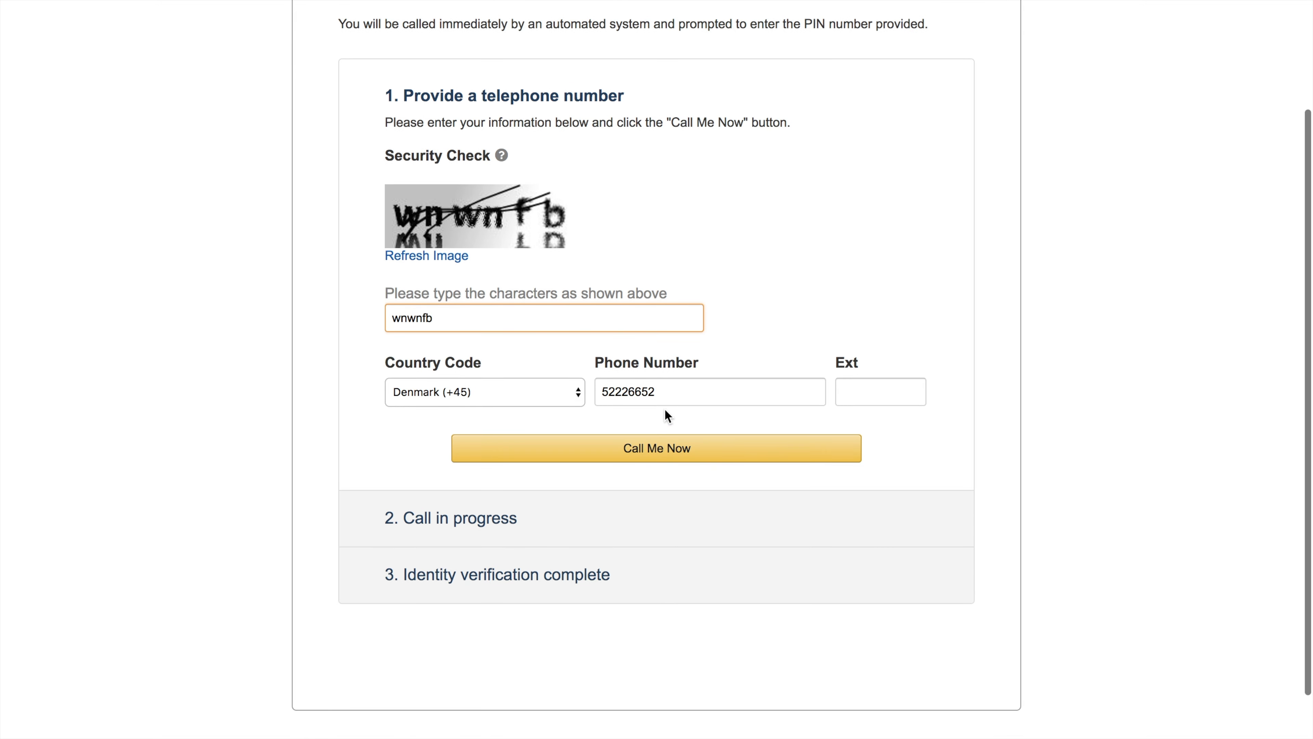
{"action": "left_click", "coordinate": [663, 448]}
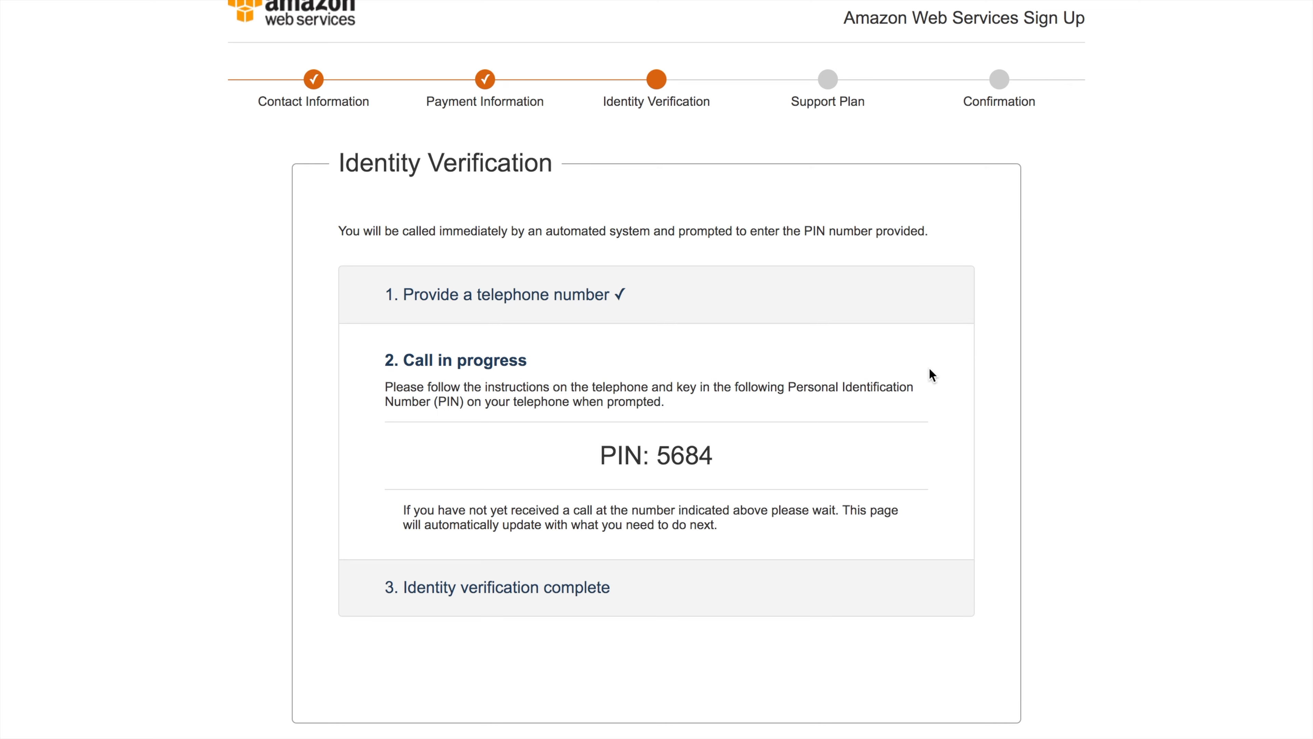
{"action": "key", "text": "ctrl+Left"}
{"action": "key", "text": "ctrl+Right"}
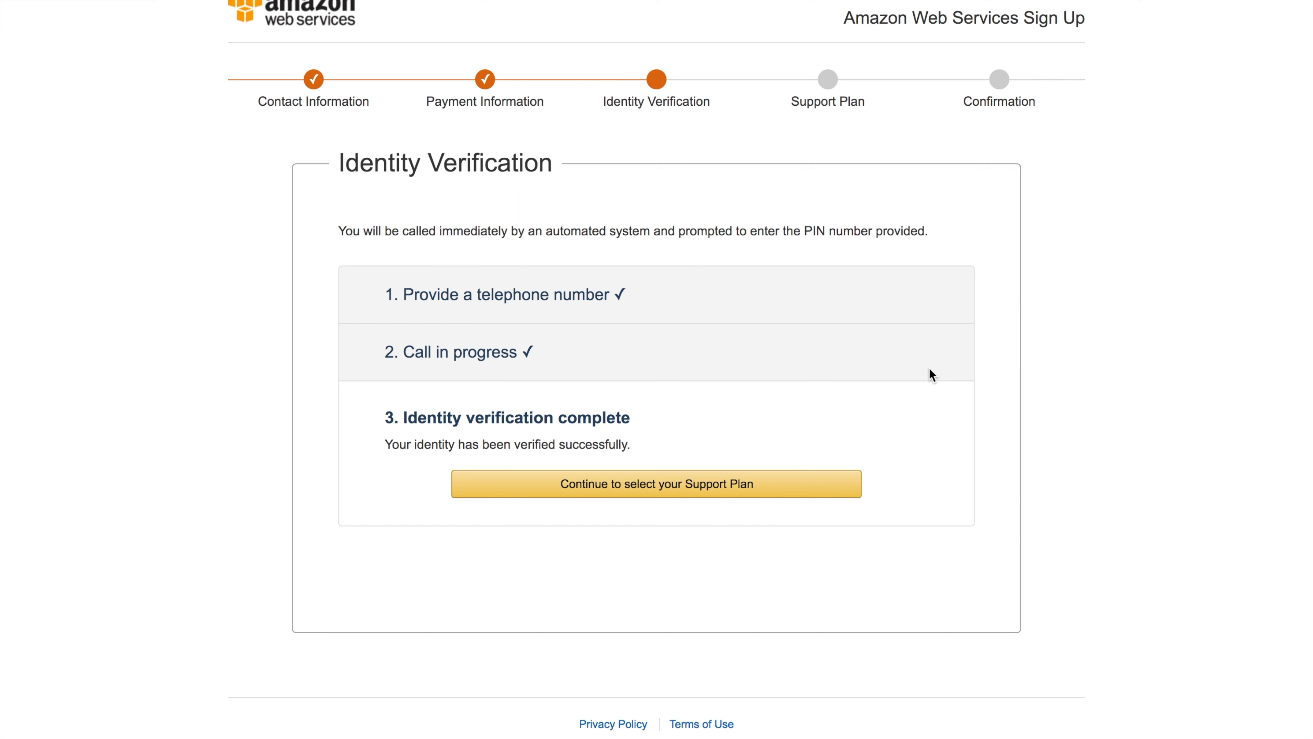
{"action": "left_click", "coordinate": [765, 484]}
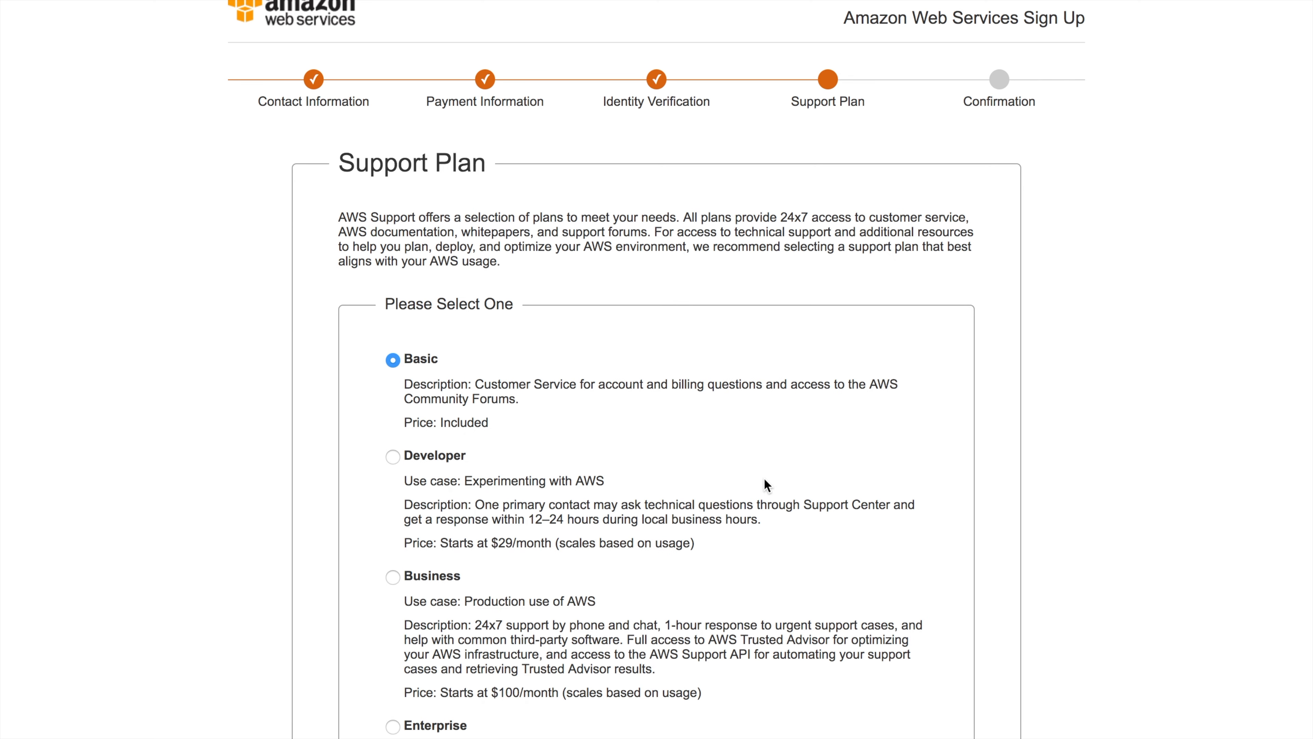
Submit the sign-up keeping the free Basic support plan selected
{"action": "scroll", "coordinate": [636, 426], "scroll_direction": "down", "scroll_amount": 10}
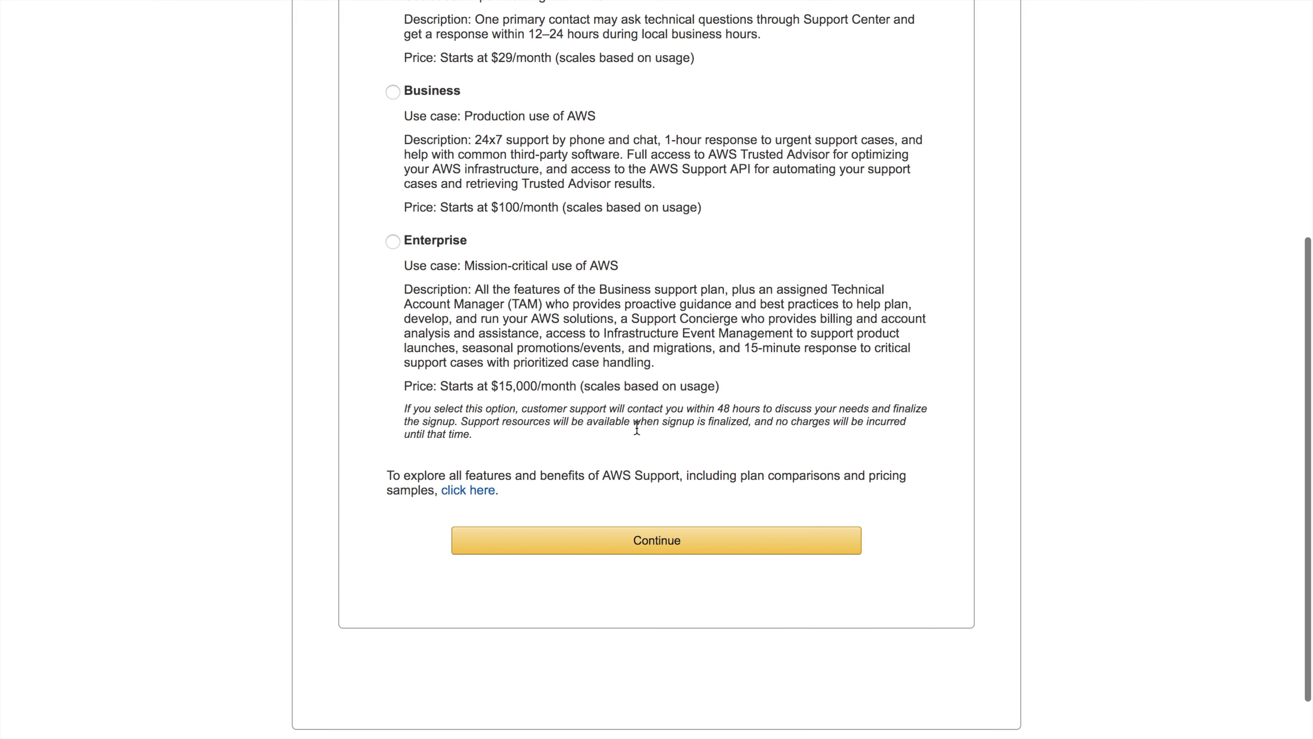
{"action": "left_click", "coordinate": [639, 550]}
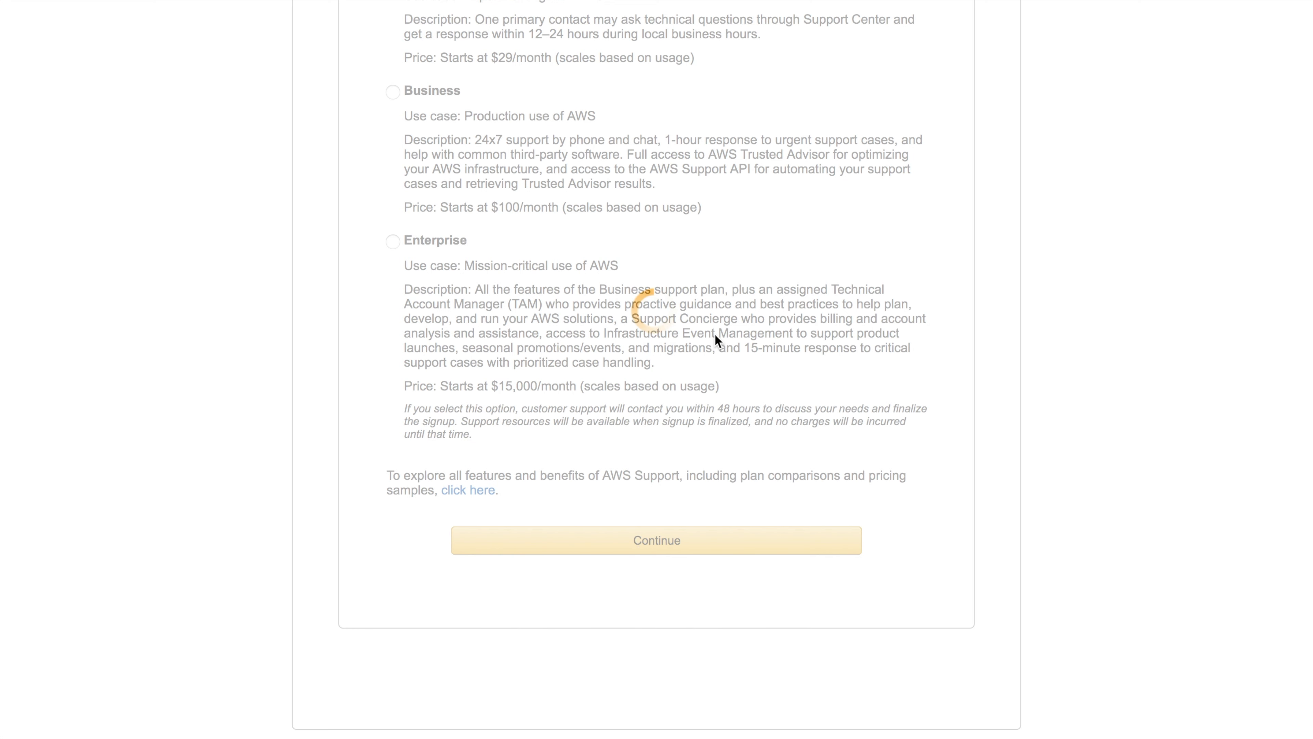
{"action": "scroll", "coordinate": [783, 243], "scroll_direction": "up", "scroll_amount": 7}
{"action": "scroll", "coordinate": [781, 238], "scroll_direction": "up", "scroll_amount": 2}
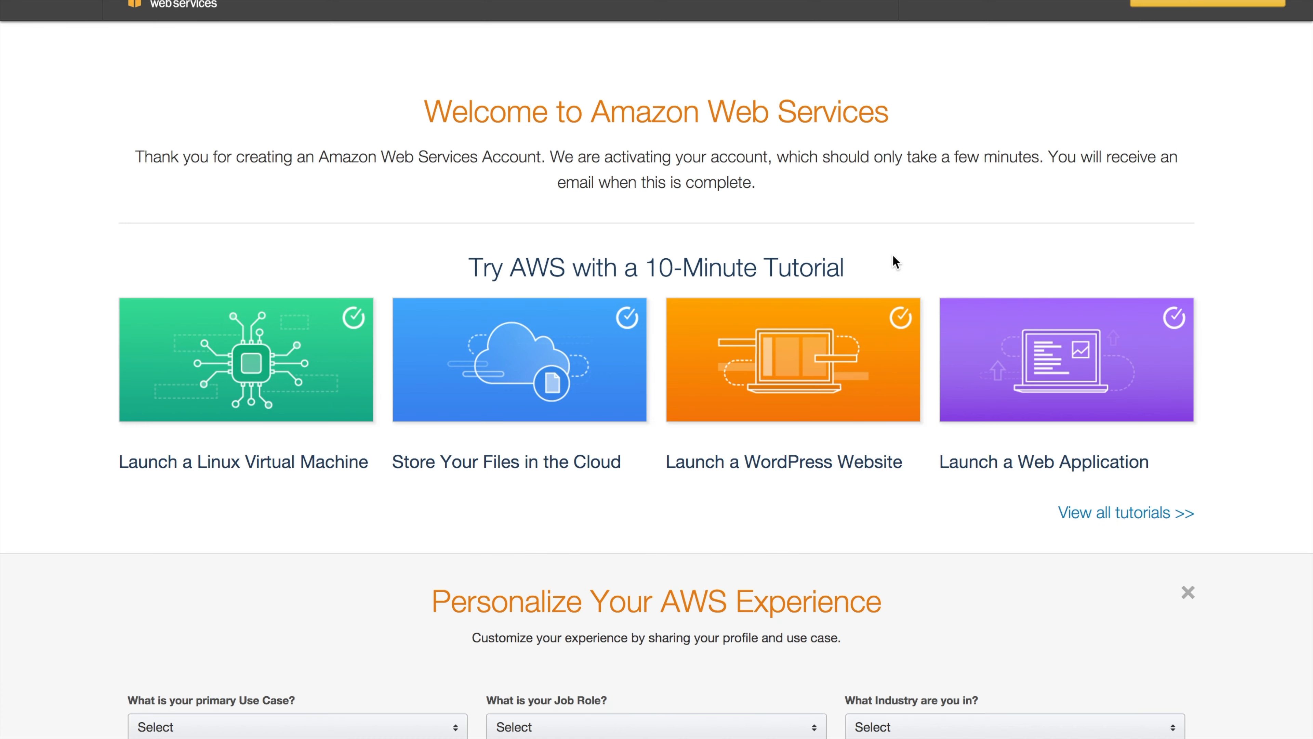
Go to Sign In to the Console and sign in to the new account
{"action": "left_click", "coordinate": [1189, 9]}
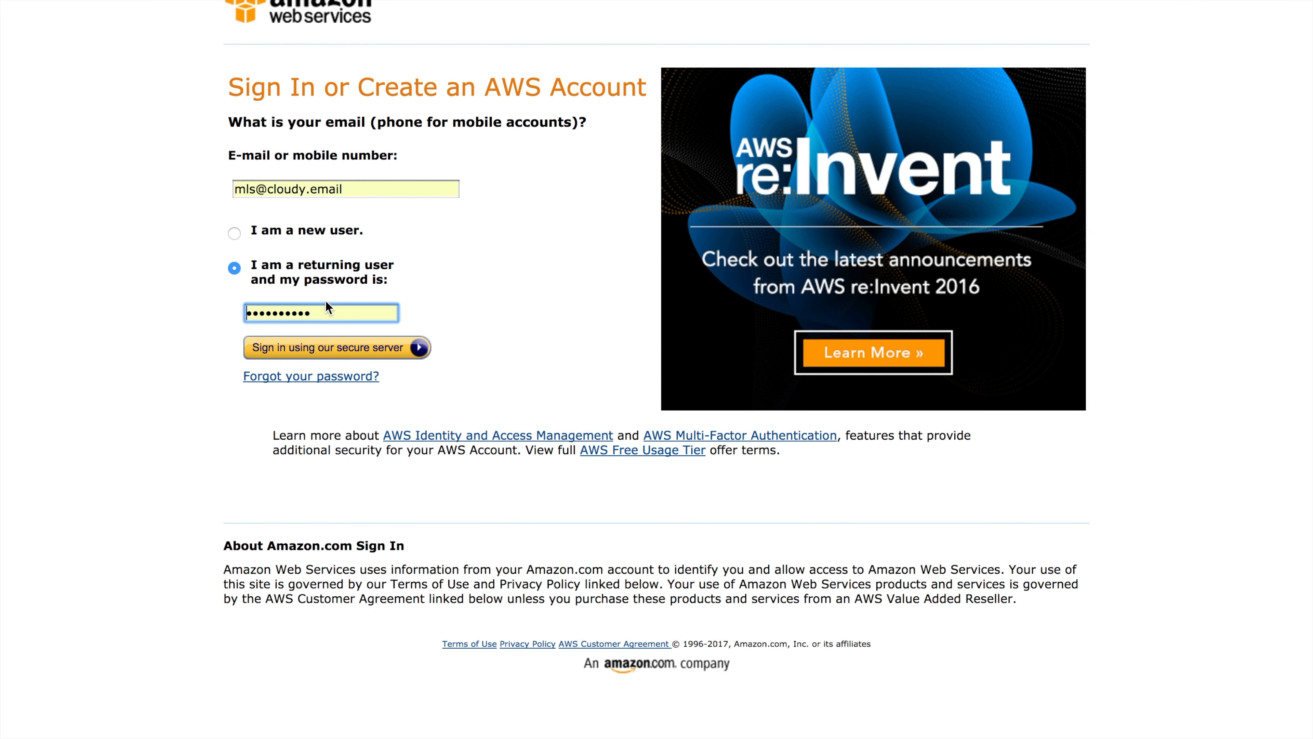
{"action": "left_click", "coordinate": [309, 348]}
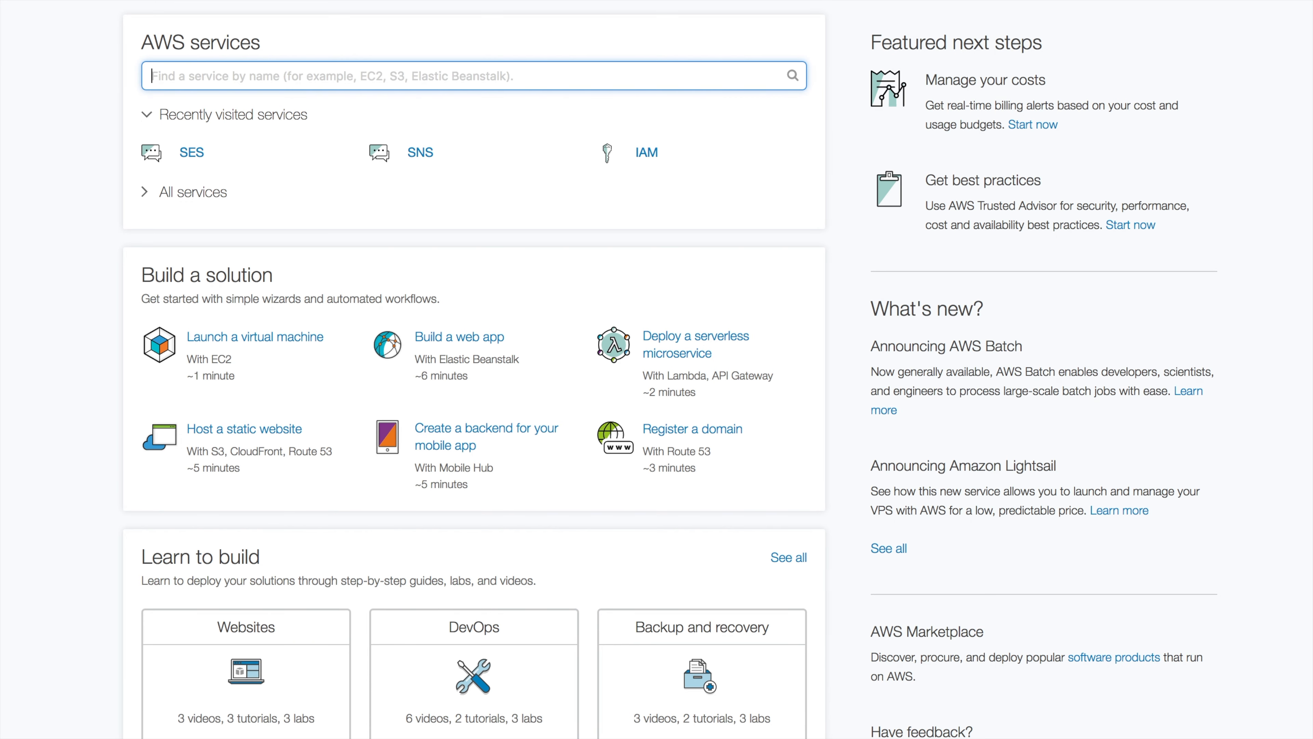
Check the region menu shows EU (Ireland) and close it unchanged
{"action": "left_click", "coordinate": [1109, 0]}
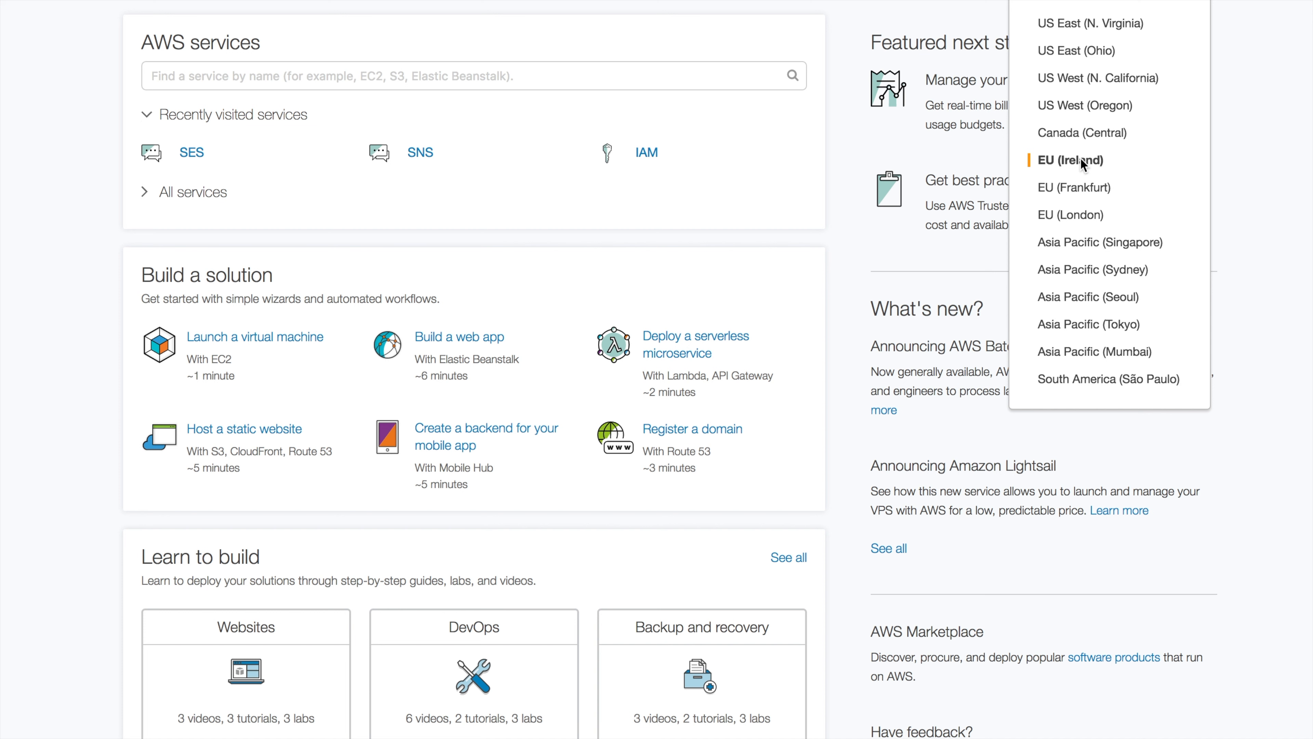
{"action": "left_click", "coordinate": [1239, 172]}
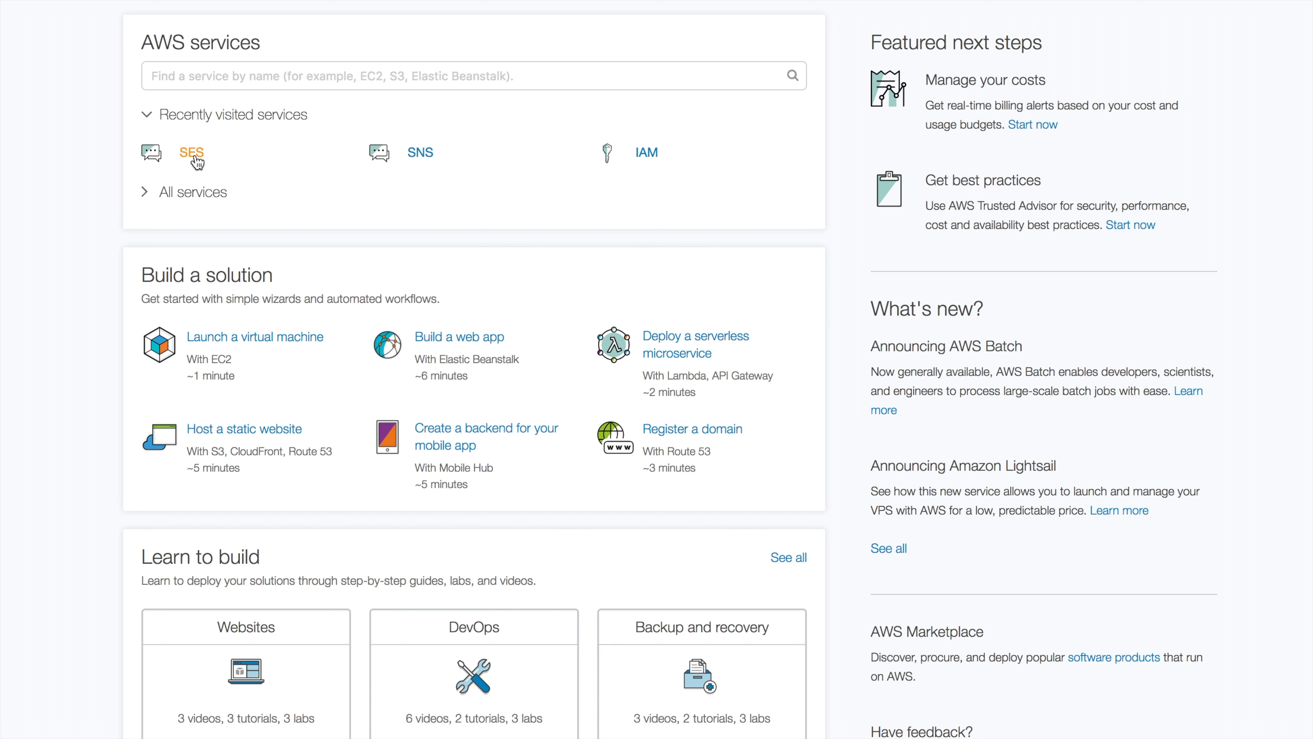
Search 'ses', view SES Sending Statistics, and request a sending limit increase
{"action": "left_click", "coordinate": [236, 78]}
{"action": "type", "text": "ses"}
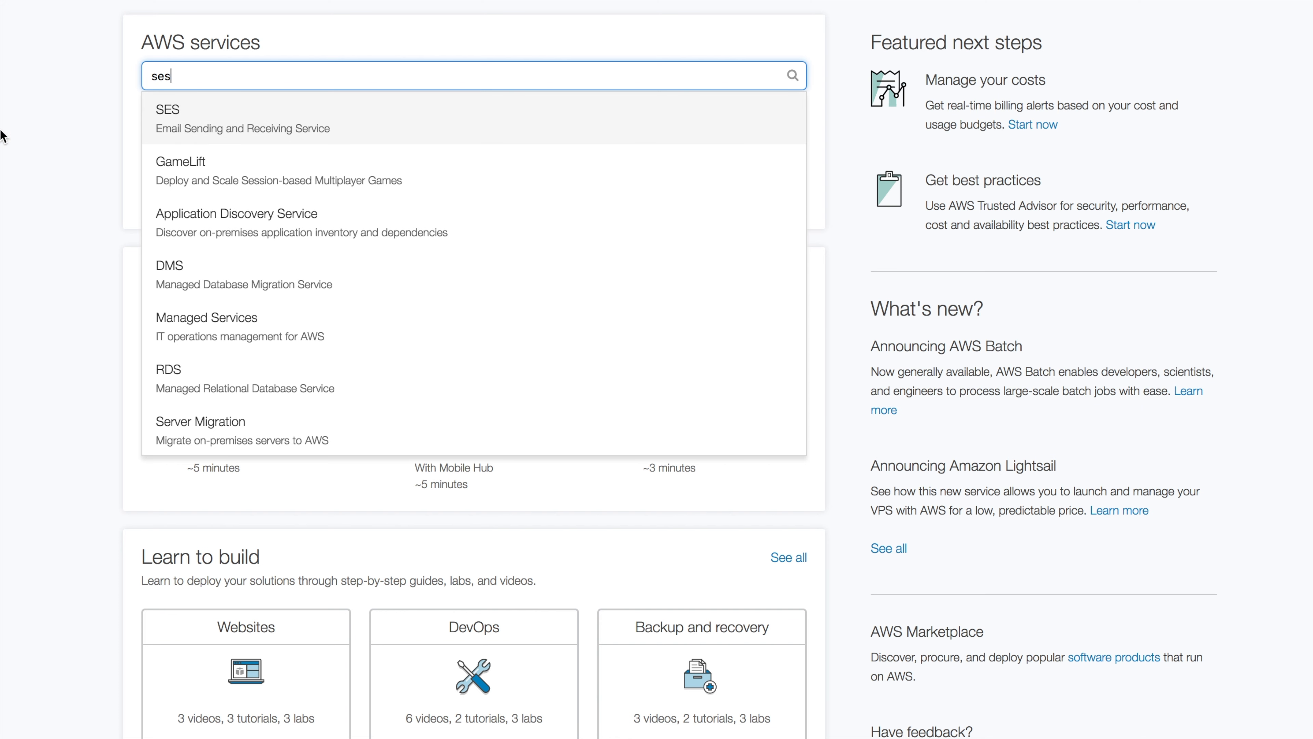
{"action": "left_click", "coordinate": [182, 123]}
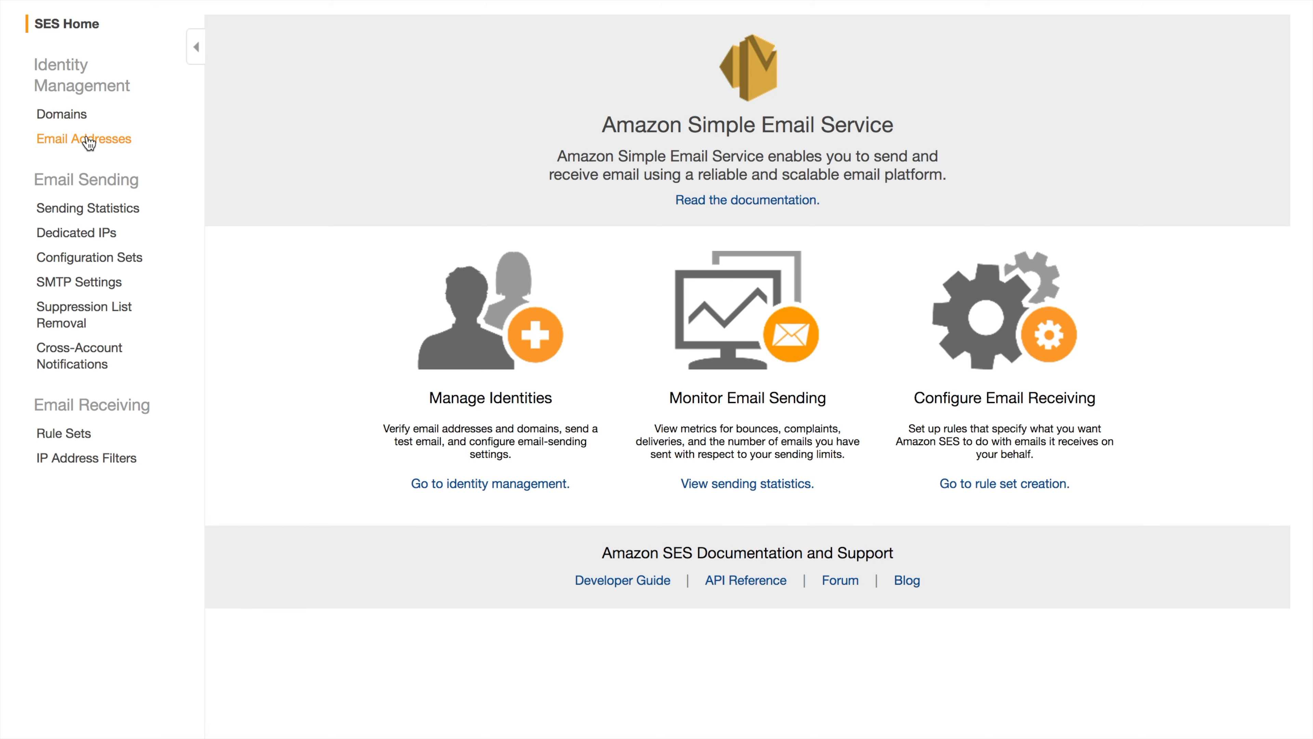
{"action": "left_click", "coordinate": [105, 209]}
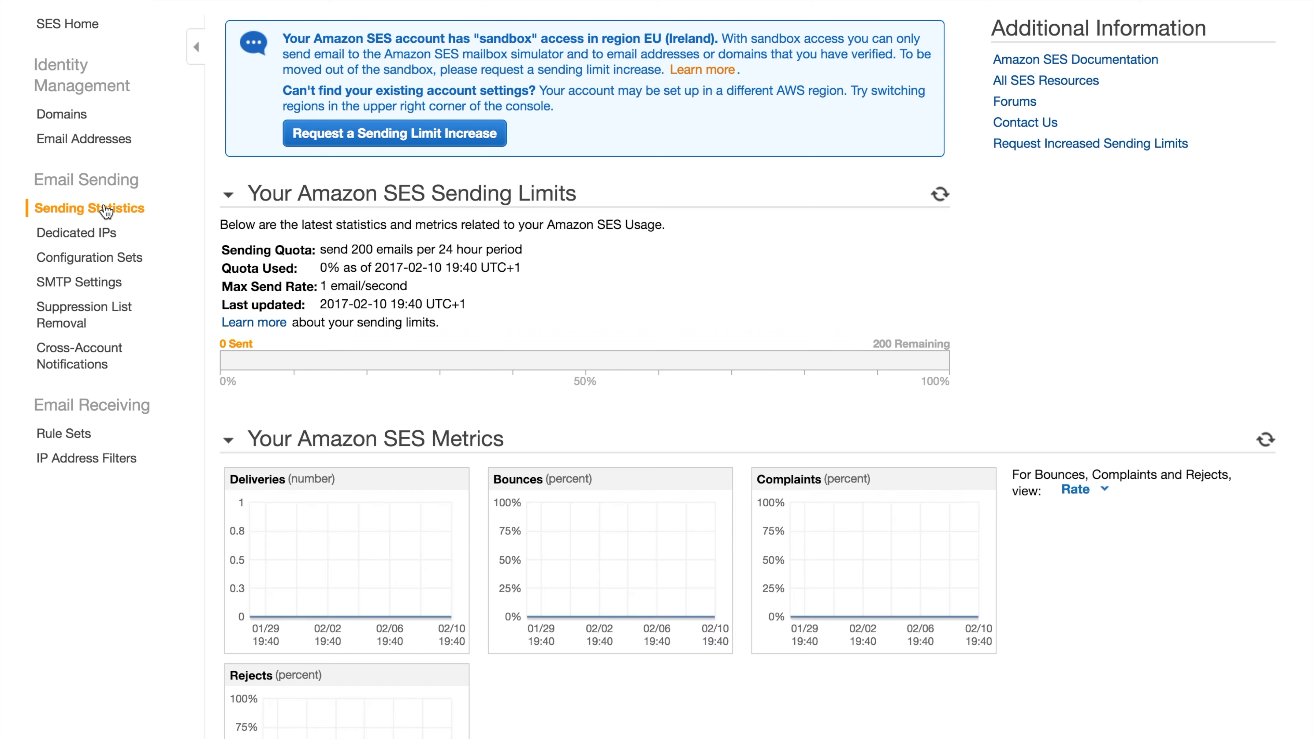
{"action": "left_click_drag", "start_coordinate": [690, 37], "coordinate": [284, 40]}
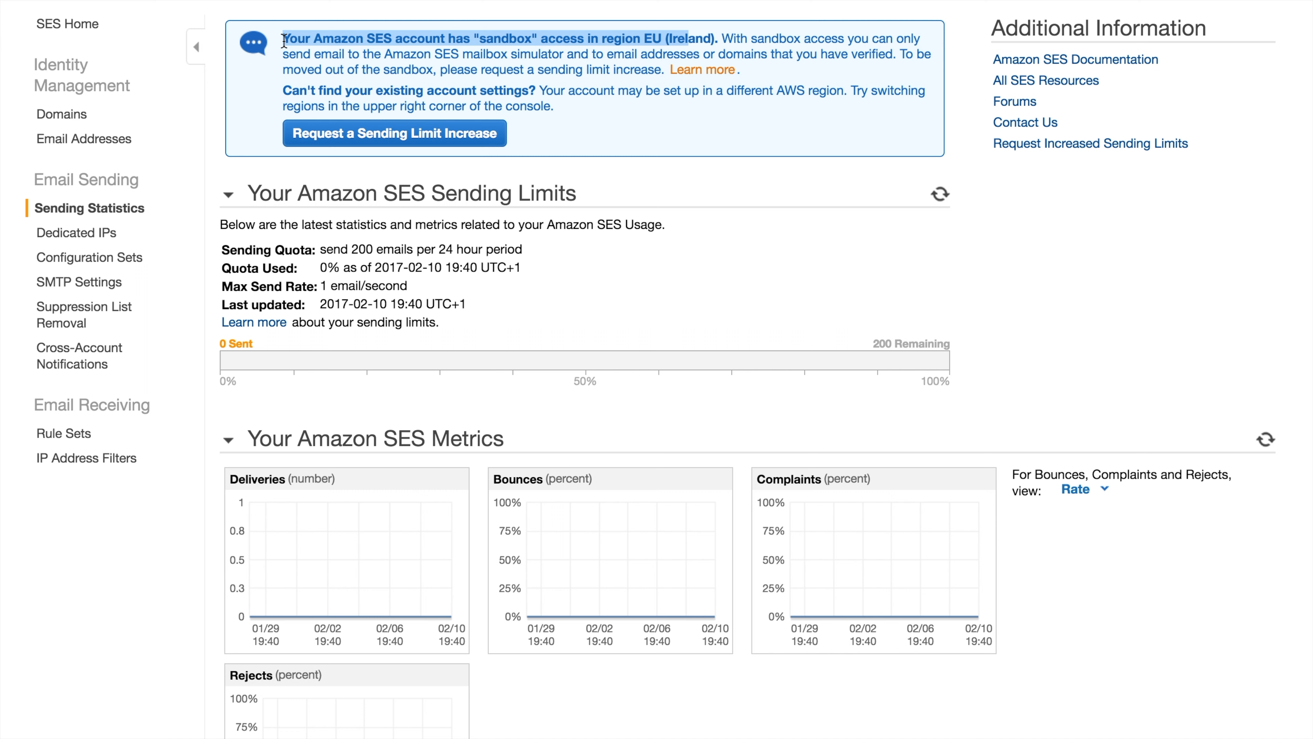
{"action": "left_click", "coordinate": [466, 147]}
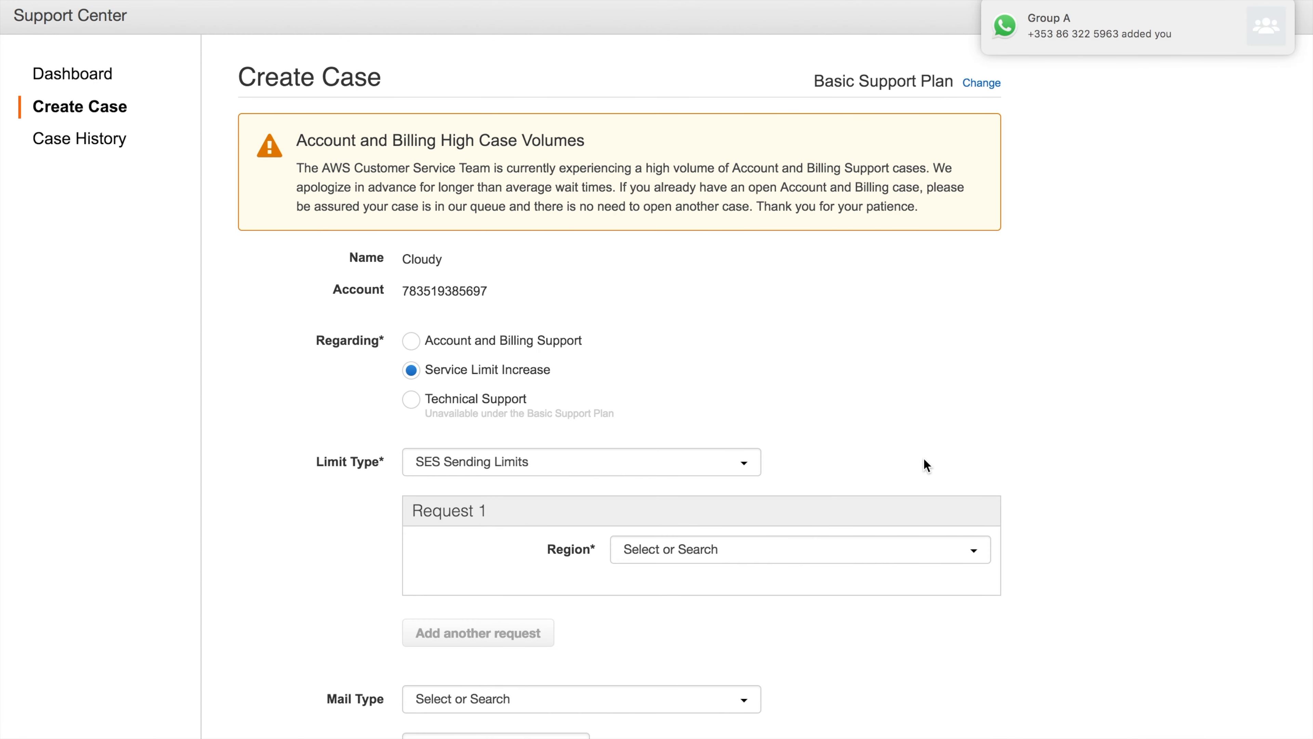
Quit the chat app that popped up a notification
{"action": "mouse_move", "coordinate": [771, 737]}
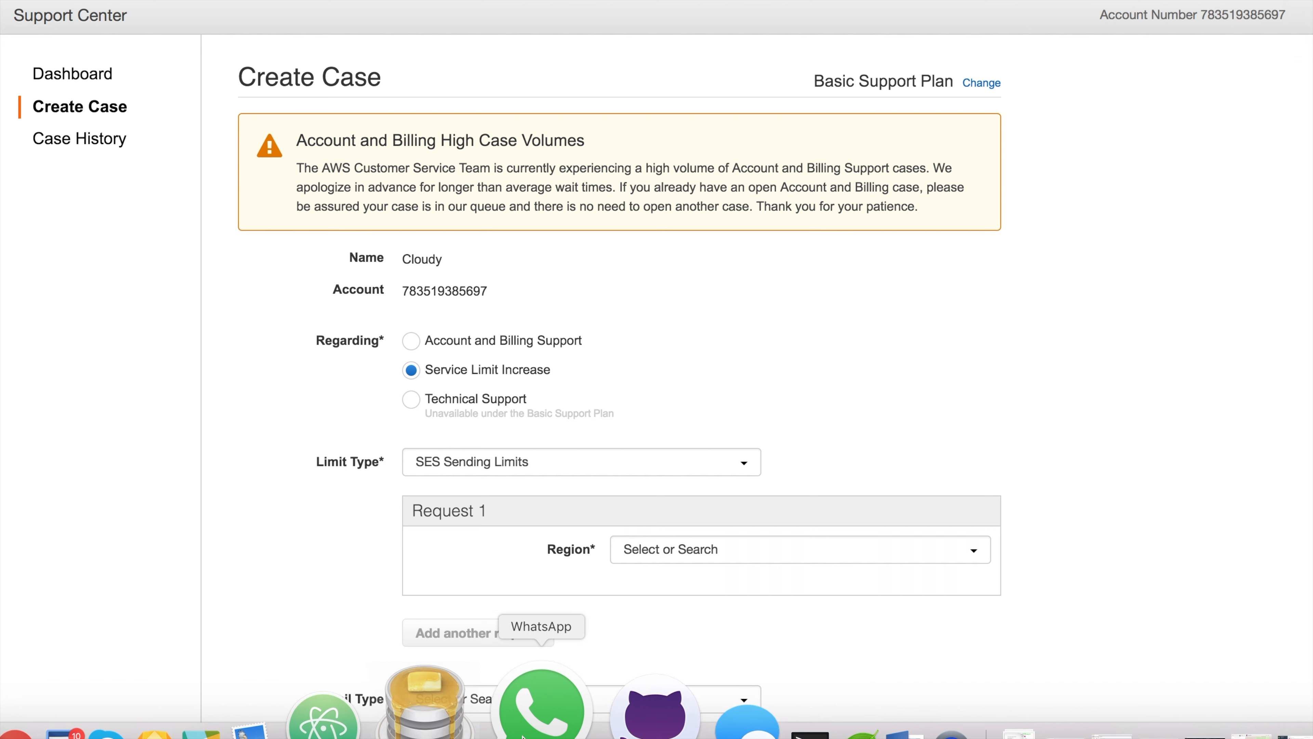
{"action": "right_click", "coordinate": [537, 722]}
{"action": "left_click", "coordinate": [557, 616]}
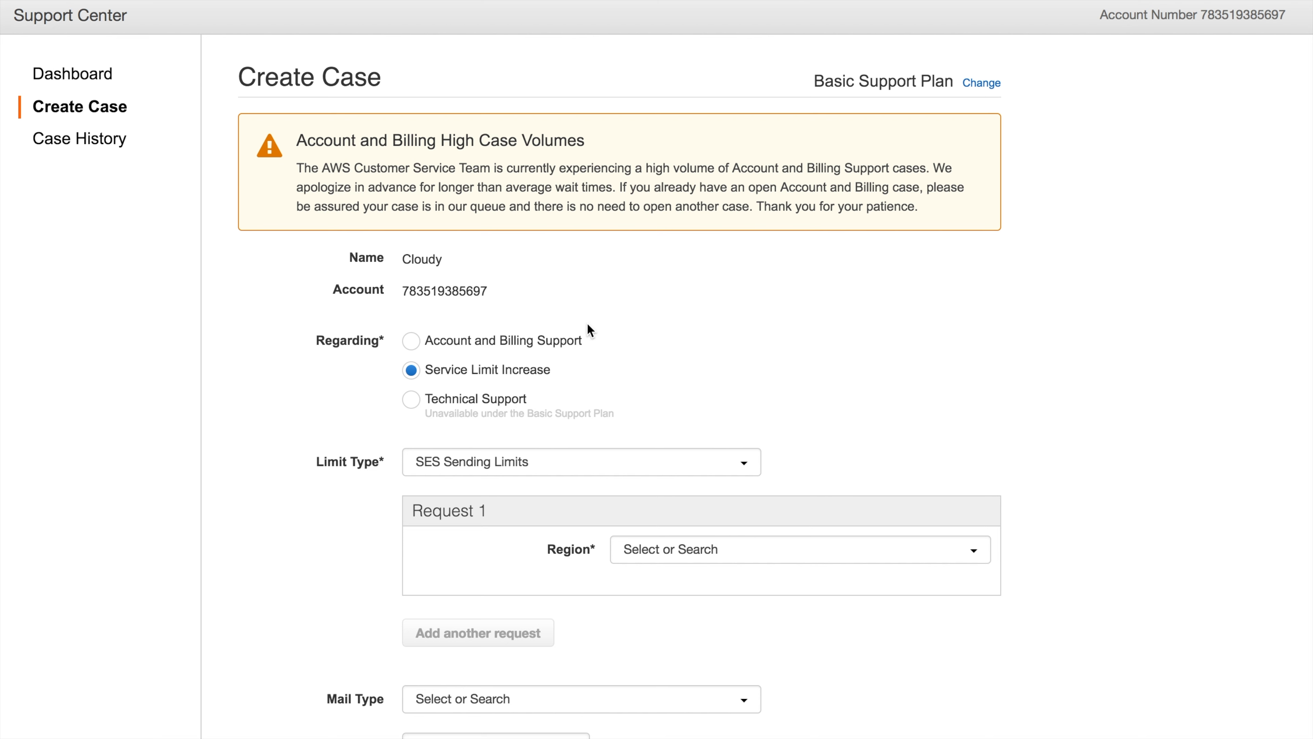
{"action": "scroll", "coordinate": [587, 322], "scroll_direction": "down", "scroll_amount": 2}
{"action": "scroll", "coordinate": [589, 331], "scroll_direction": "up", "scroll_amount": 1}
{"action": "scroll", "coordinate": [590, 331], "scroll_direction": "down", "scroll_amount": 2}
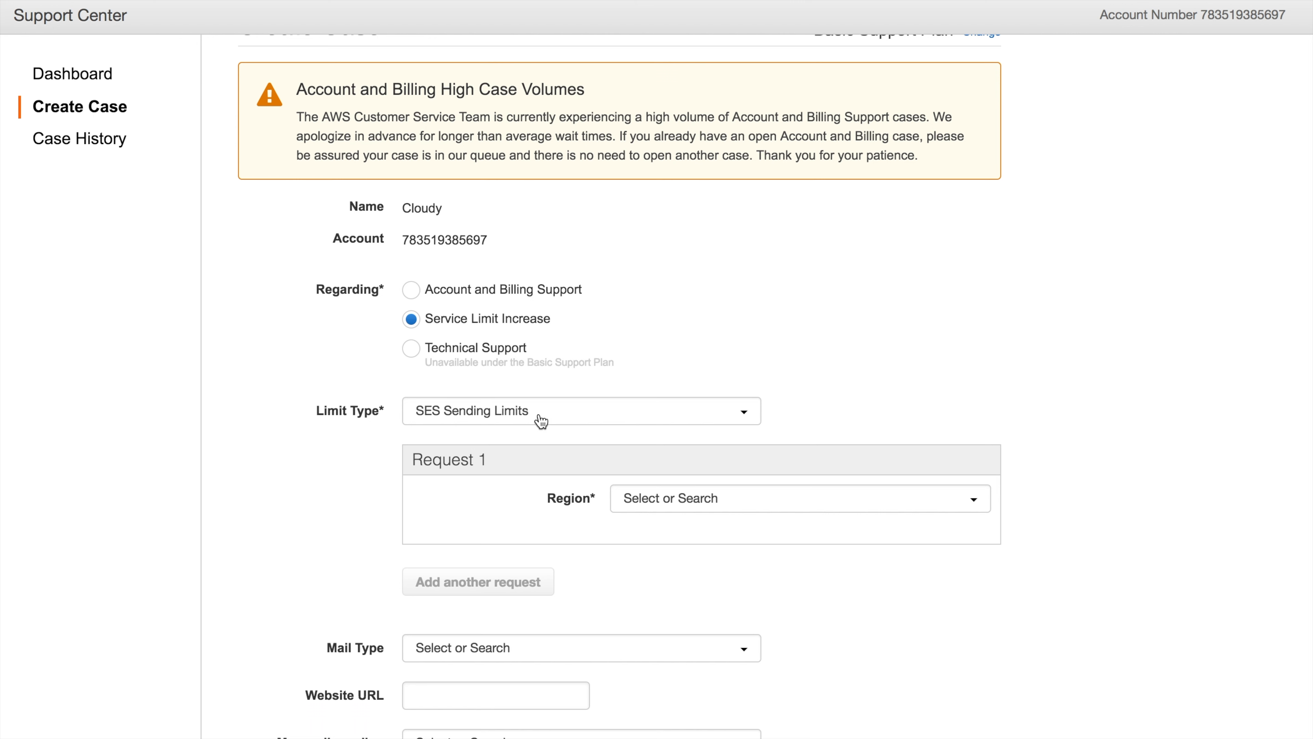
Set Request 1 to EU (Ireland), Desired Daily Sending Quota, new limit value 50000
{"action": "left_click", "coordinate": [715, 511]}
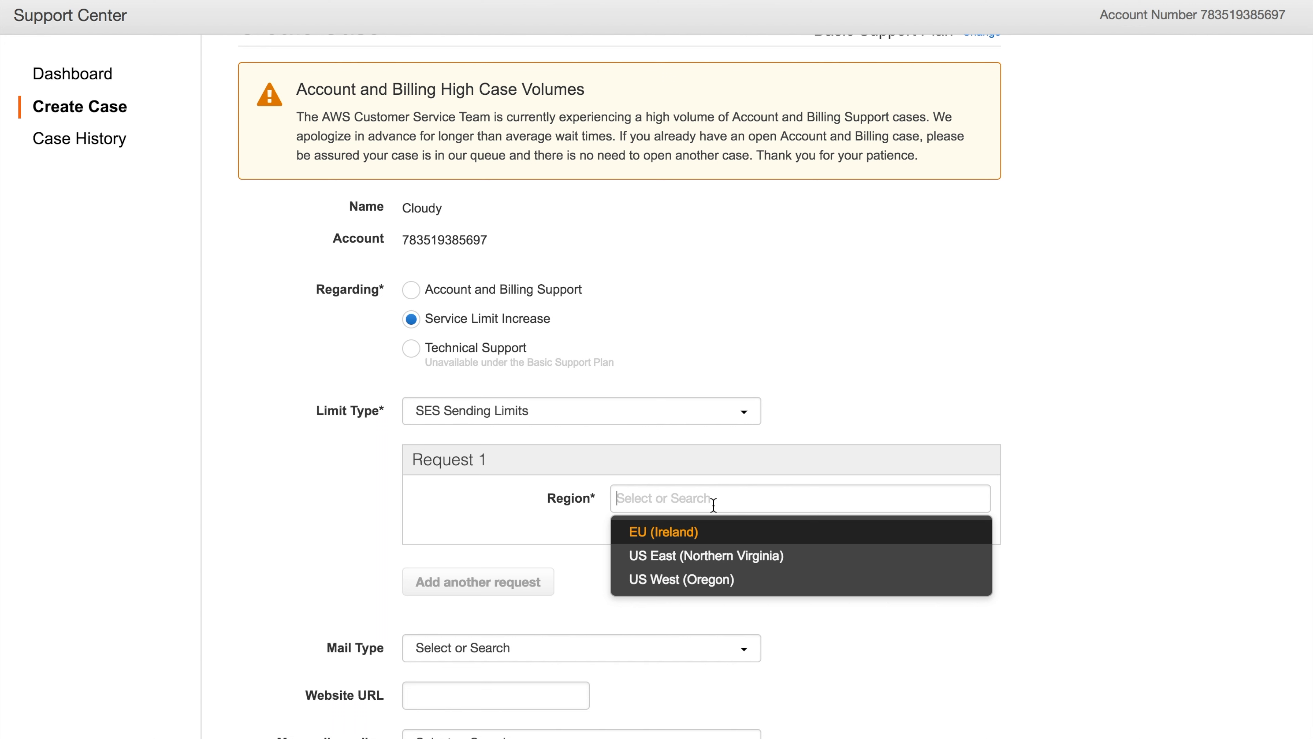
{"action": "left_click", "coordinate": [706, 538]}
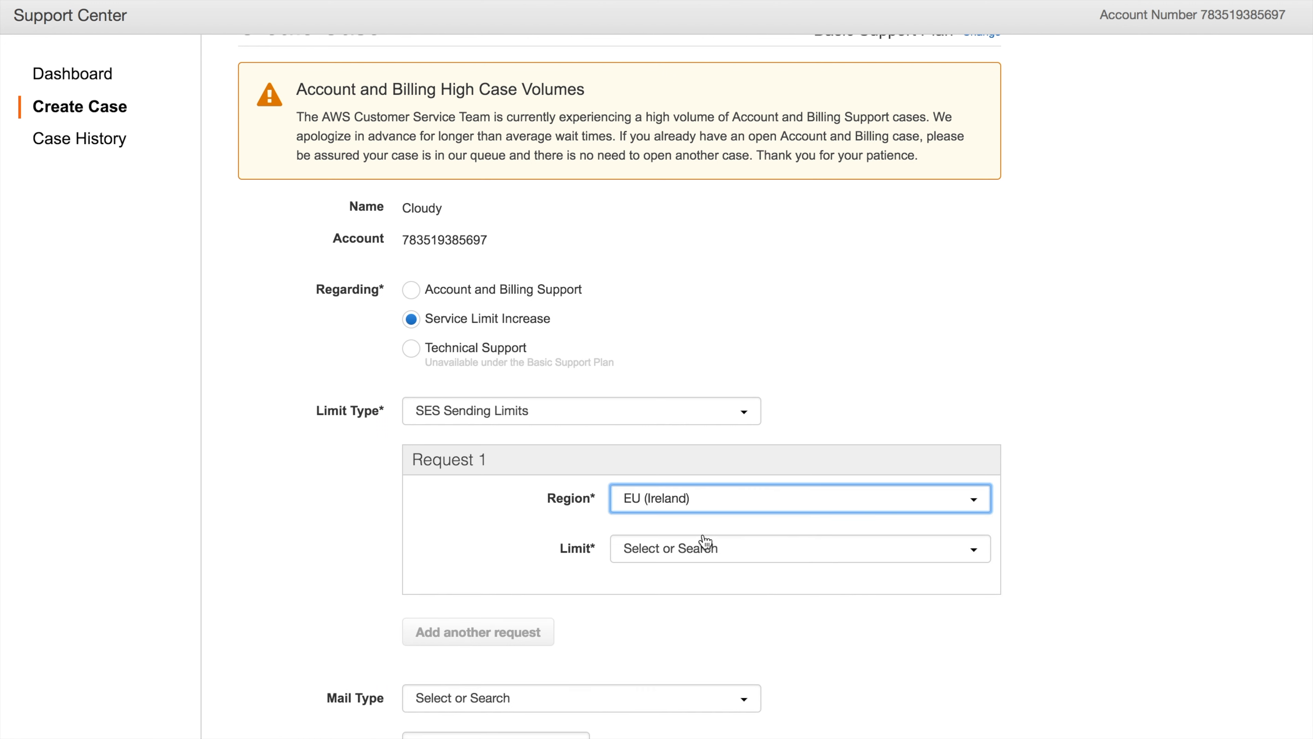
{"action": "left_click", "coordinate": [723, 561]}
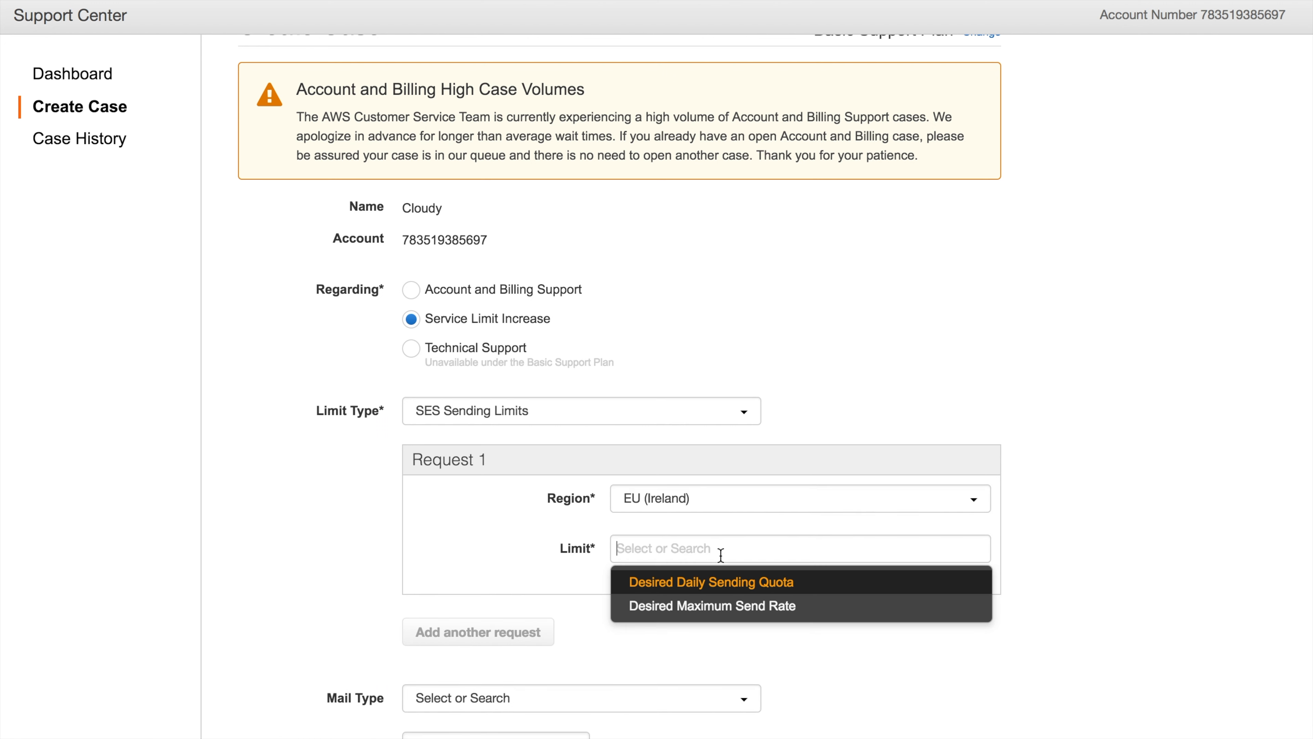
{"action": "left_click", "coordinate": [723, 595]}
{"action": "scroll", "coordinate": [775, 590], "scroll_direction": "down", "scroll_amount": 3}
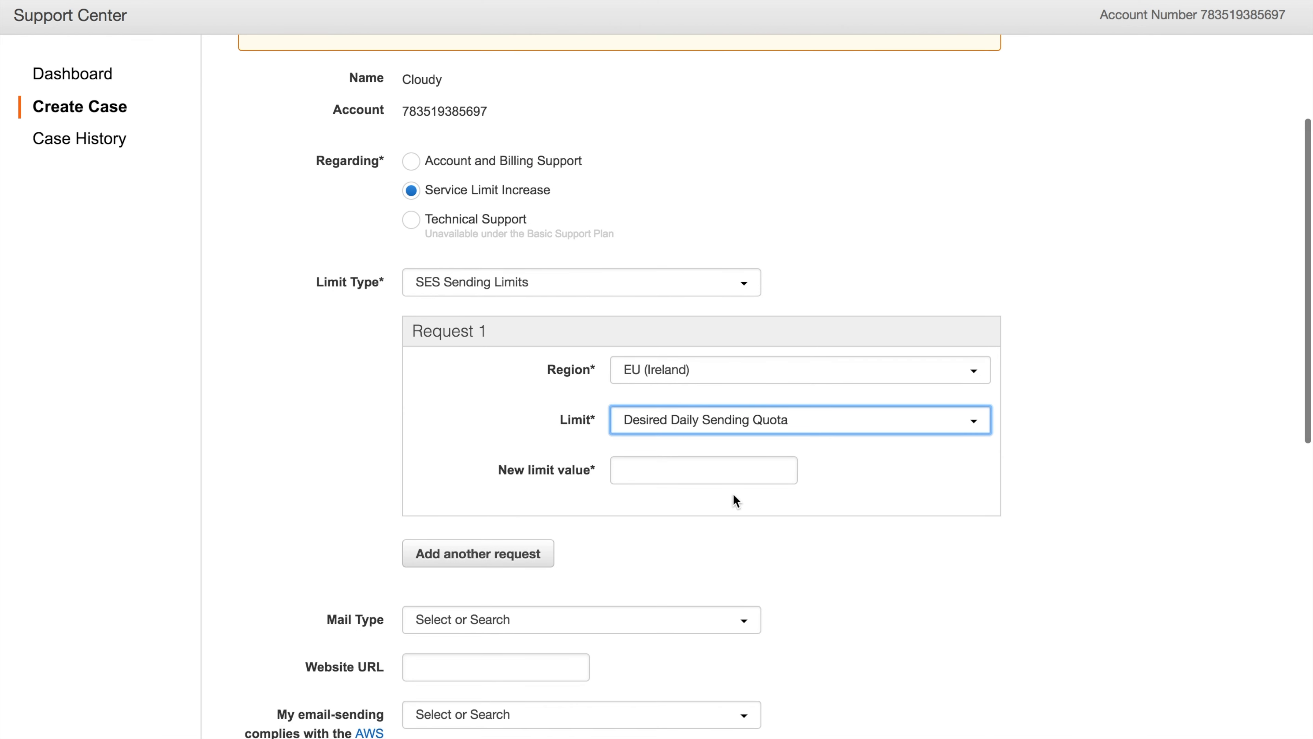
{"action": "left_click", "coordinate": [723, 466]}
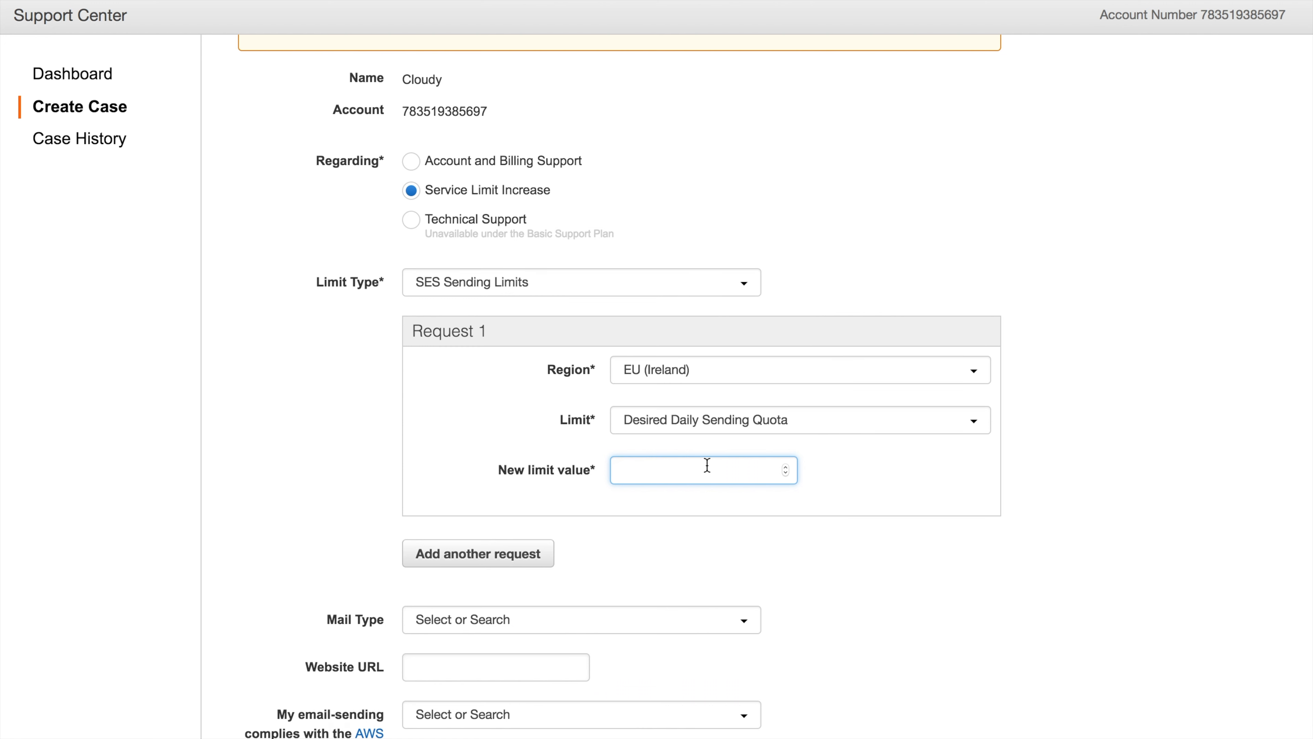
{"action": "type", "text": "50000"}
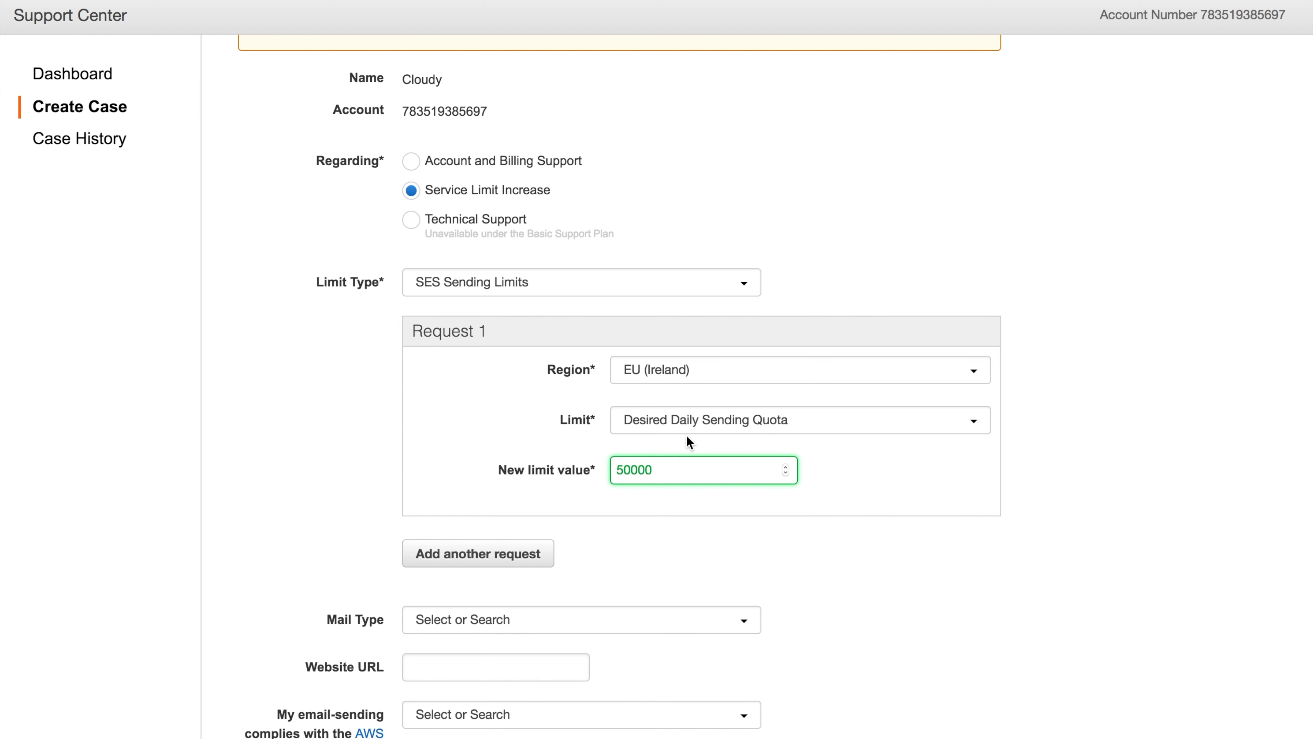
Add Request 2 for EU (Ireland) with a Desired Maximum Send Rate of 100
{"action": "left_click", "coordinate": [532, 564]}
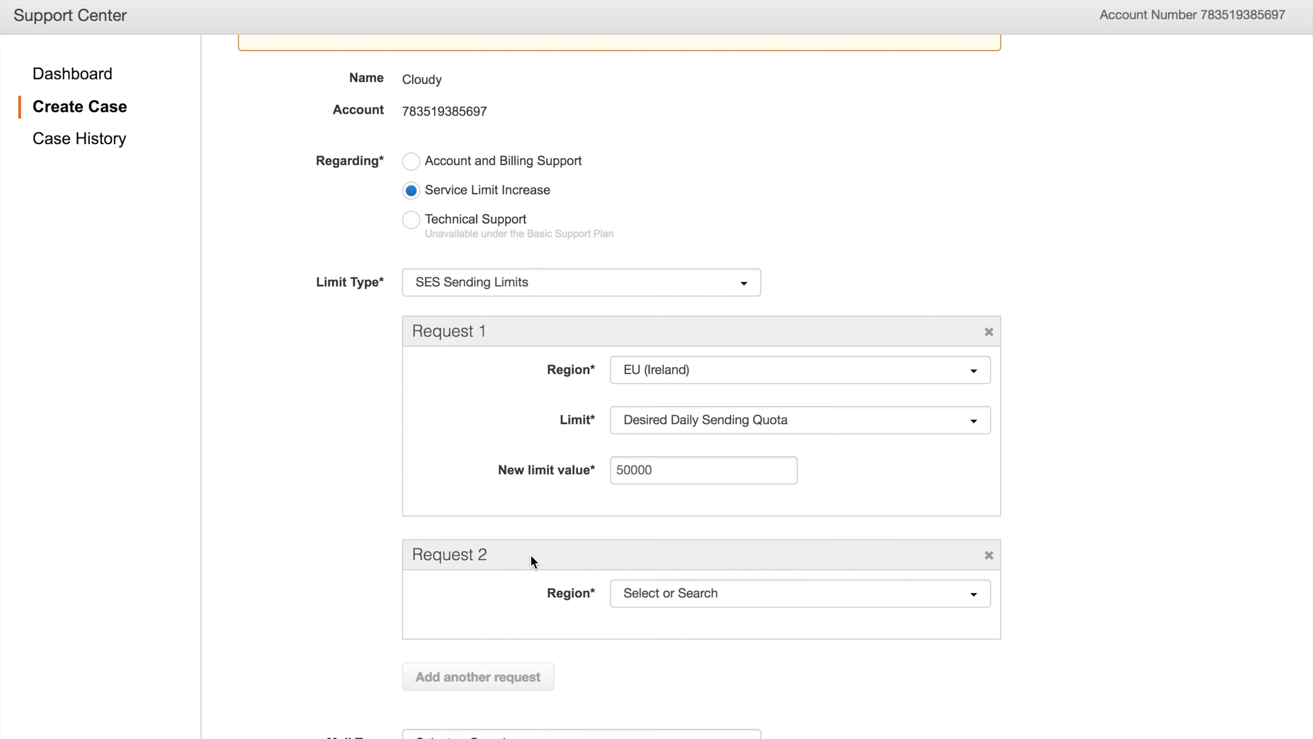
{"action": "left_click", "coordinate": [671, 592]}
{"action": "left_click", "coordinate": [677, 627]}
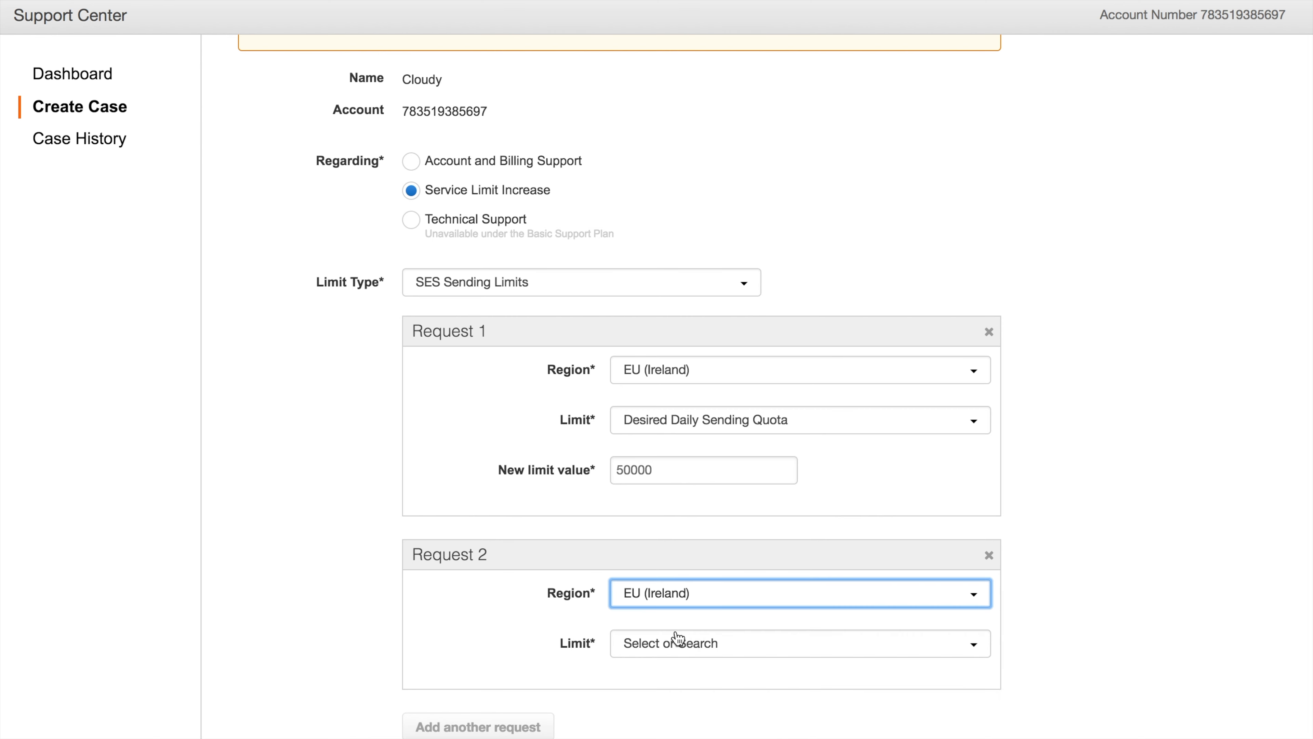
{"action": "scroll", "coordinate": [677, 637], "scroll_direction": "down", "scroll_amount": 3}
{"action": "left_click", "coordinate": [696, 527]}
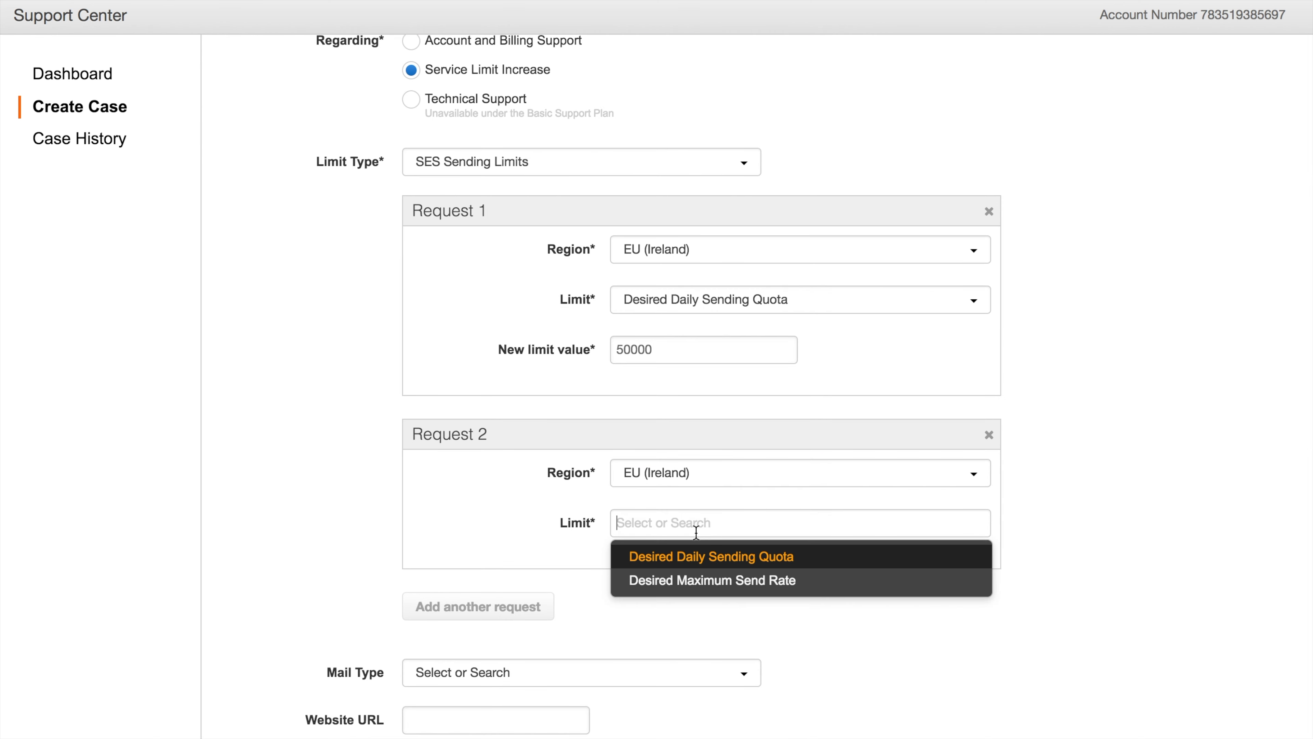
{"action": "left_click", "coordinate": [698, 580]}
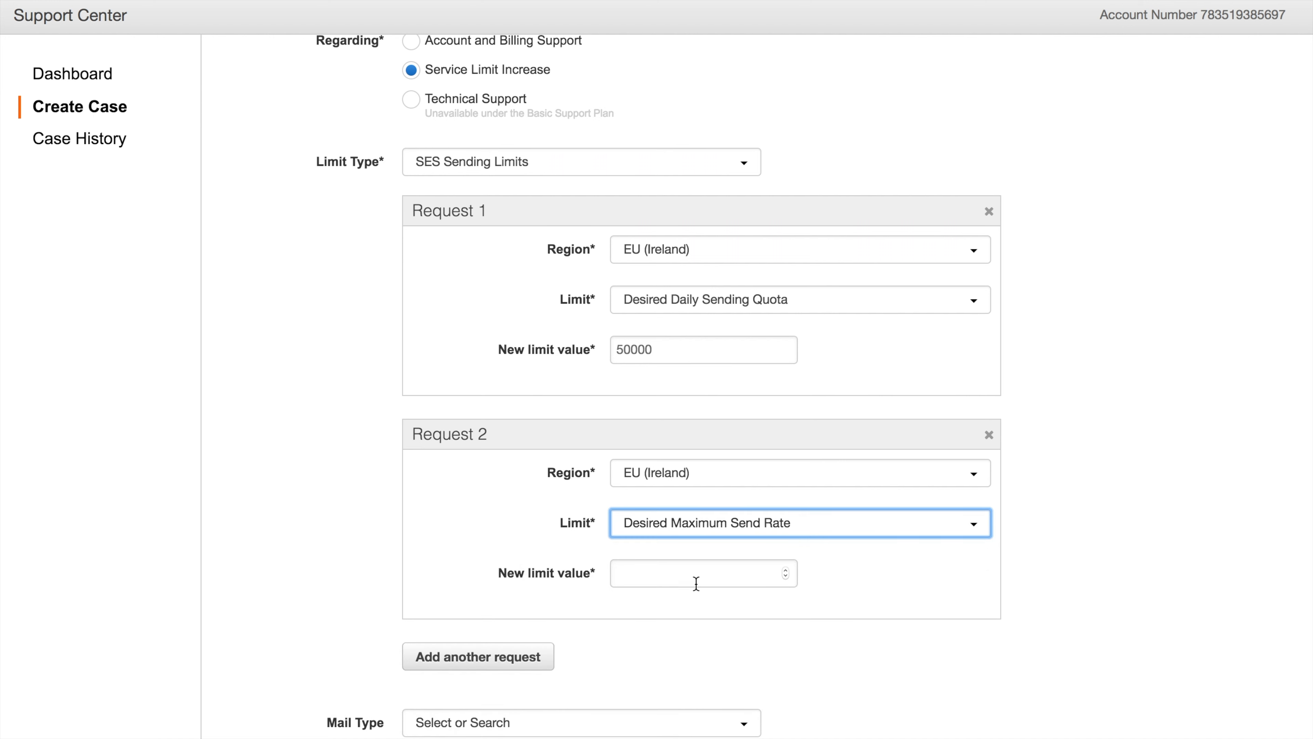
{"action": "left_click", "coordinate": [690, 579]}
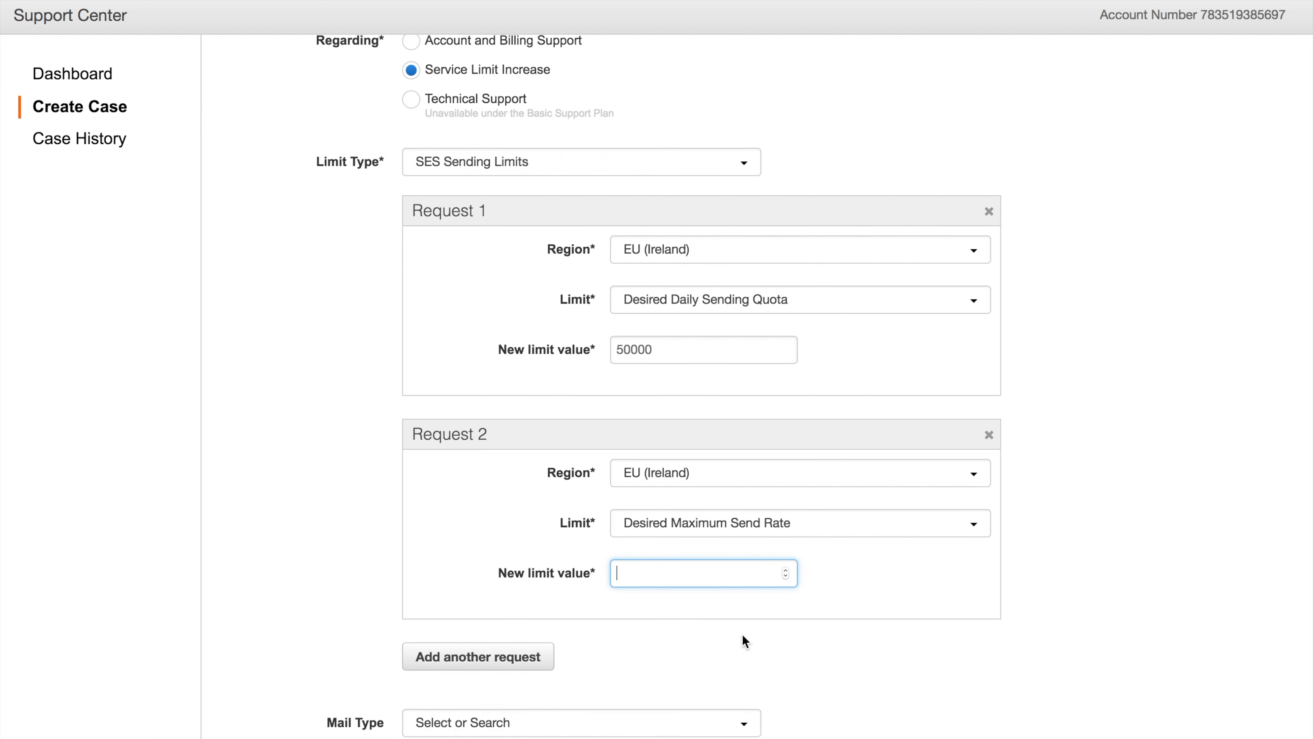
{"action": "type", "text": "100"}
{"action": "left_click", "coordinate": [877, 606]}
{"action": "scroll", "coordinate": [877, 605], "scroll_direction": "down", "scroll_amount": 3}
{"action": "scroll", "coordinate": [877, 607], "scroll_direction": "down", "scroll_amount": 2}
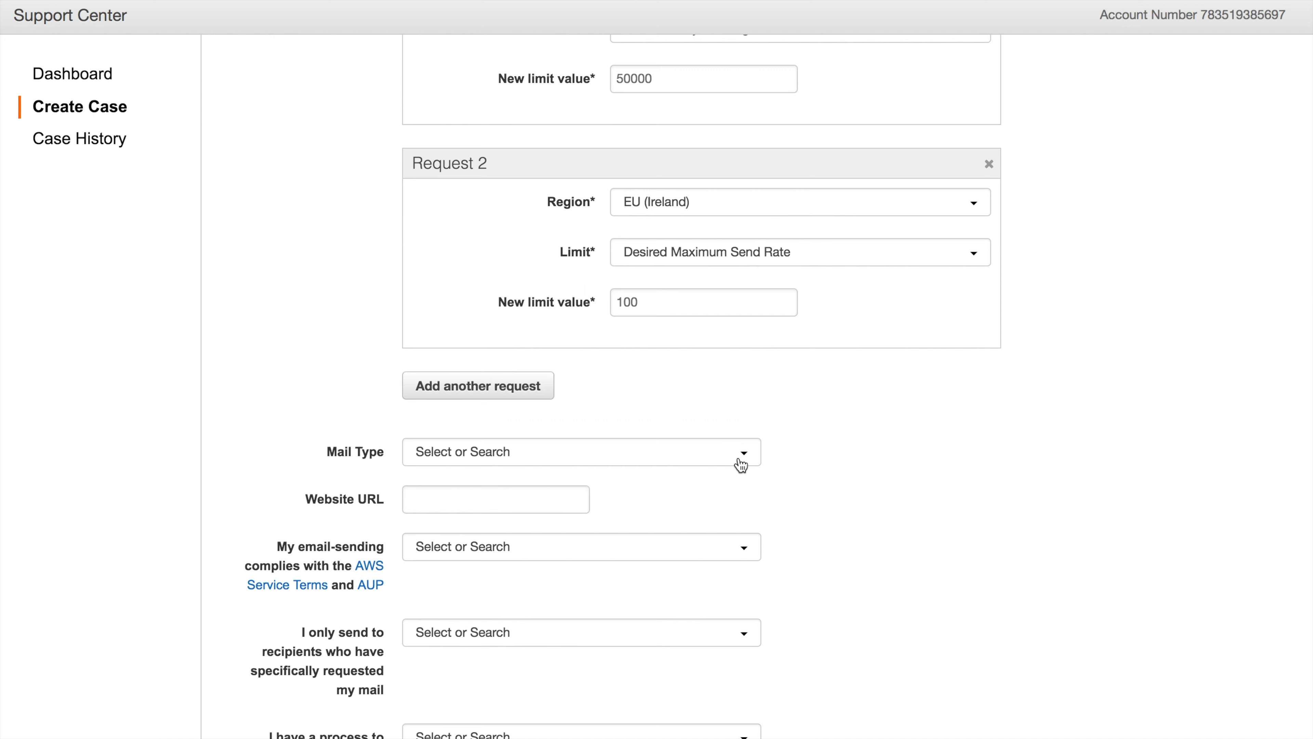
{"action": "left_click", "coordinate": [741, 460]}
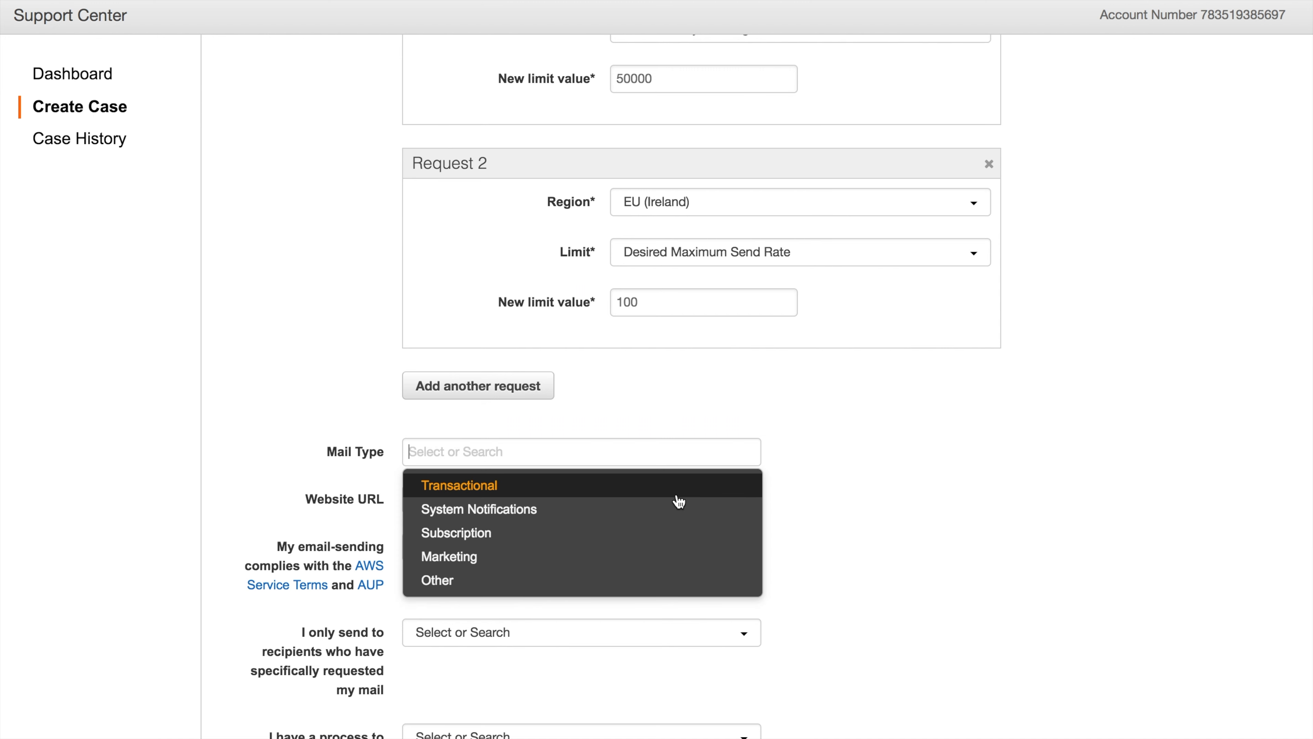
{"action": "left_click", "coordinate": [646, 564]}
{"action": "left_click", "coordinate": [543, 498]}
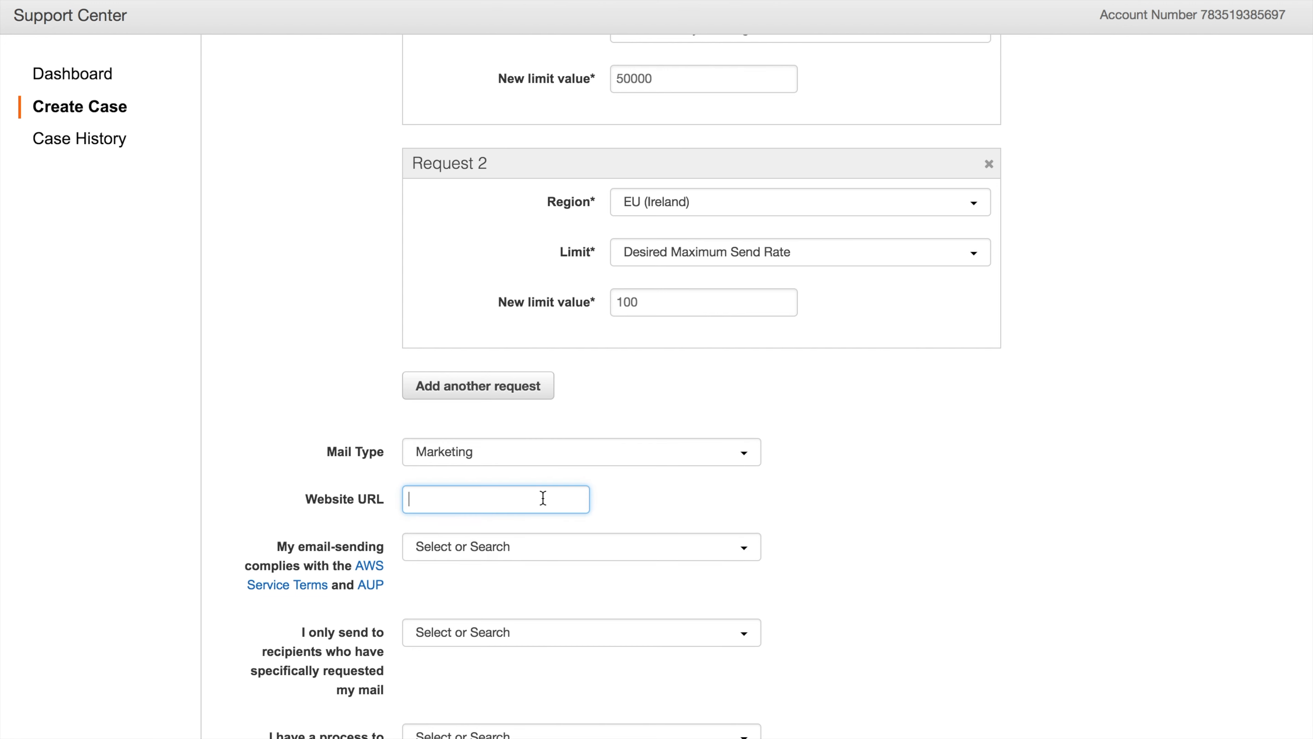
{"action": "type", "text": "www.cloudy.email"}
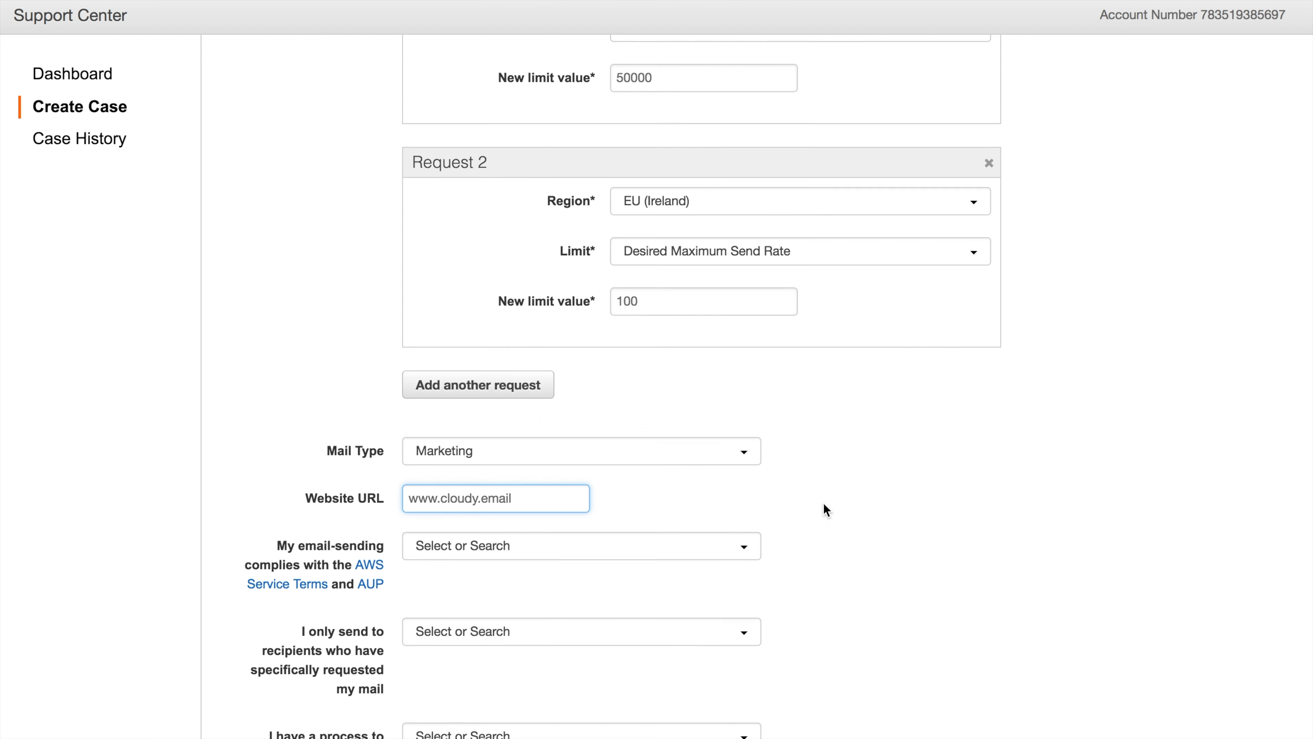
{"action": "scroll", "coordinate": [823, 502], "scroll_direction": "down", "scroll_amount": 3}
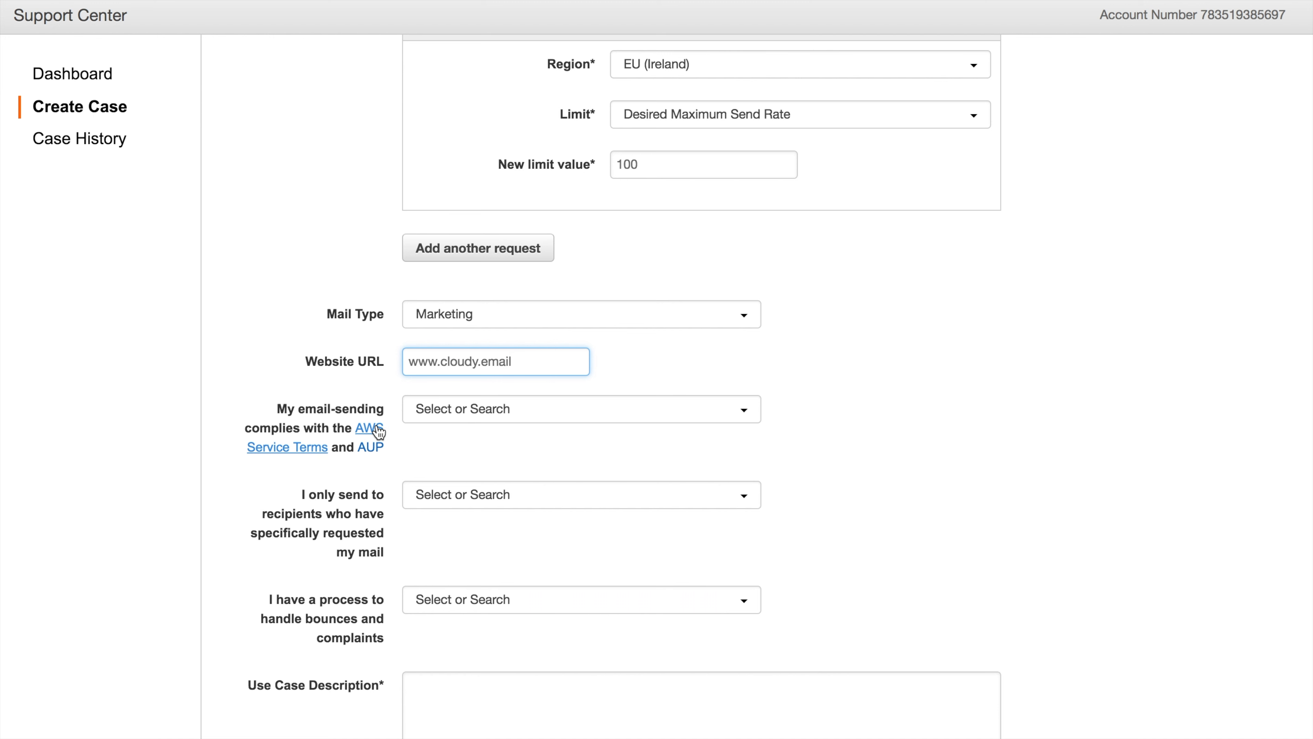
Answer Yes for AWS terms compliance, requested-recipients-only mailing and the bounce/complaint process
{"action": "left_click", "coordinate": [545, 405]}
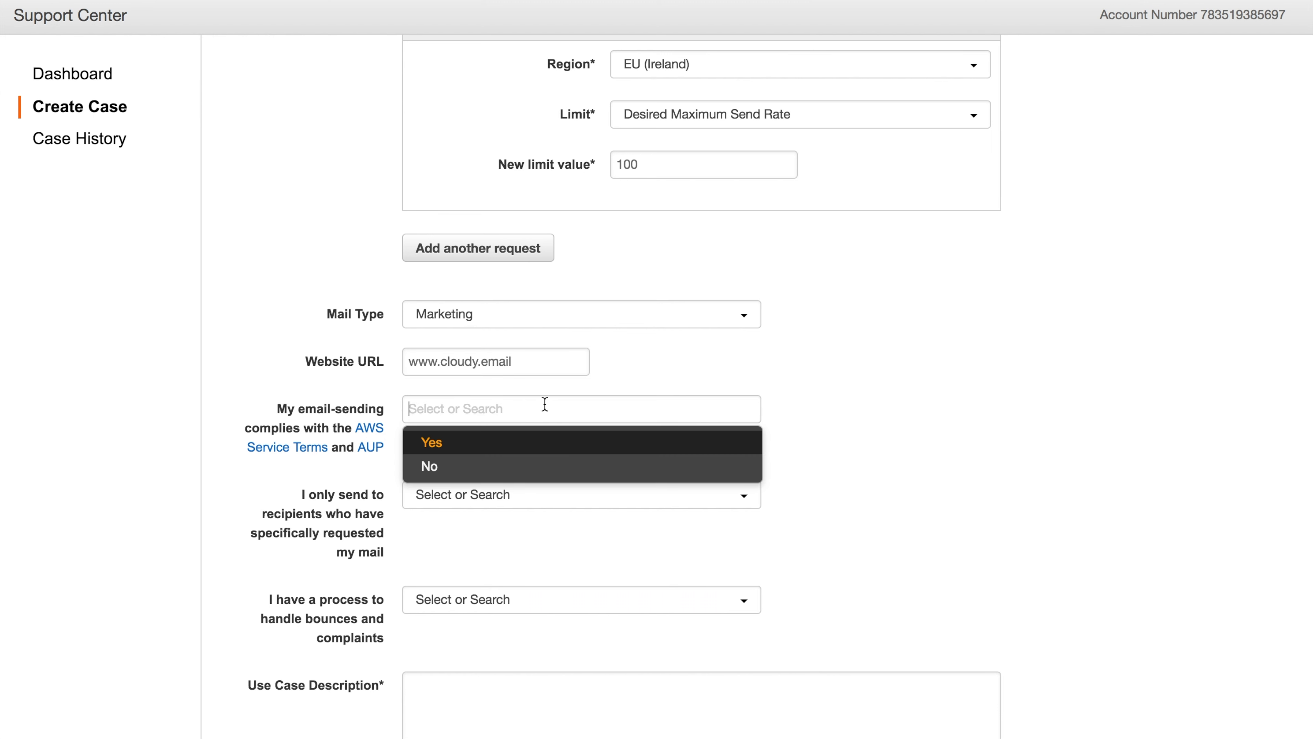
{"action": "left_click", "coordinate": [531, 445]}
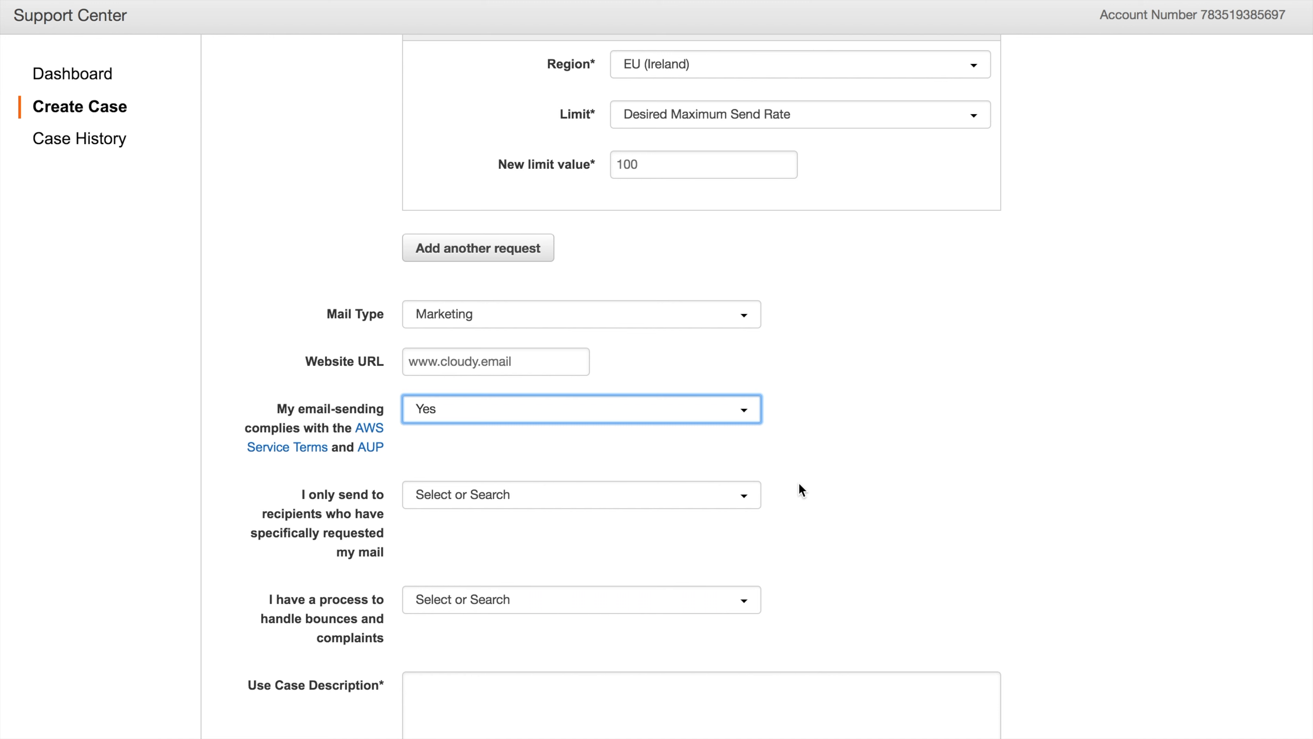
{"action": "left_click", "coordinate": [740, 500]}
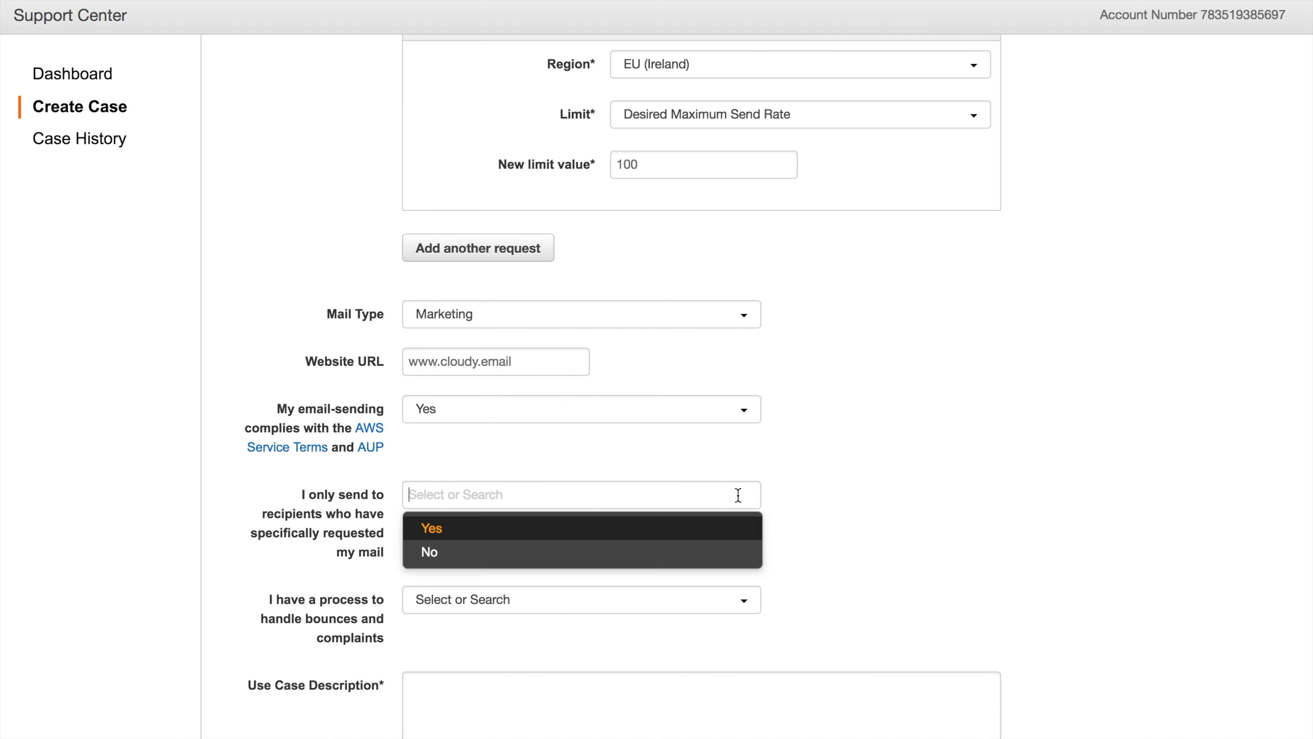
{"action": "left_click", "coordinate": [718, 528]}
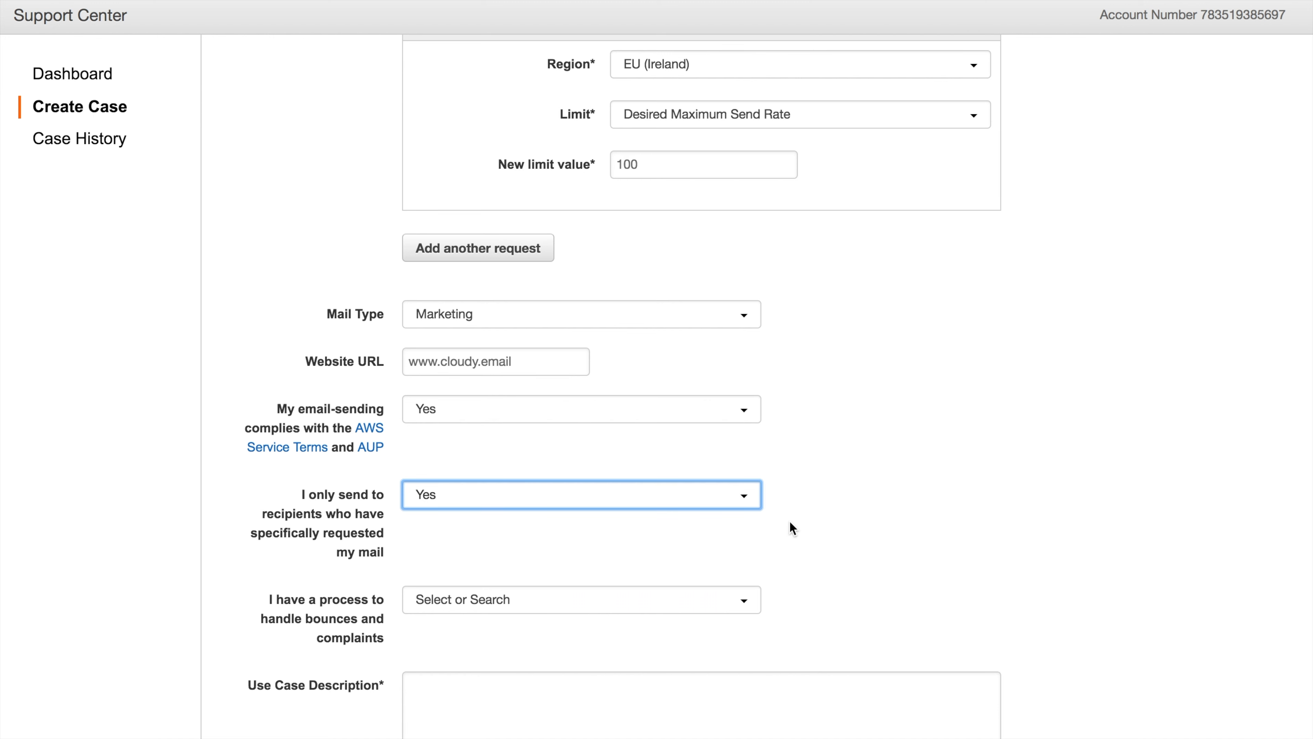
{"action": "scroll", "coordinate": [793, 528], "scroll_direction": "down", "scroll_amount": 2}
{"action": "scroll", "coordinate": [791, 527], "scroll_direction": "down", "scroll_amount": 2}
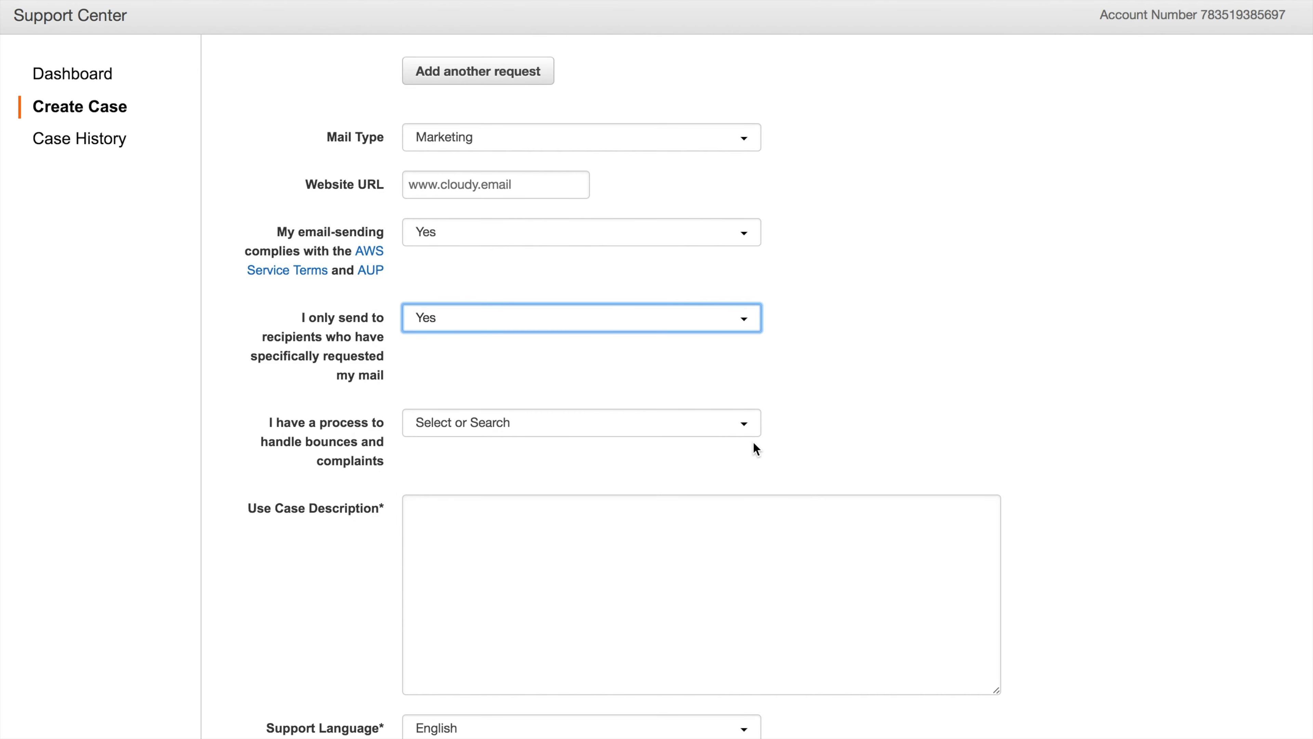
{"action": "left_click", "coordinate": [747, 431]}
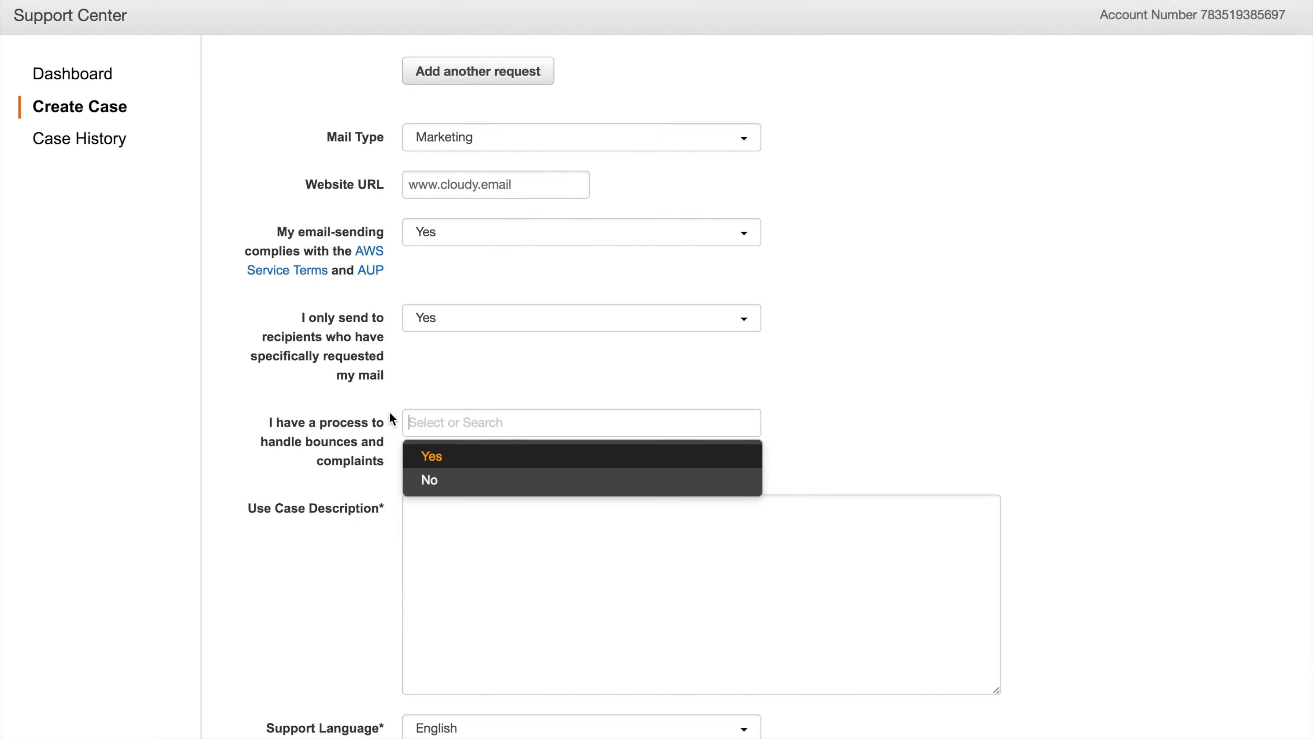
{"action": "left_click", "coordinate": [342, 432]}
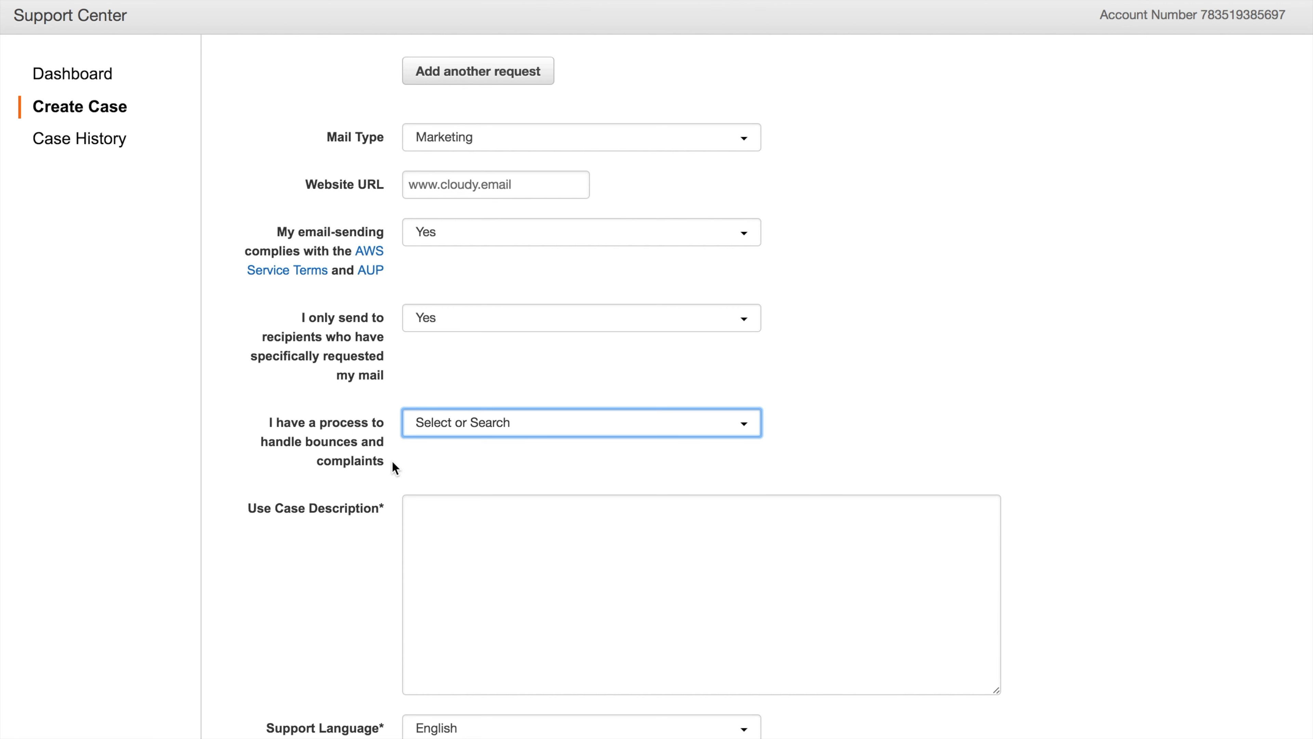
{"action": "left_click", "coordinate": [436, 437]}
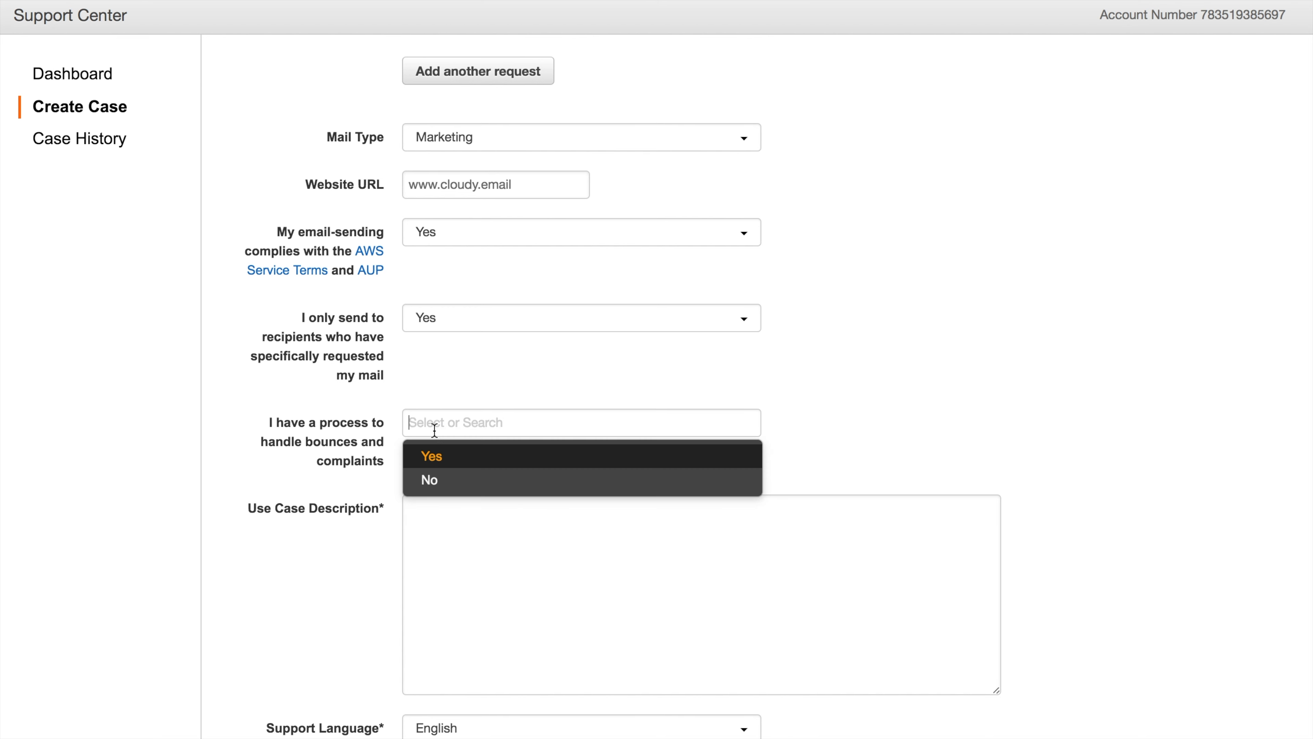
{"action": "left_click", "coordinate": [435, 456]}
{"action": "left_click", "coordinate": [442, 512]}
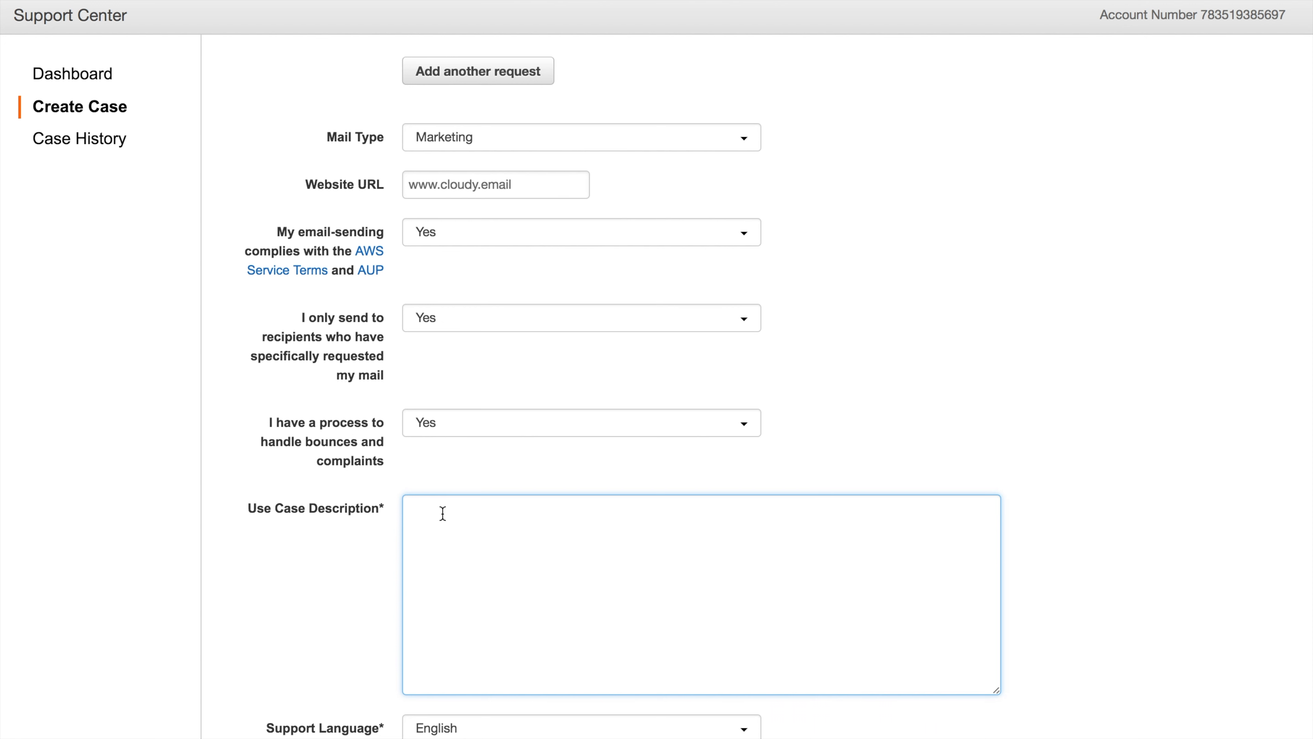
Write the use case: 'Hello AWS Team,', weekly marketing emails to 50.000 subscribers, 'Thank you.'
{"action": "type", "text": "Hello AWS Team,"}
{"action": "key", "text": "Return"}
{"action": "key", "text": "Return"}
{"action": "type", "text": "We"}
{"action": "key", "text": "BackSpace"}
{"action": "key", "text": "BackSpace"}
{"action": "type", "text": "www.cloudy.ema"}
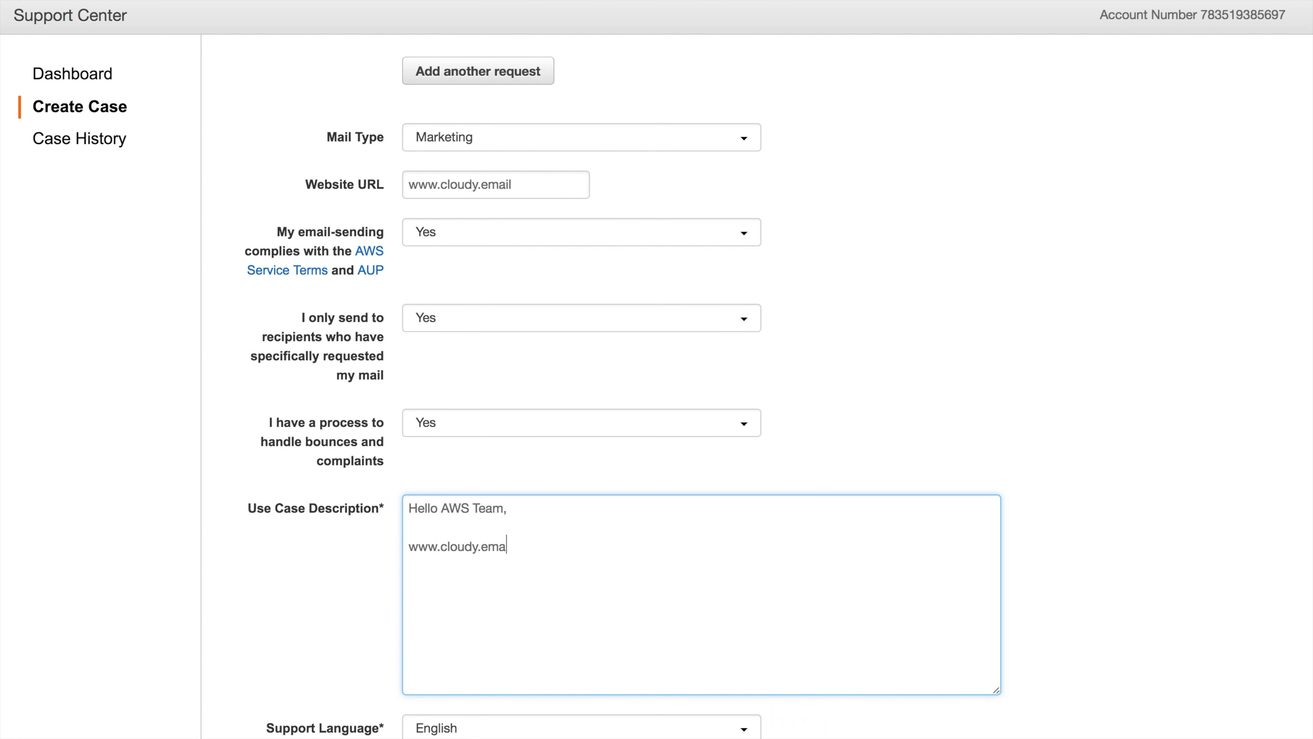
{"action": "type", "text": "il is a n email marketing software."}
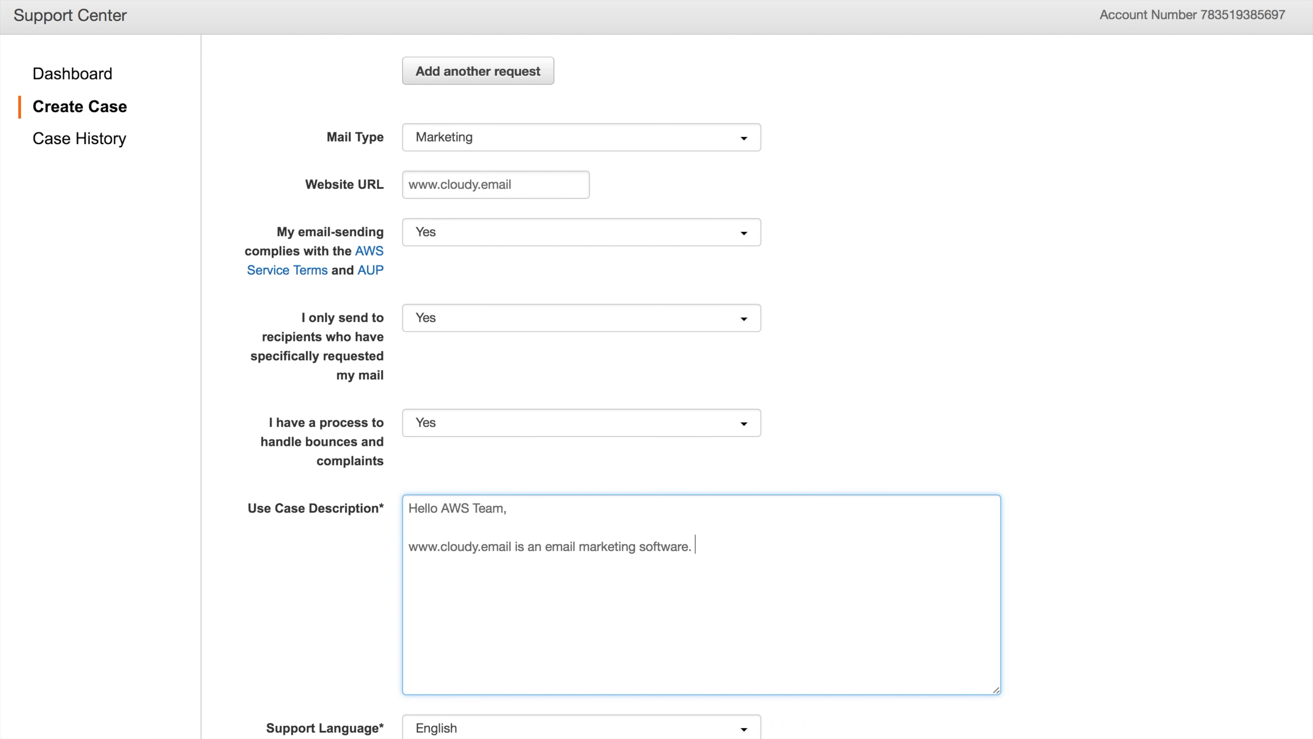
{"action": "type", "text": " We want to send weekly em"}
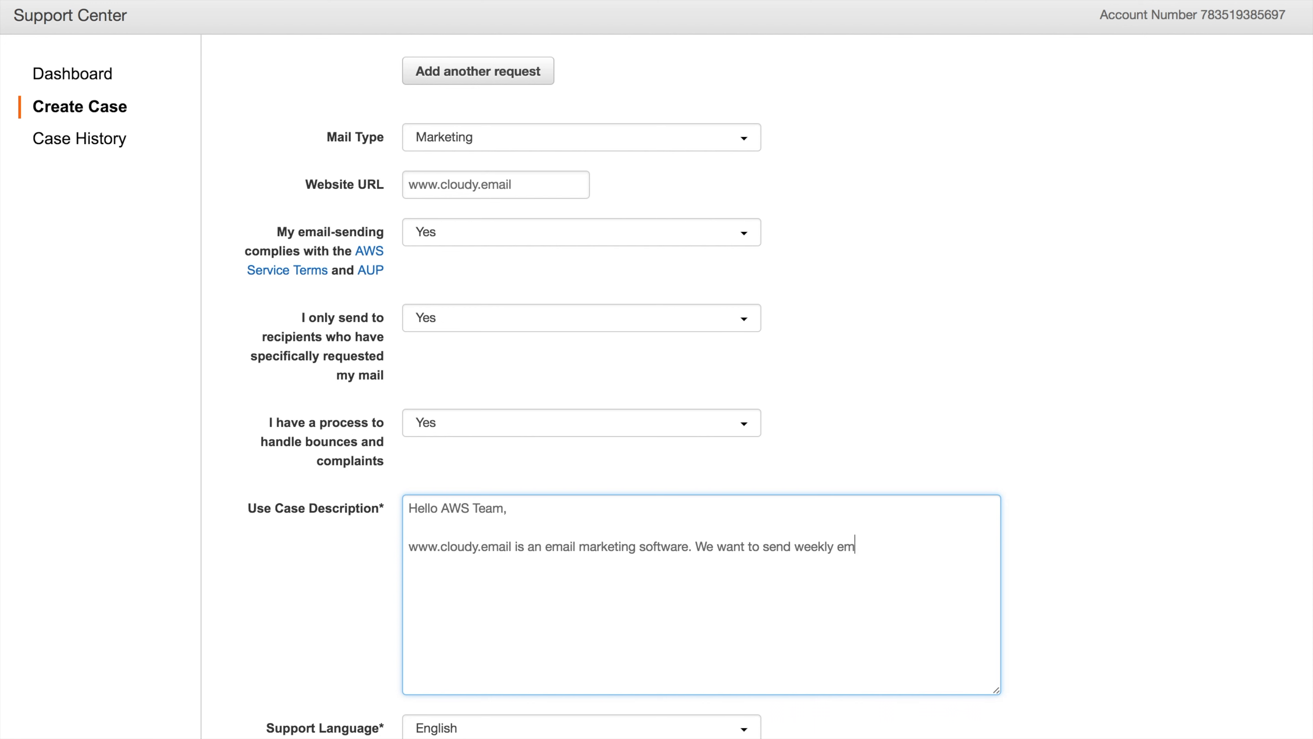
{"action": "type", "text": "ails to our 50.000 susbcribers."}
{"action": "key", "text": "Return"}
{"action": "key", "text": "Return"}
{"action": "key", "text": "BackSpace"}
{"action": "key", "text": "BackSpace"}
{"action": "key", "text": "BackSpace"}
{"action": "key", "text": "BackSpace"}
{"action": "key", "text": "BackSpace"}
{"action": "key", "text": "BackSpace"}
{"action": "key", "text": "BackSpace"}
{"action": "key", "text": "BackSpace"}
{"action": "key", "text": "BackSpace"}
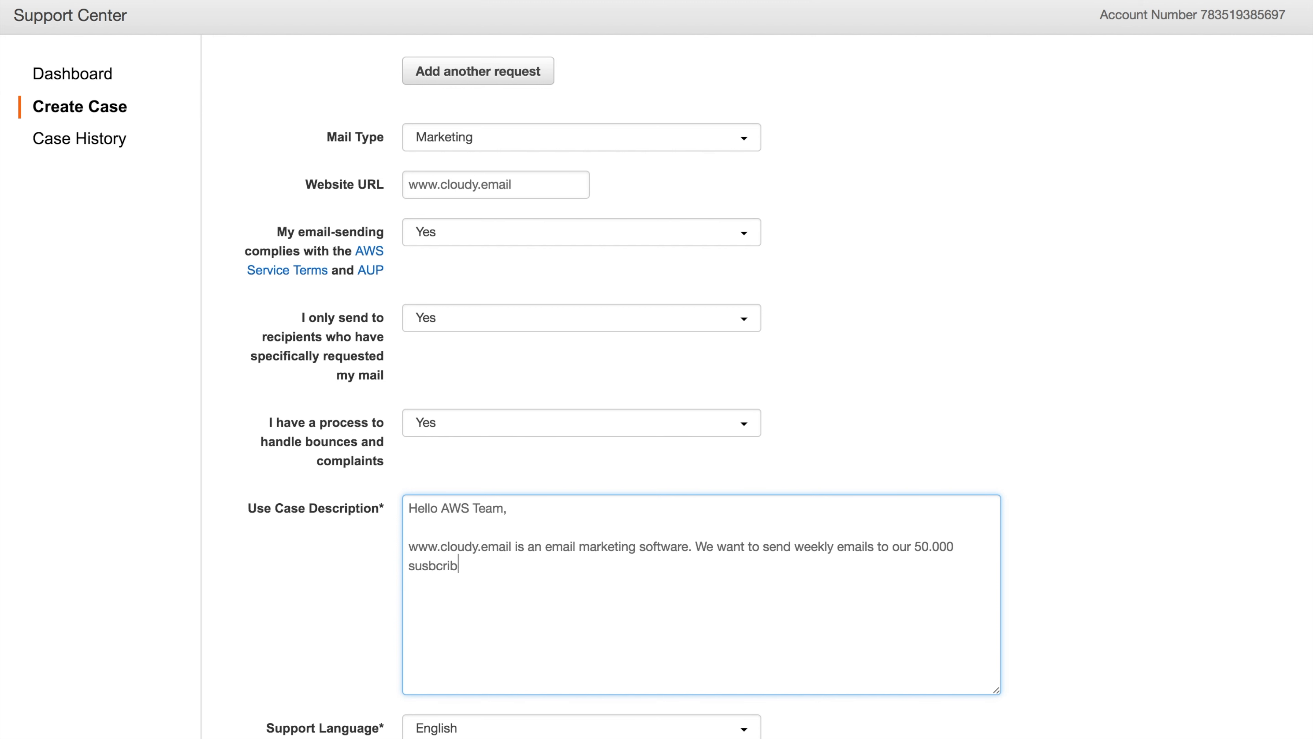
{"action": "key", "text": "BackSpace"}
{"action": "type", "text": "bscribes"}
{"action": "key", "text": "BackSpace"}
{"action": "type", "text": "rs. Let us kno"}
{"action": "key", "text": "BackSpace"}
{"action": "key", "text": "BackSpace"}
{"action": "key", "text": "BackSpace"}
{"action": "key", "text": "BackSpace"}
{"action": "key", "text": "BackSpace"}
{"action": "key", "text": "BackSpace"}
{"action": "key", "text": "BackSpace"}
{"action": "key", "text": "BackSpace"}
{"action": "key", "text": "BackSpace"}
{"action": "key", "text": "BackSpace"}
{"action": "type", "text": "Thank you."}
Move the 'We want' sentence to its own line and select Web as the contact method
{"action": "scroll", "coordinate": [780, 624], "scroll_direction": "down", "scroll_amount": 3}
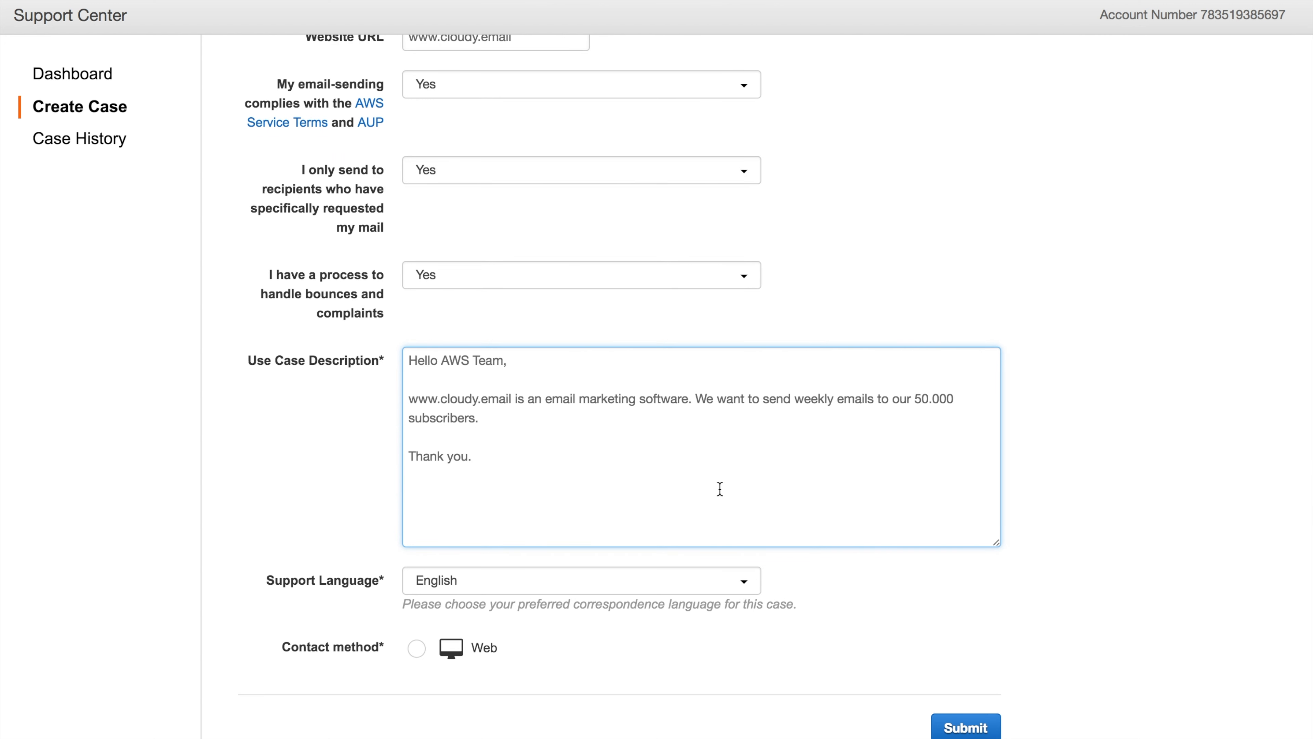
{"action": "left_click", "coordinate": [695, 399]}
{"action": "key", "text": "Return"}
{"action": "key", "text": "Return"}
{"action": "left_click", "coordinate": [417, 649]}
Submit the SES sending-limit case and return to the AWS console home page
{"action": "left_click", "coordinate": [969, 726]}
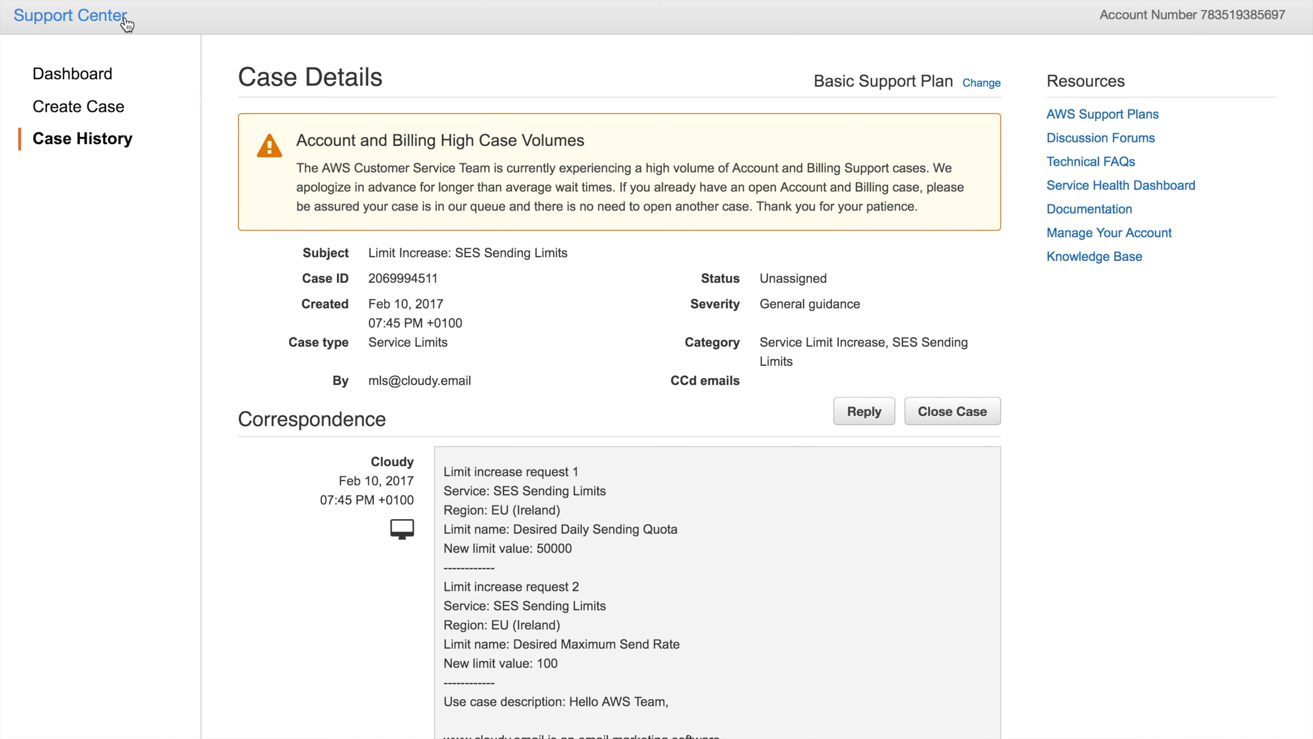
{"action": "left_click", "coordinate": [43, 1]}
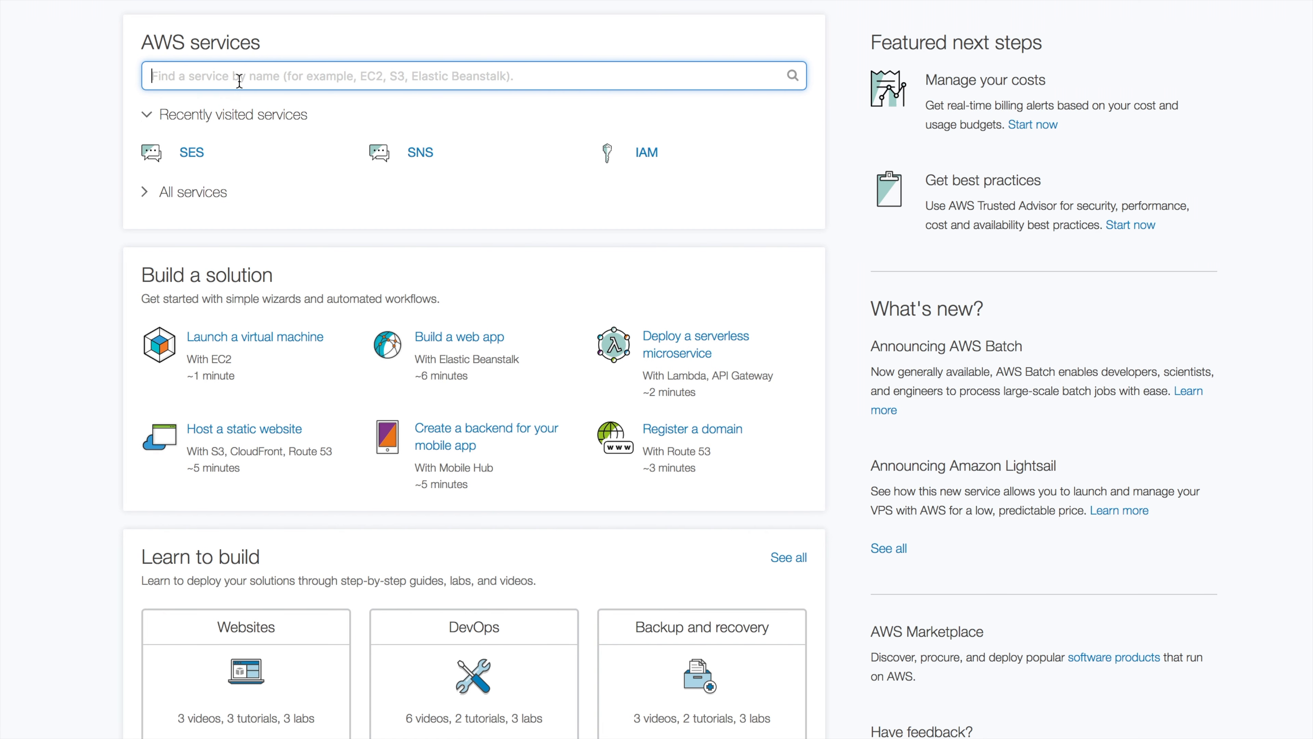
Search the console services for iam and open the IAM dashboard
{"action": "type", "text": "sns"}
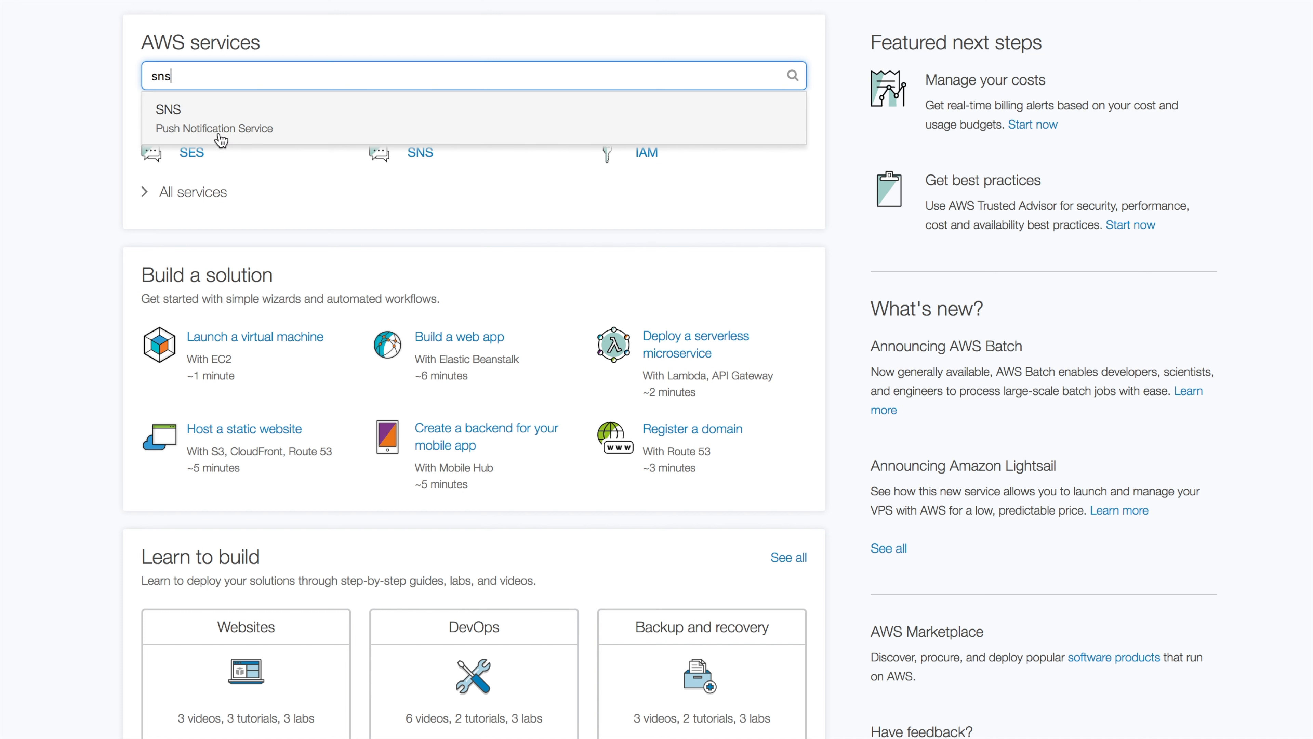
{"action": "left_click", "coordinate": [77, 128]}
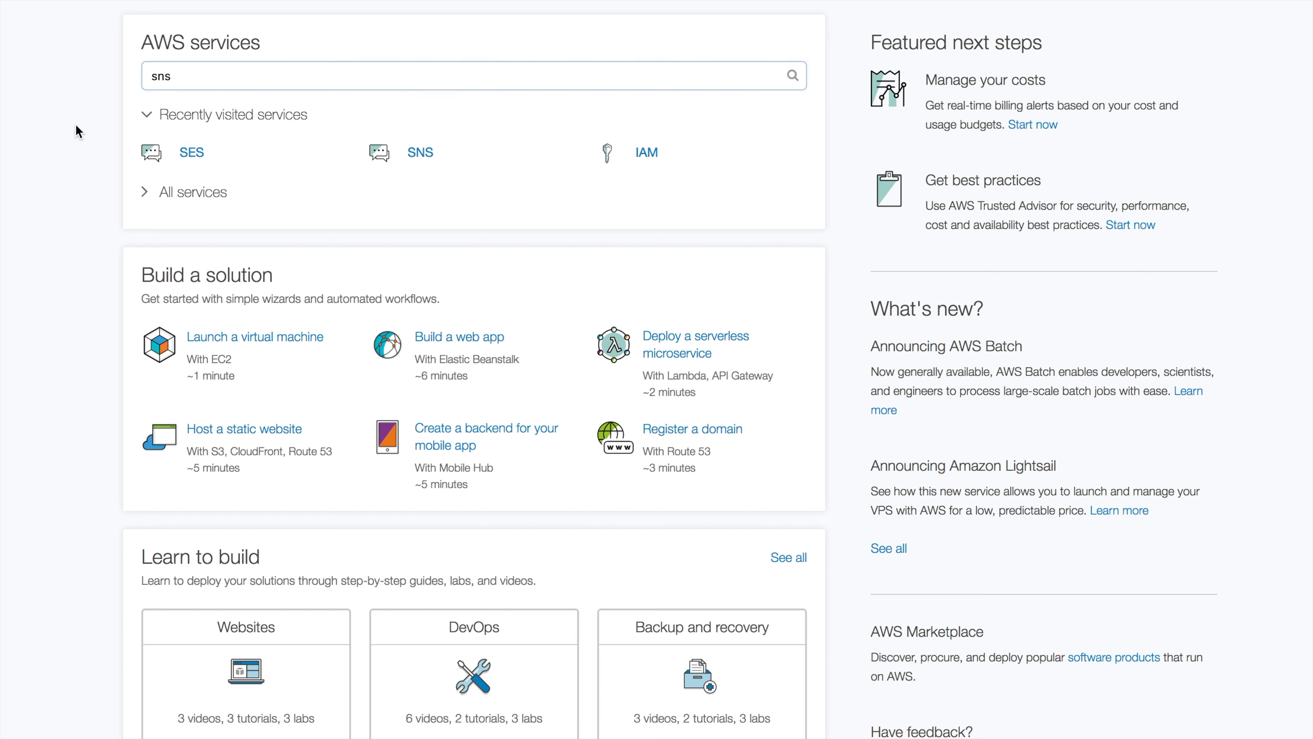
{"action": "left_click", "coordinate": [190, 74]}
{"action": "double_click", "coordinate": [190, 75]}
{"action": "type", "text": "i"}
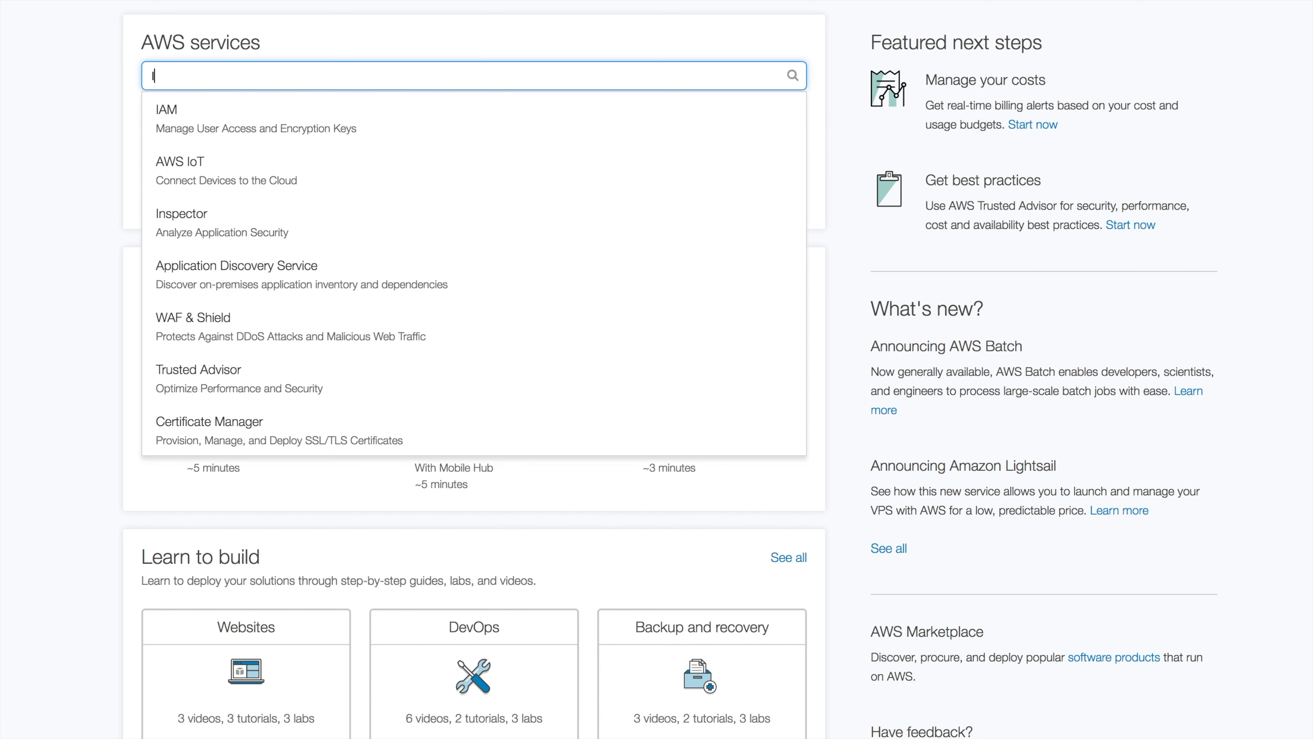
{"action": "type", "text": "am"}
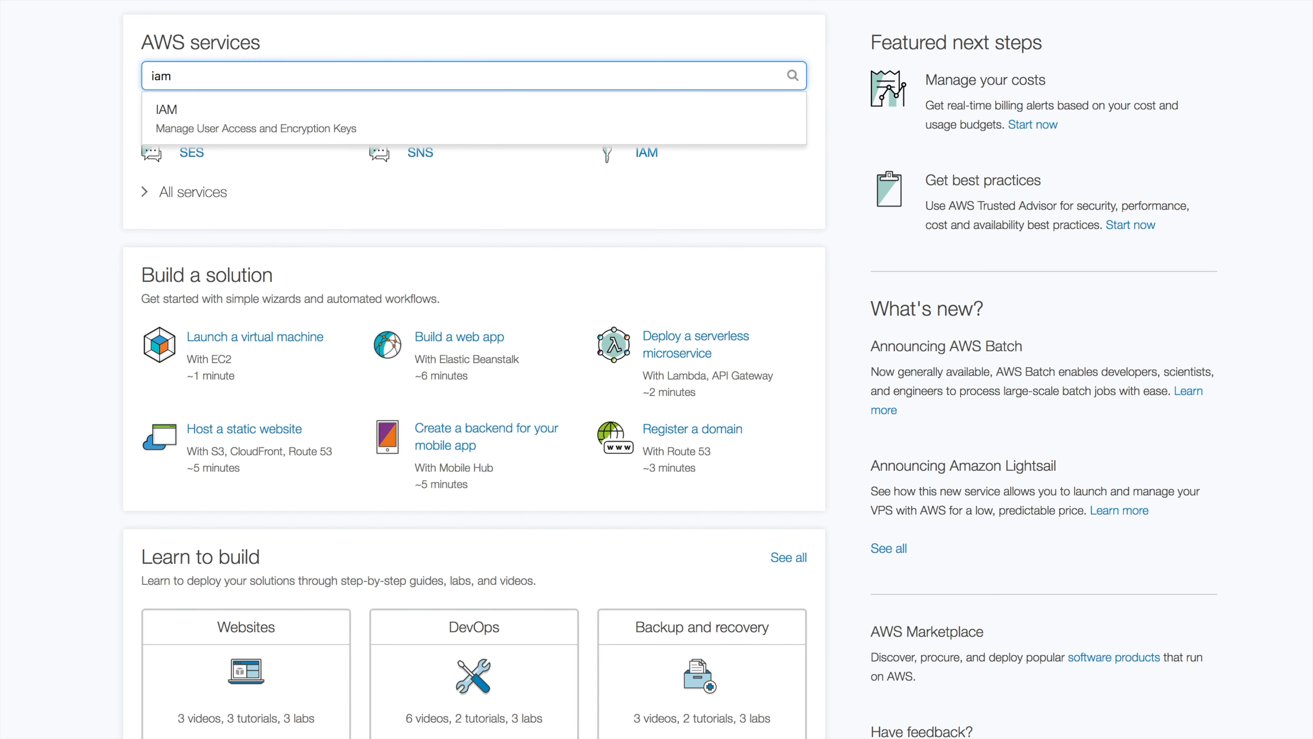
{"action": "left_click", "coordinate": [182, 118]}
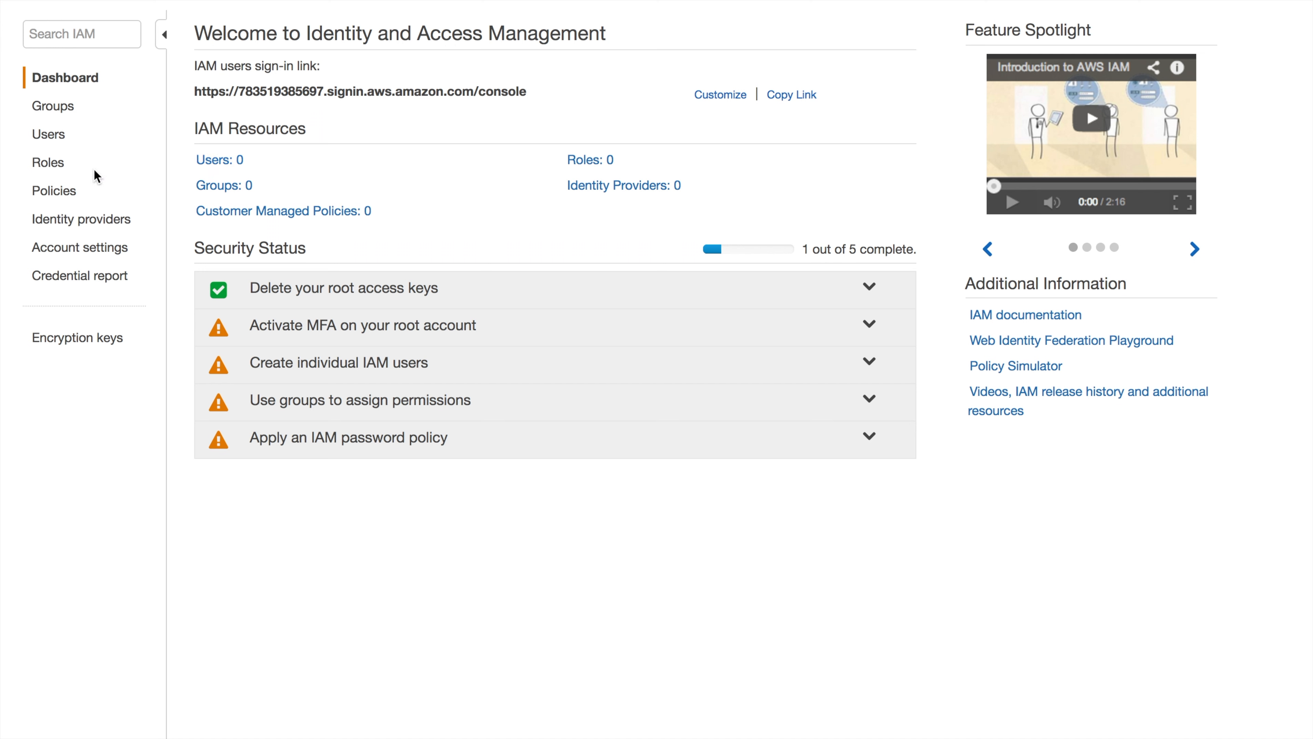
Start a custom Create Your Own Policy named cloudy
{"action": "left_click", "coordinate": [52, 194]}
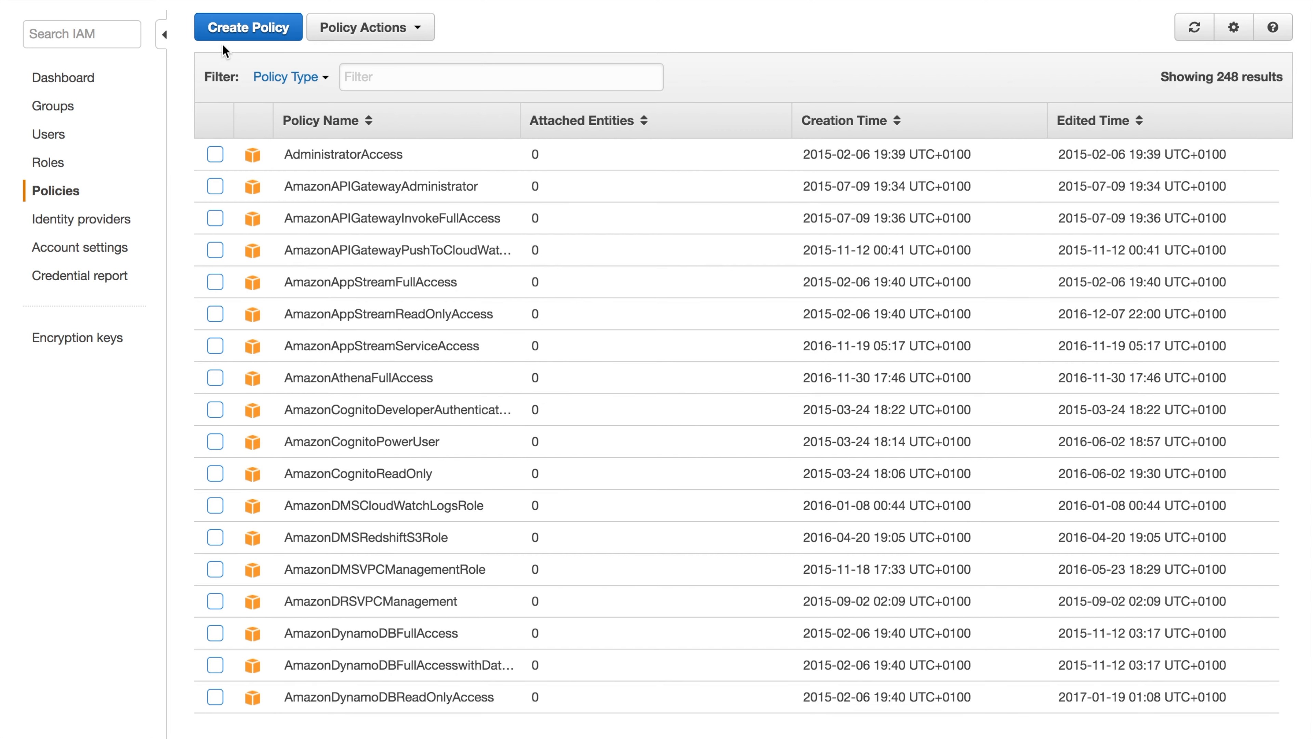
{"action": "left_click", "coordinate": [239, 30]}
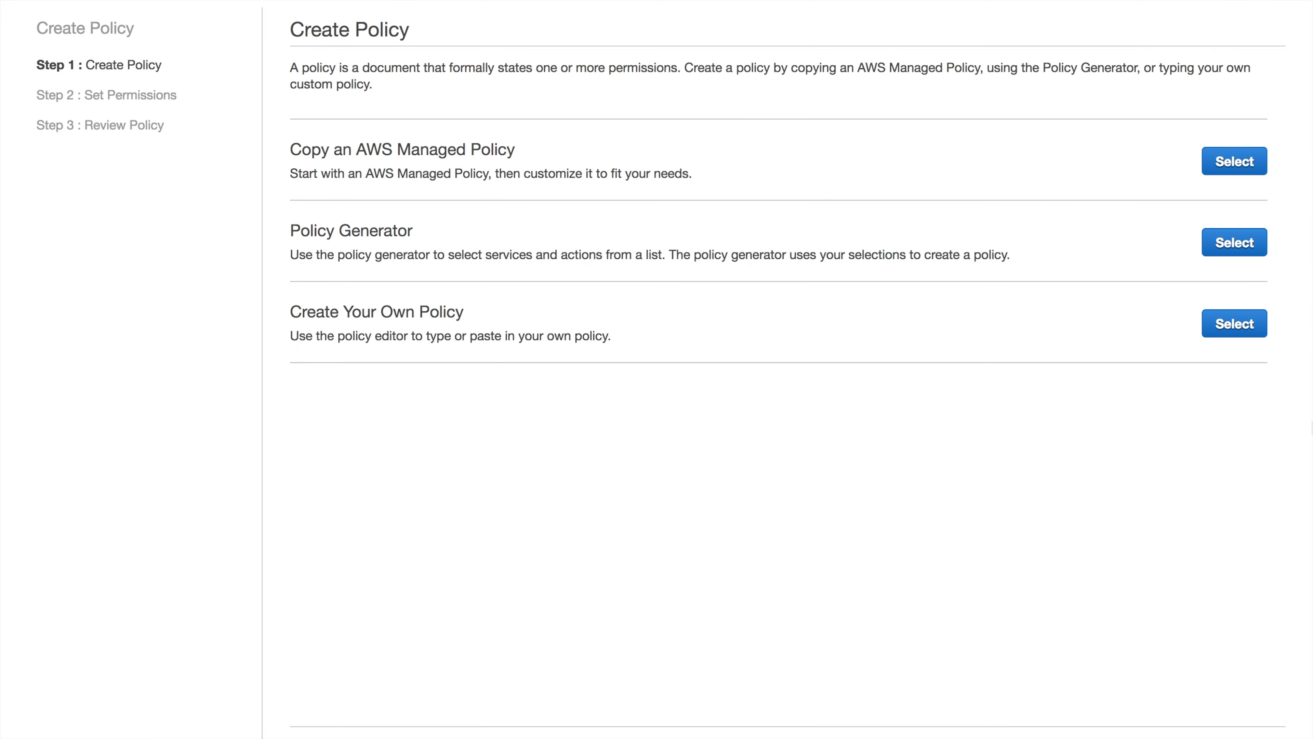
{"action": "left_click", "coordinate": [1240, 327]}
{"action": "left_click", "coordinate": [528, 140]}
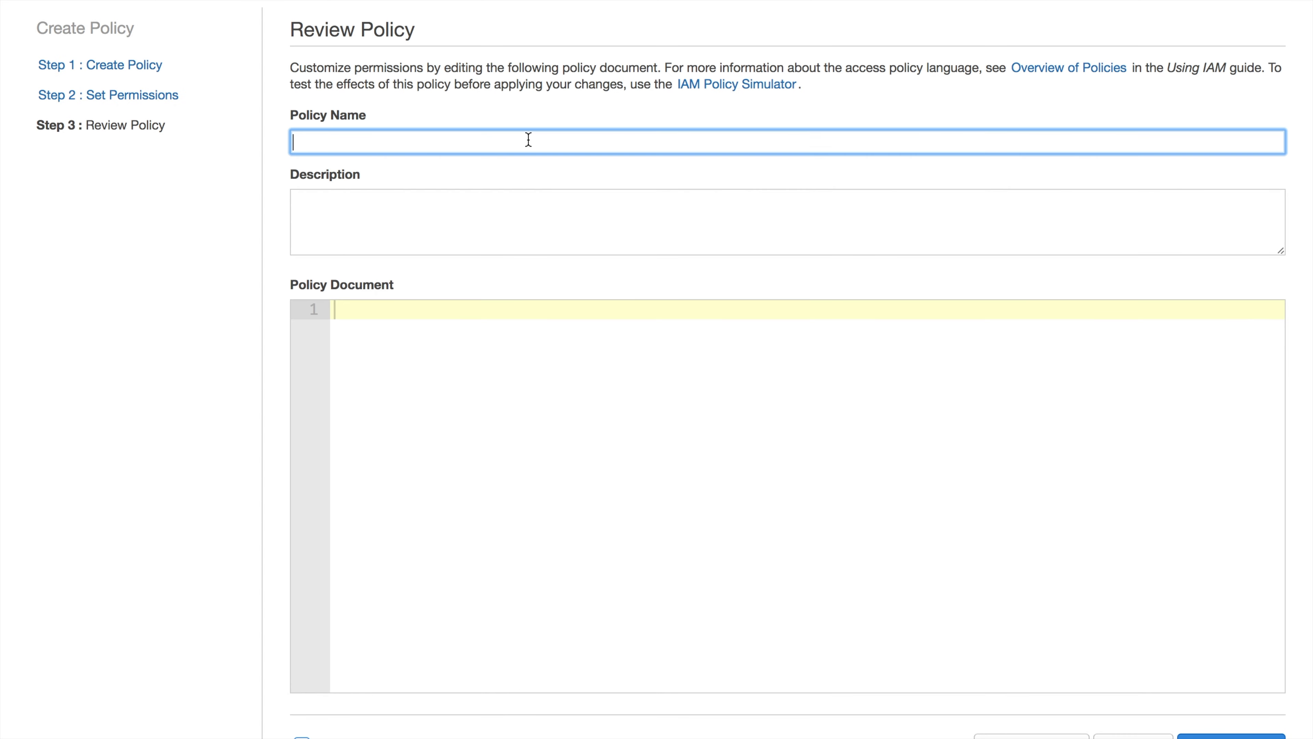
{"action": "type", "text": "cloudy"}
{"action": "key", "text": "Tab"}
{"action": "key", "text": "Tab"}
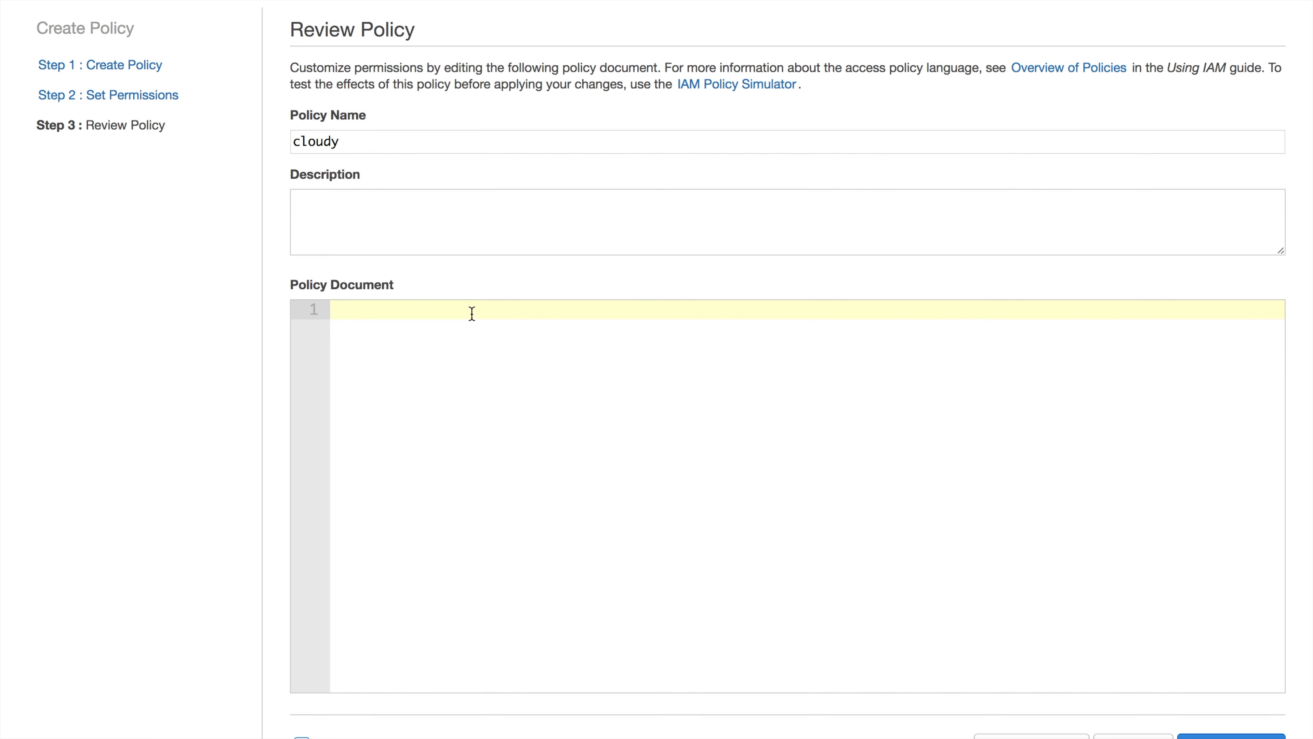
Paste the SES/SNS policy JSON from the to-do note and create the cloudy policy
{"action": "key", "text": "super+Tab"}
{"action": "key", "text": "super+Tab"}
{"action": "key", "text": "super+Tab"}
{"action": "key", "text": "super+Tab"}
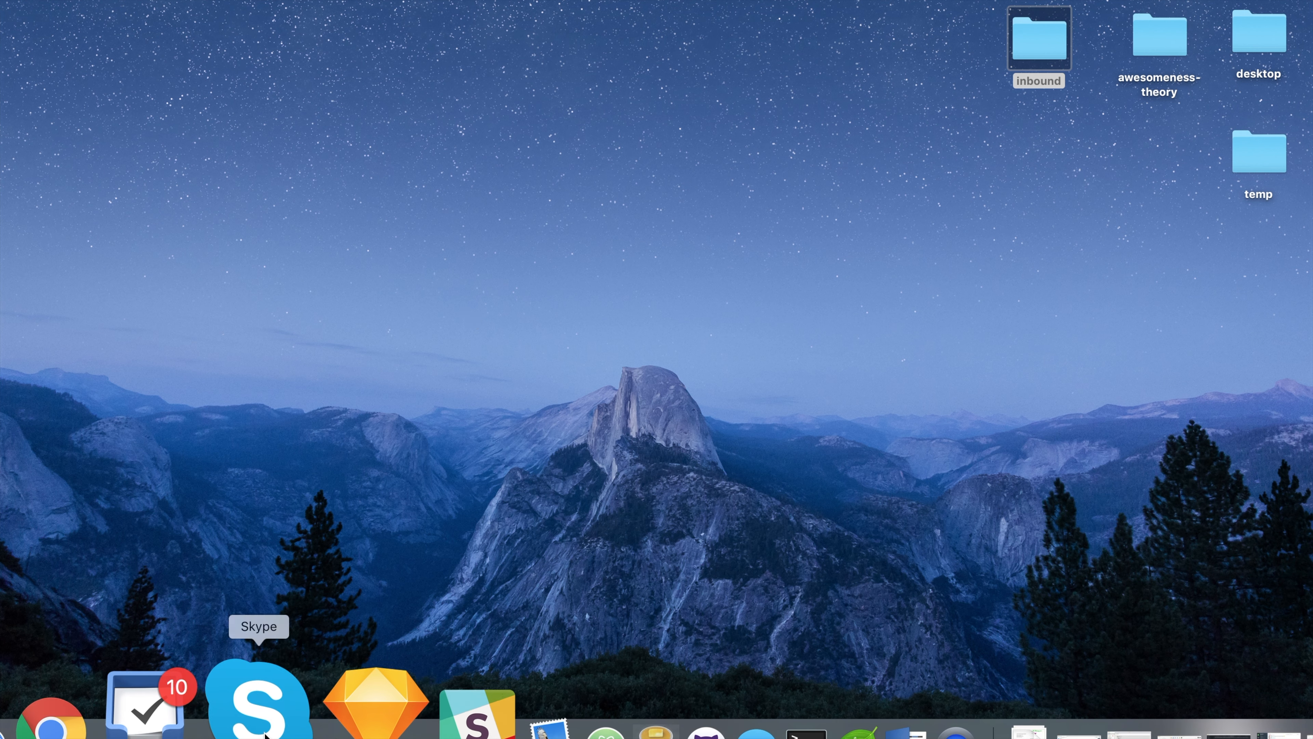
{"action": "left_click", "coordinate": [223, 727]}
{"action": "left_click_drag", "start_coordinate": [211, 266], "coordinate": [170, 82]}
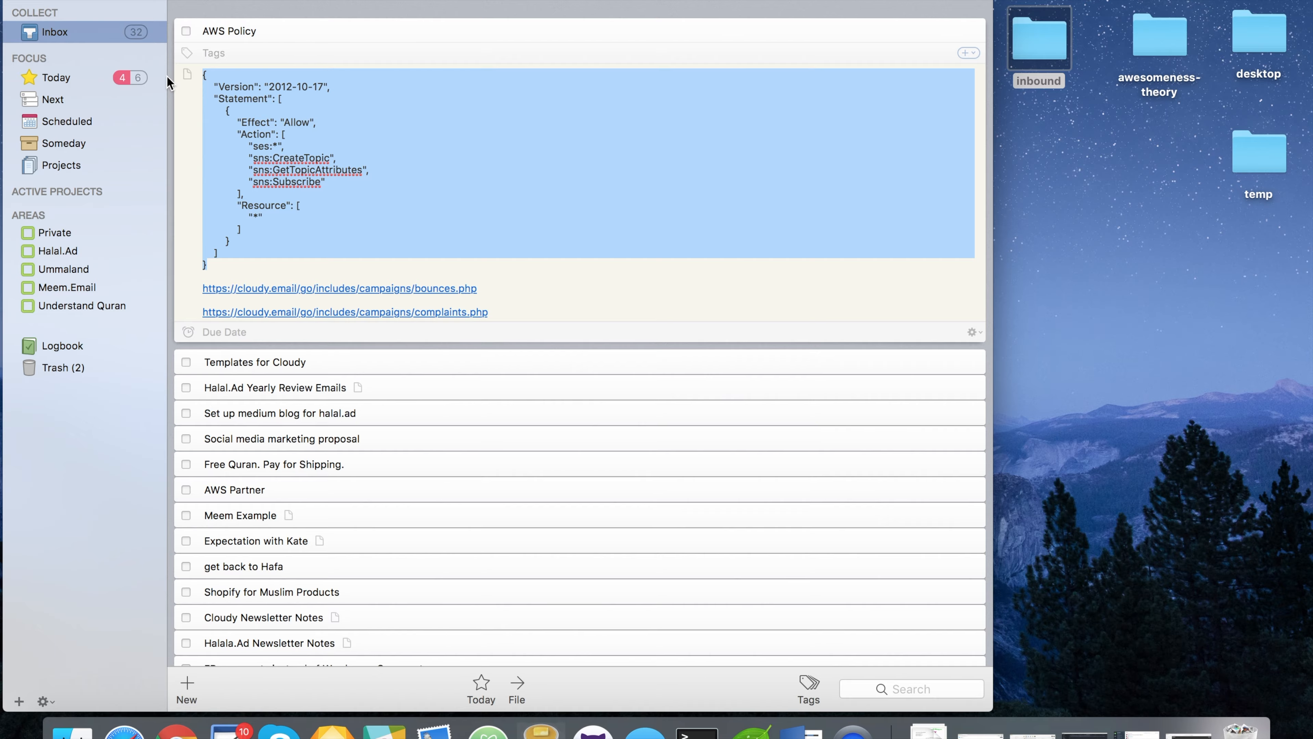
{"action": "key", "text": "super+c"}
{"action": "key", "text": "super+Tab"}
{"action": "key", "text": "super+v"}
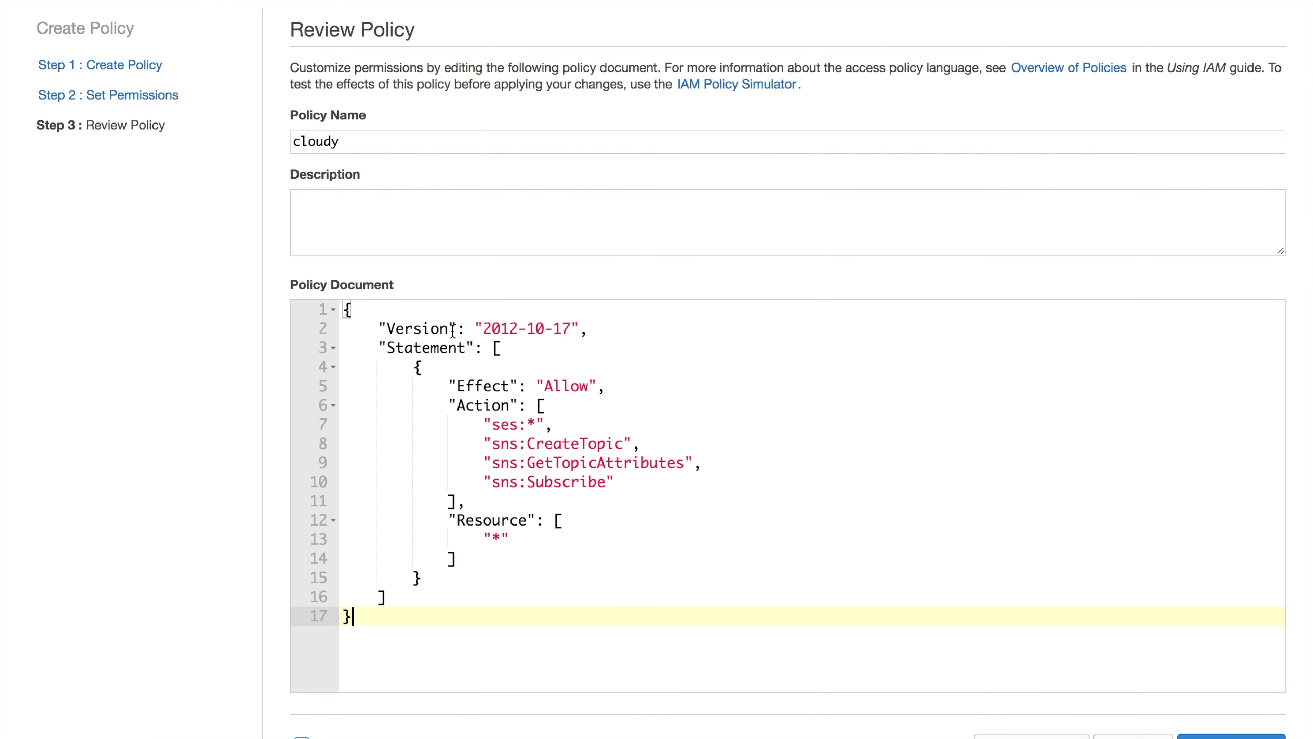
{"action": "left_click", "coordinate": [1230, 735]}
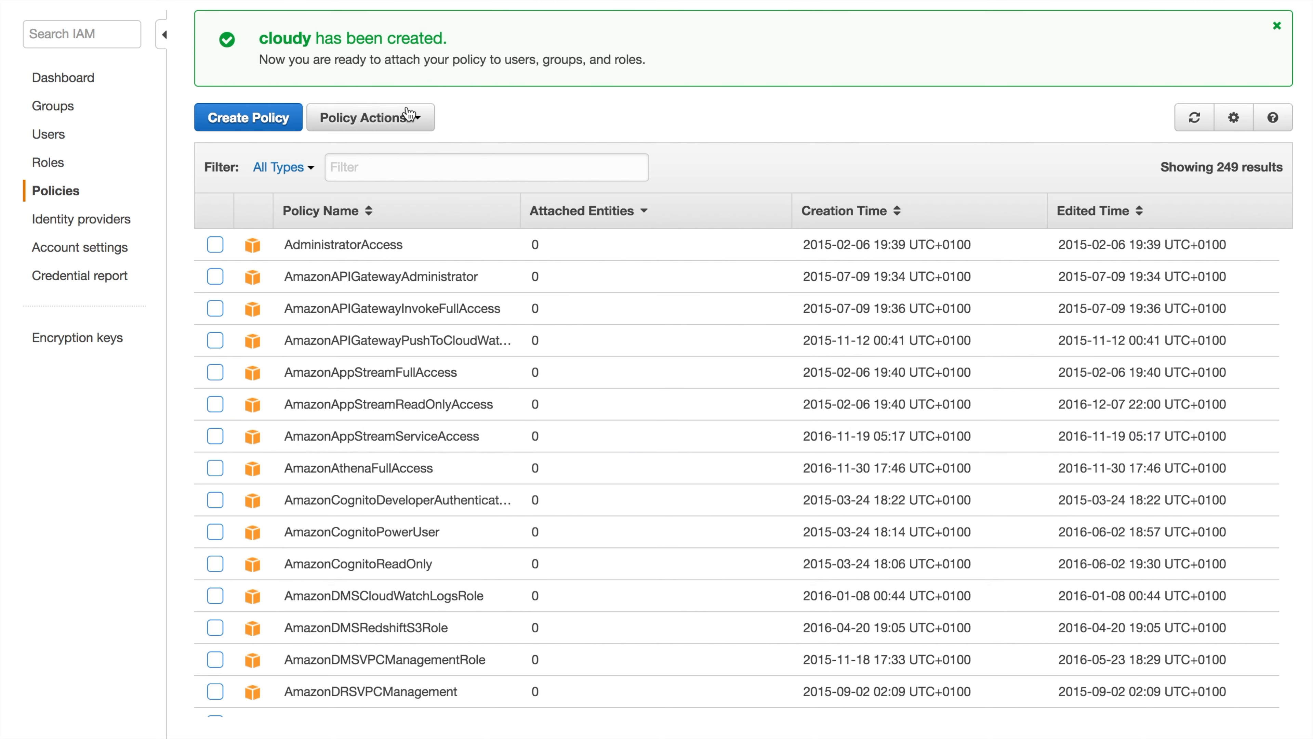
{"action": "left_click", "coordinate": [54, 139]}
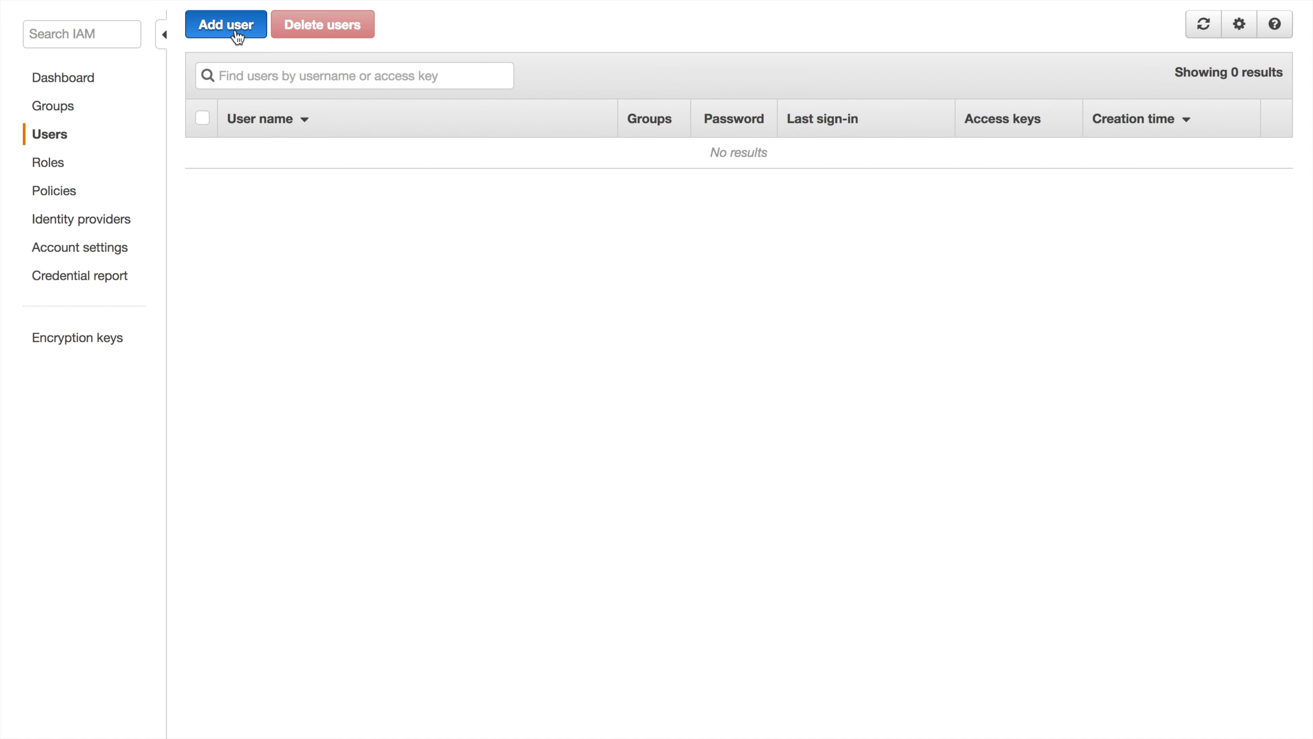
Add a new user named cloudy with programmatic access
{"action": "left_click", "coordinate": [235, 29]}
{"action": "left_click", "coordinate": [368, 198]}
{"action": "type", "text": "c"}
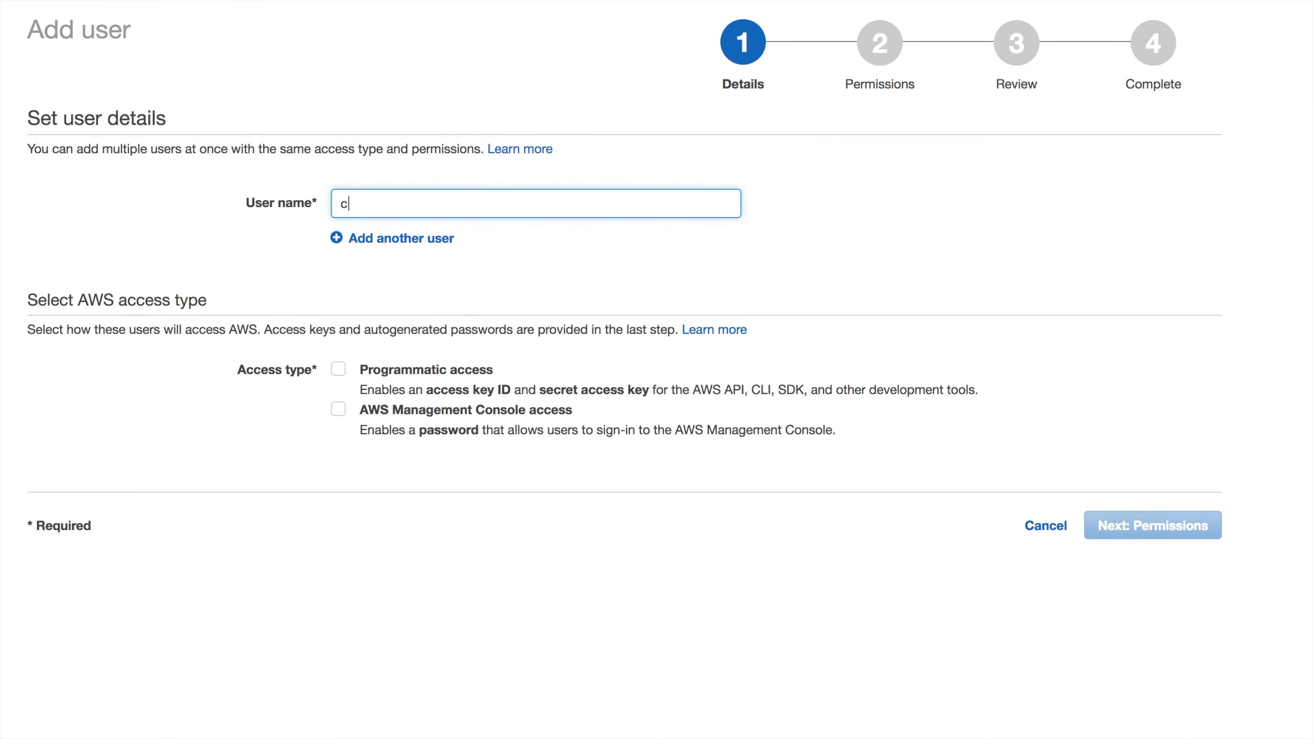
{"action": "type", "text": "loudy"}
{"action": "left_click", "coordinate": [340, 369]}
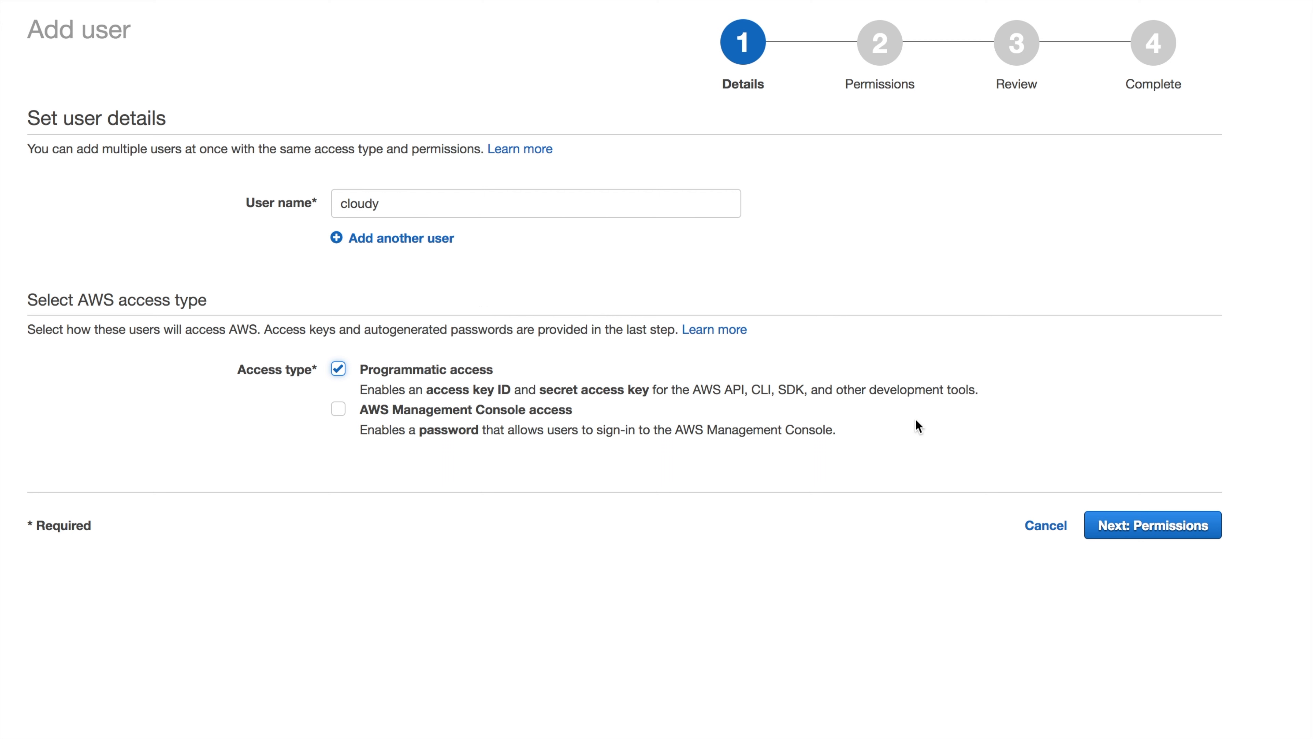
{"action": "left_click", "coordinate": [1163, 532]}
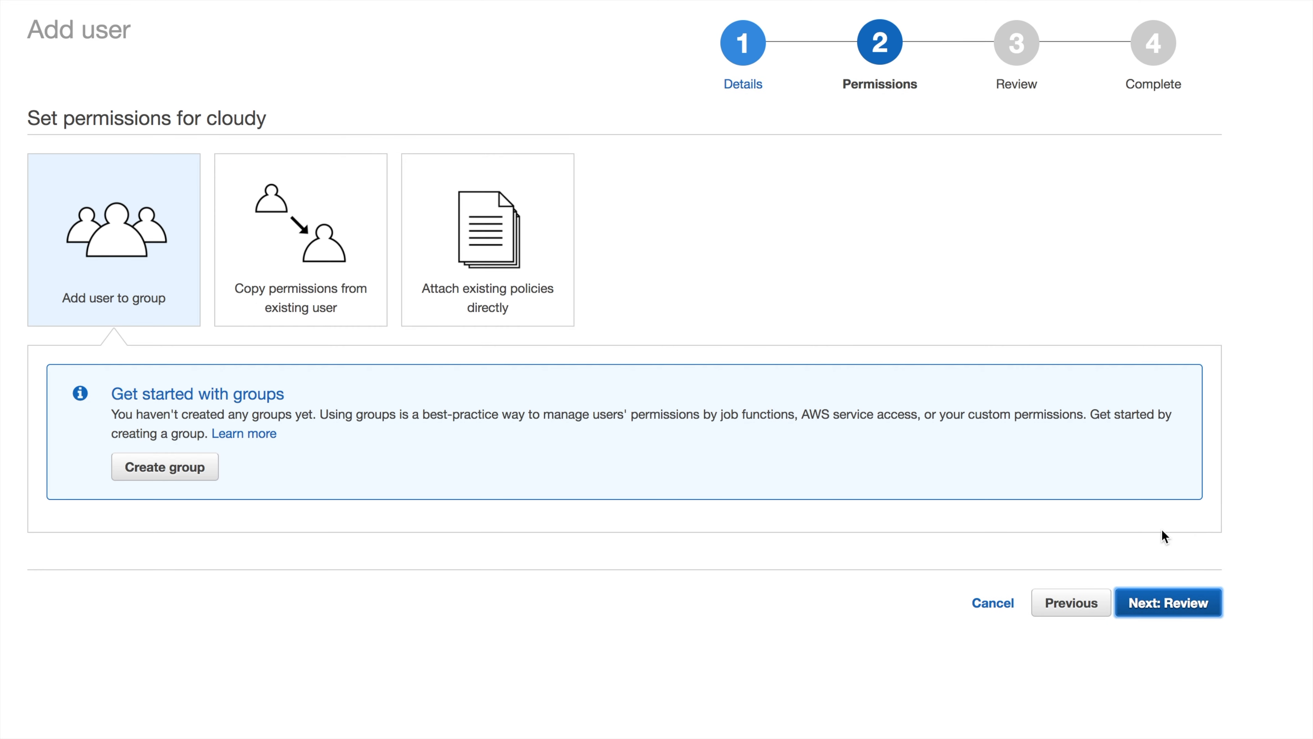
Attach the existing cloudy policy directly, review, and create the user
{"action": "left_click", "coordinate": [495, 252]}
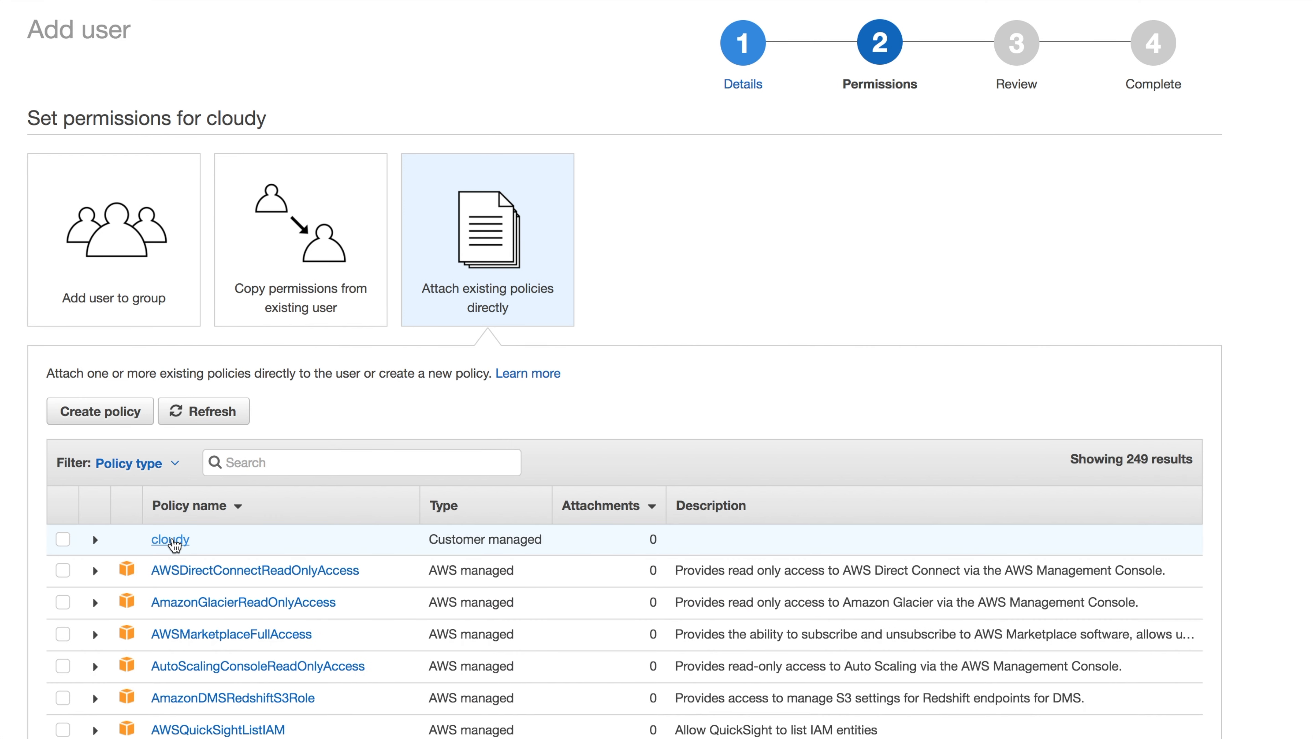
{"action": "left_click", "coordinate": [64, 541]}
{"action": "scroll", "coordinate": [1013, 478], "scroll_direction": "down", "scroll_amount": 3}
{"action": "scroll", "coordinate": [1013, 478], "scroll_direction": "down", "scroll_amount": 5}
{"action": "scroll", "coordinate": [1272, 528], "scroll_direction": "down", "scroll_amount": 3}
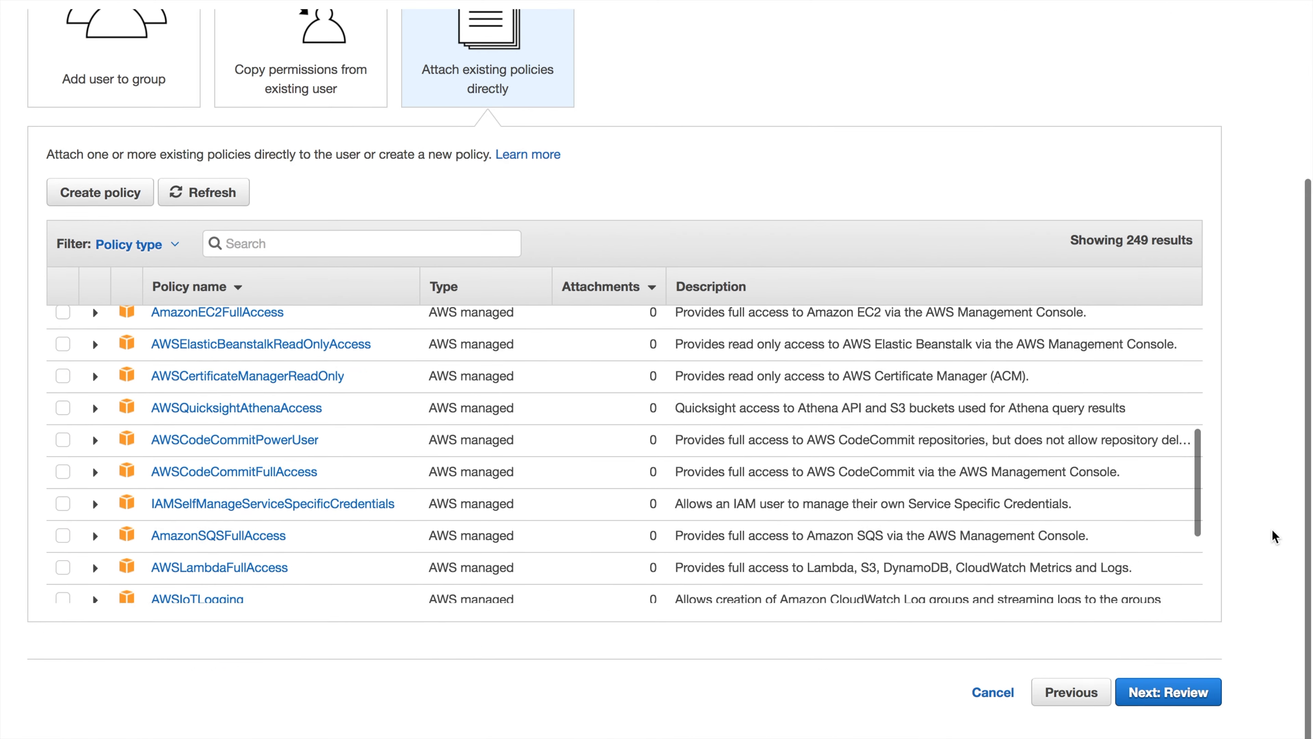
{"action": "left_click", "coordinate": [1173, 694]}
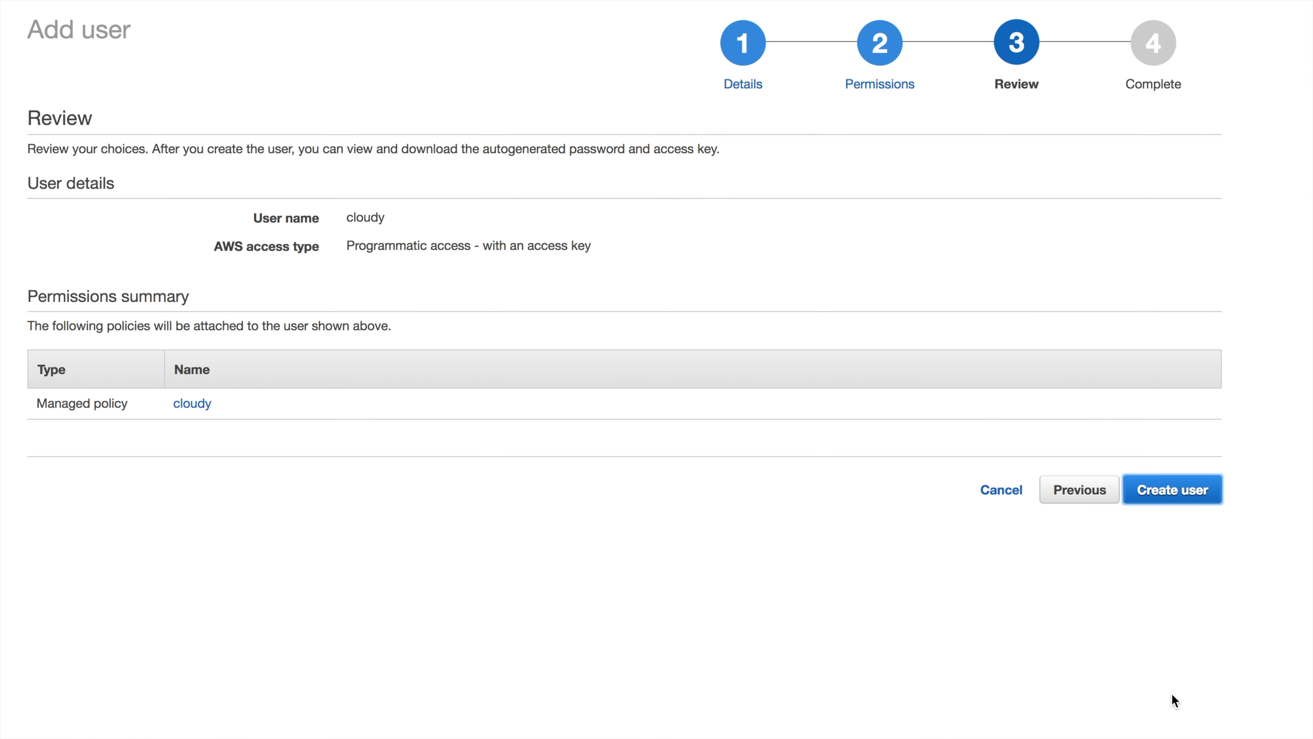
{"action": "left_click", "coordinate": [1155, 493]}
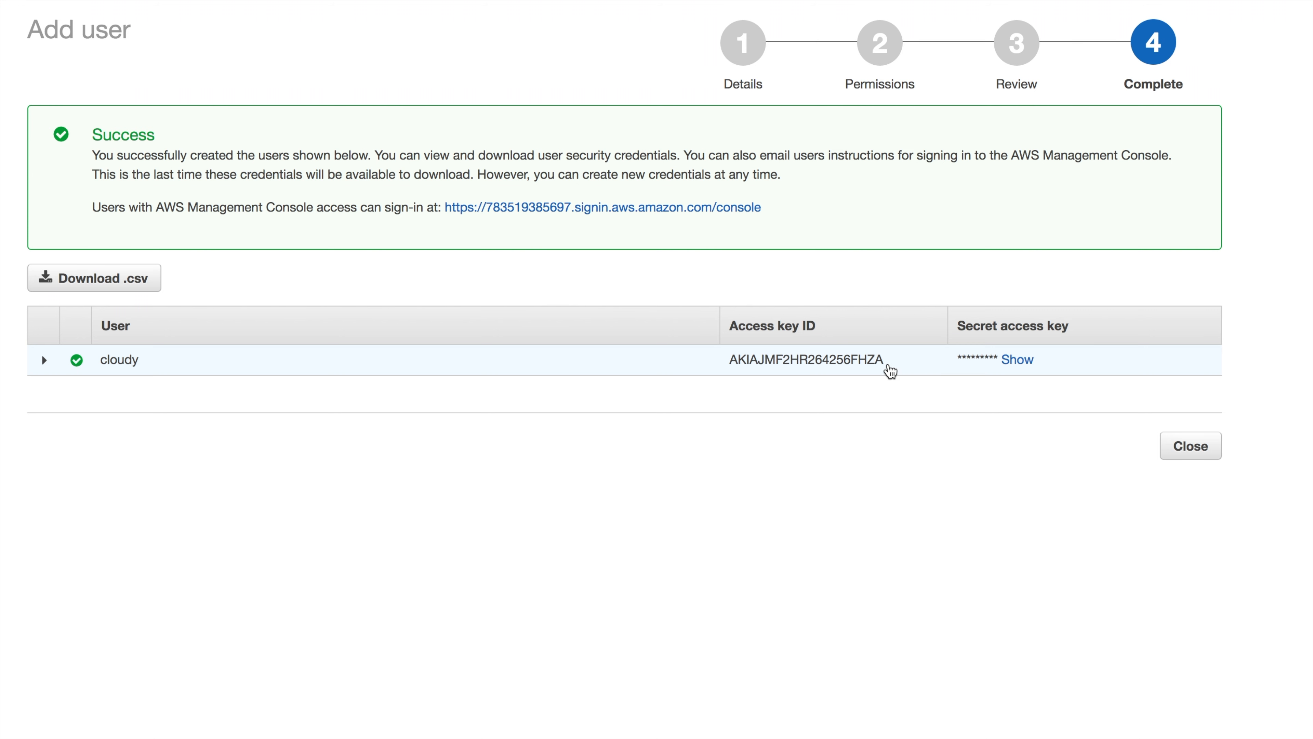
Copy the new user's access key ID into Cloudy's access key ID field
{"action": "mouse_move", "coordinate": [357, 1]}
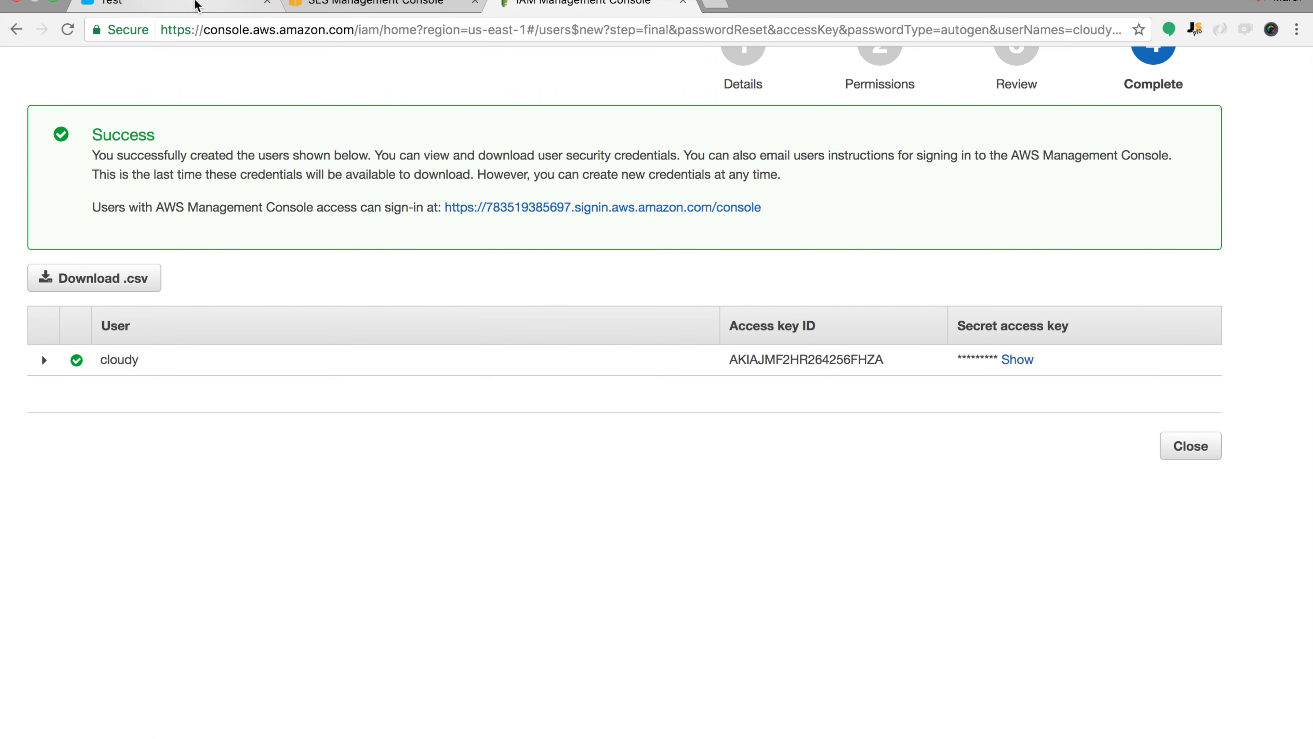
{"action": "left_click", "coordinate": [196, 6]}
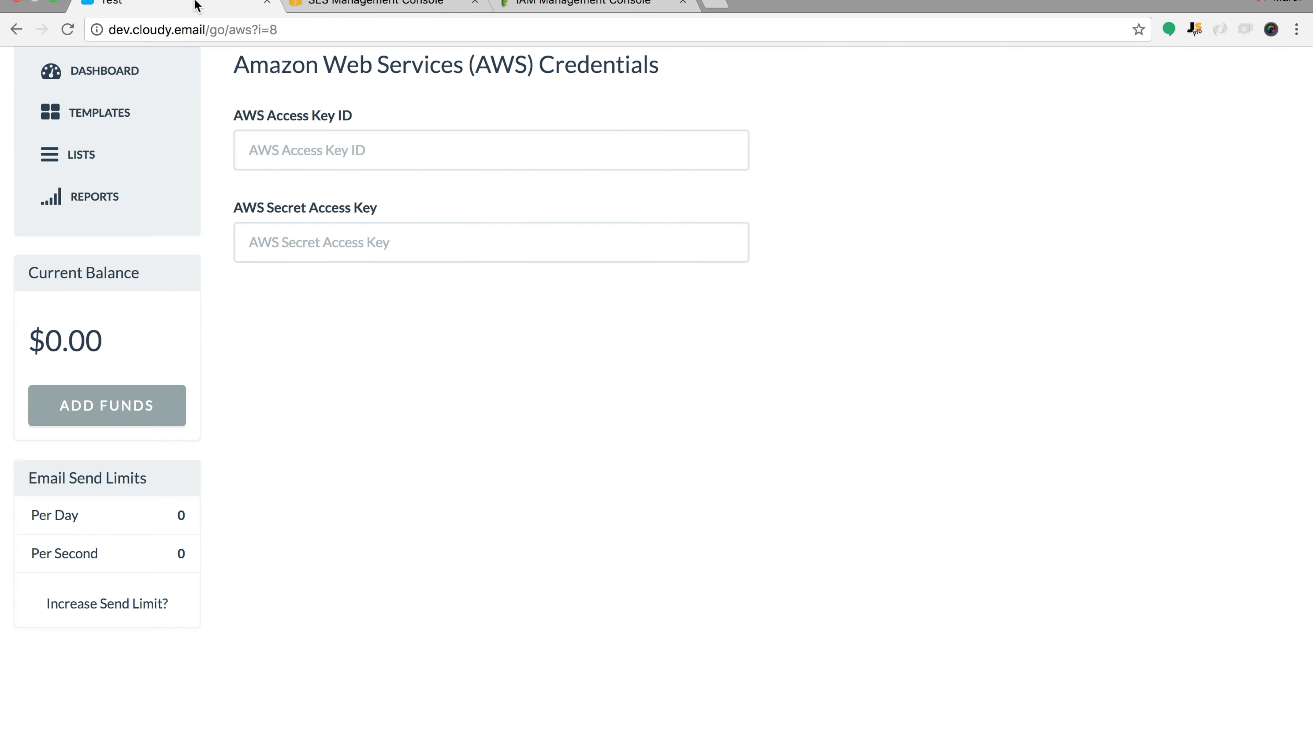
{"action": "left_click", "coordinate": [264, 149]}
{"action": "left_click", "coordinate": [295, 242]}
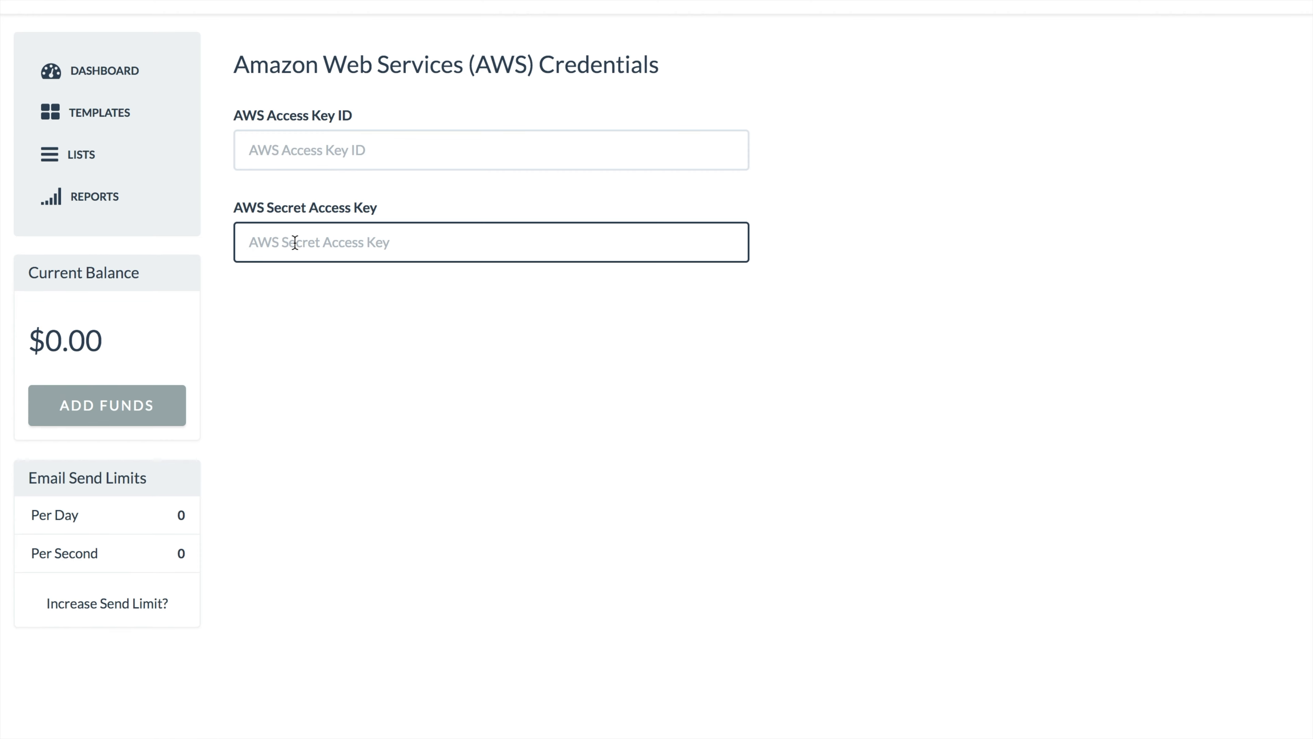
{"action": "mouse_move", "coordinate": [328, 1]}
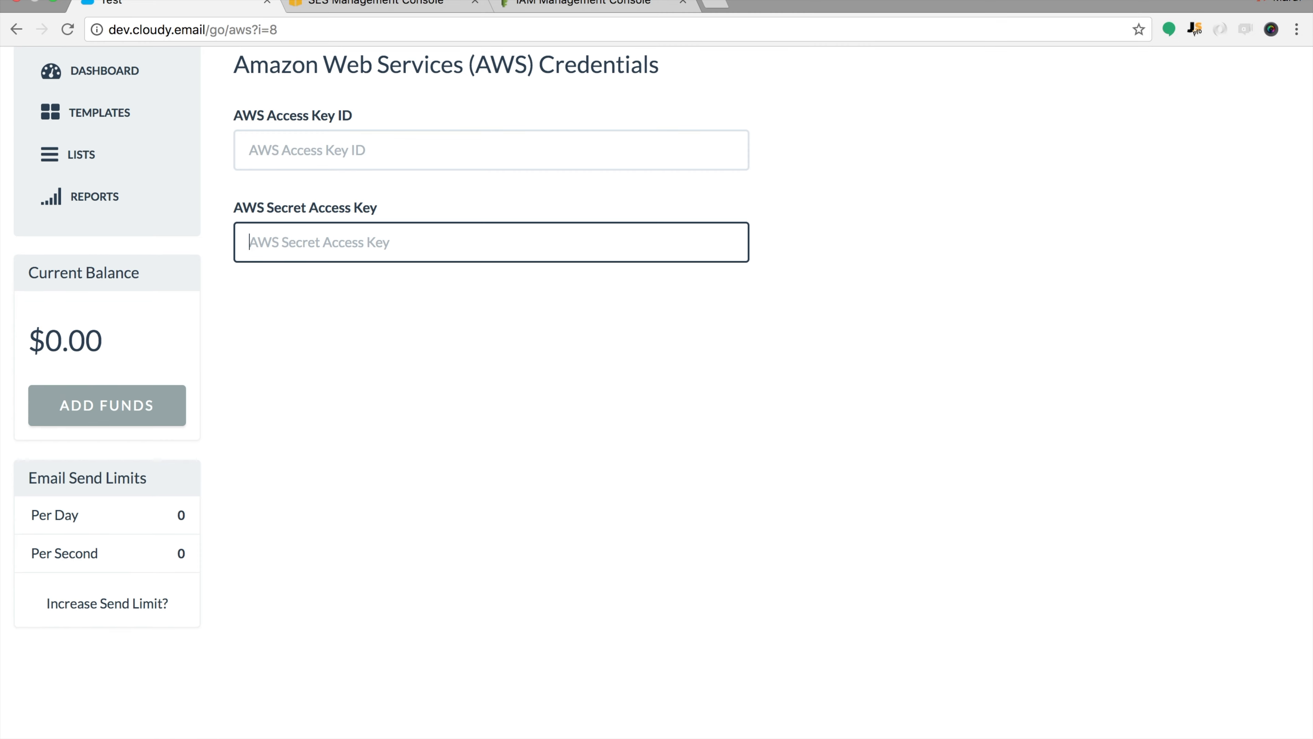
{"action": "left_click", "coordinate": [563, 11]}
{"action": "left_click_drag", "start_coordinate": [899, 364], "coordinate": [732, 370]}
{"action": "key", "text": "super+c"}
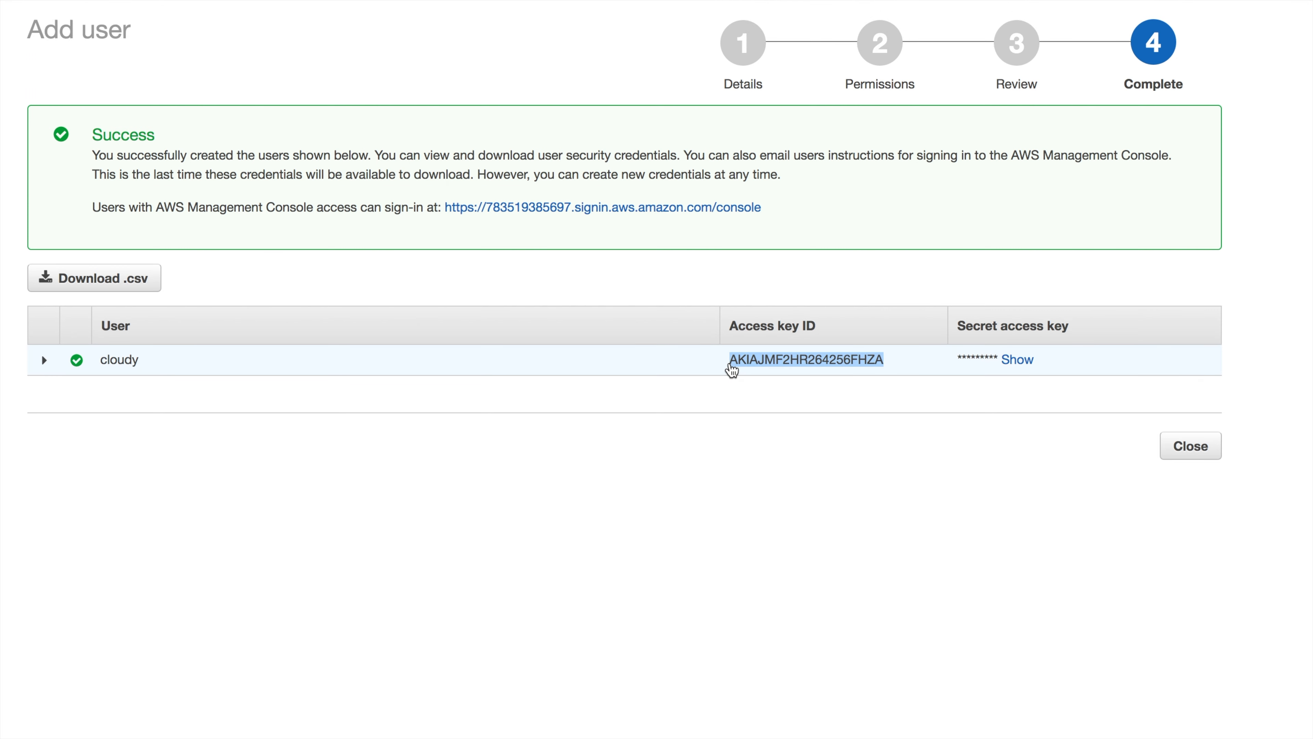
{"action": "left_click", "coordinate": [170, 4]}
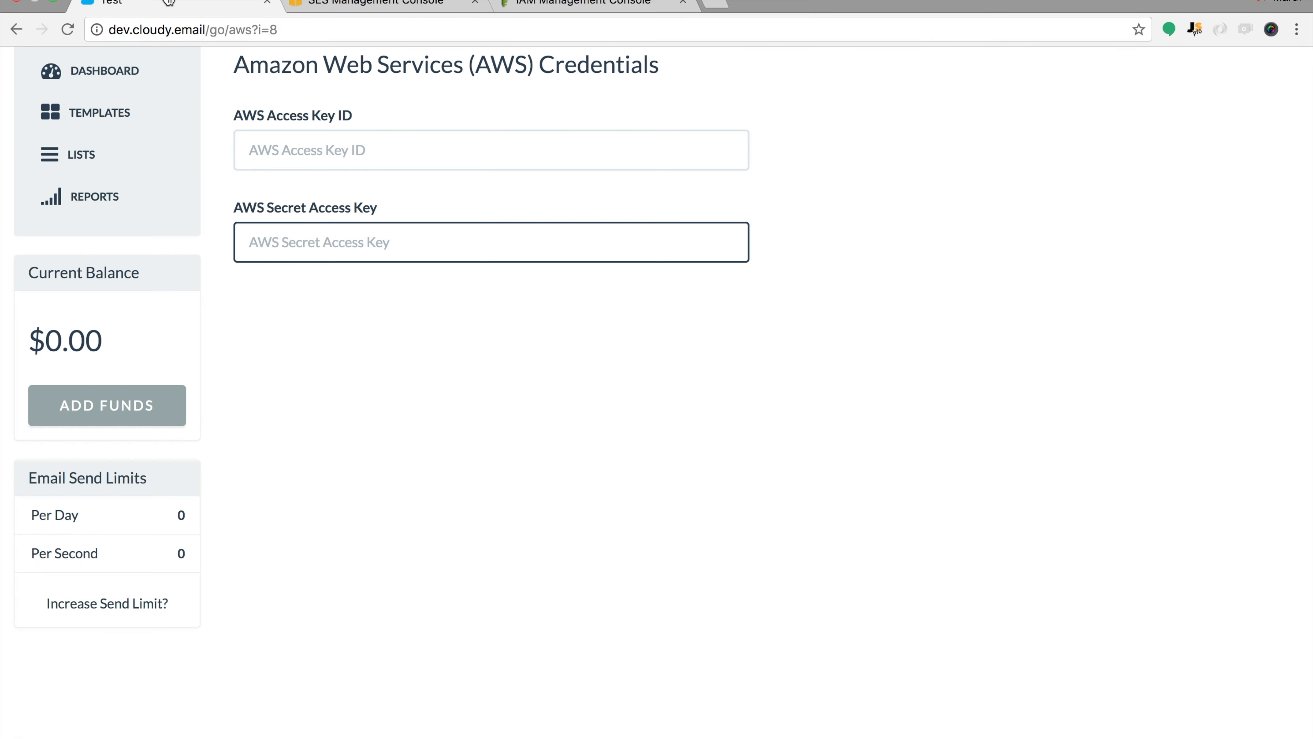
{"action": "left_click", "coordinate": [331, 143]}
{"action": "key", "text": "super+v"}
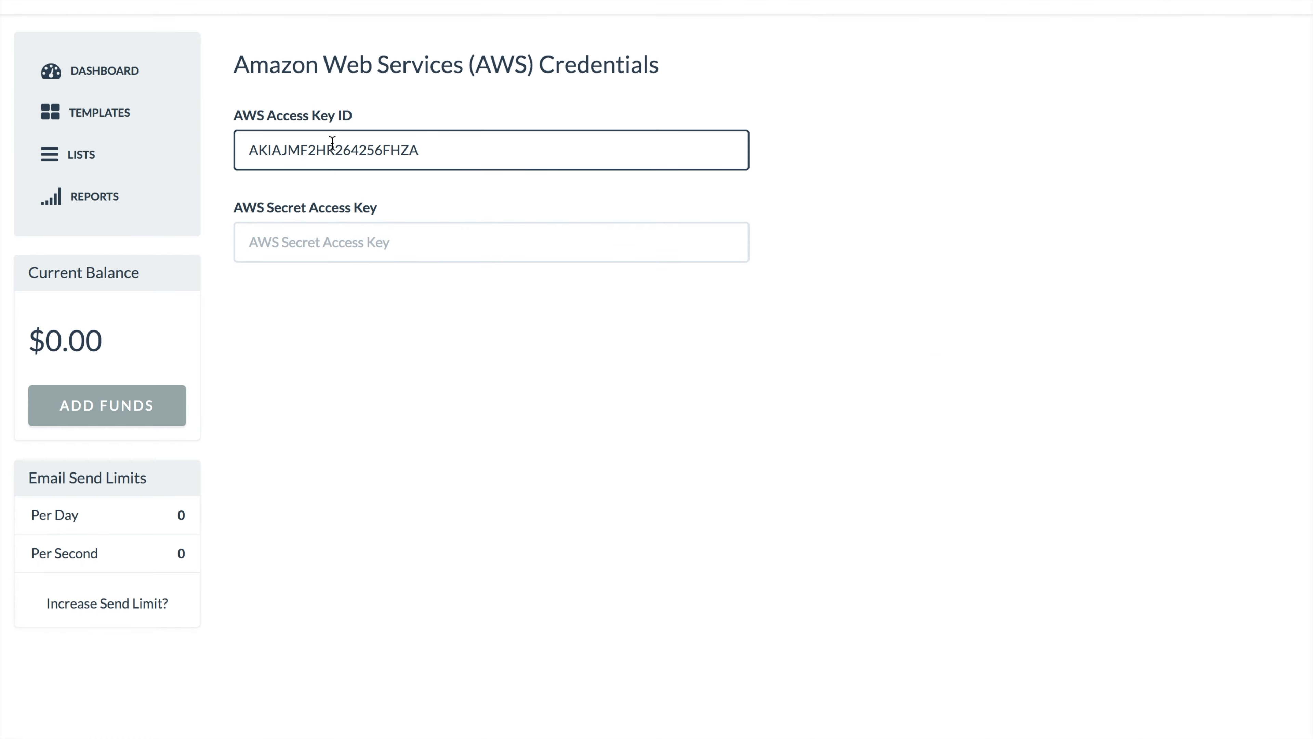
Reveal the secret access key and paste it into Cloudy's secret access key field
{"action": "key", "text": "super+Tab"}
{"action": "key", "text": "super+Tab"}
{"action": "left_click", "coordinate": [335, 5]}
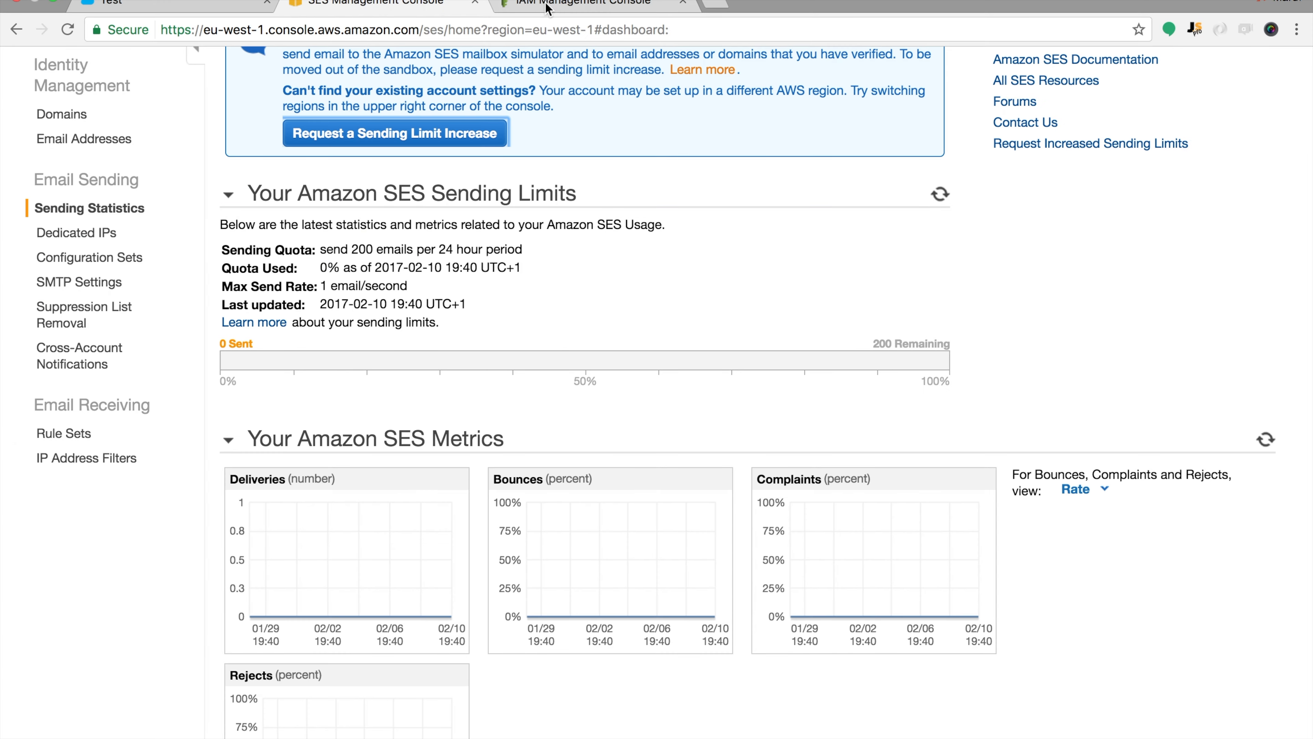
{"action": "left_click", "coordinate": [536, 11]}
{"action": "double_click", "coordinate": [1021, 369]}
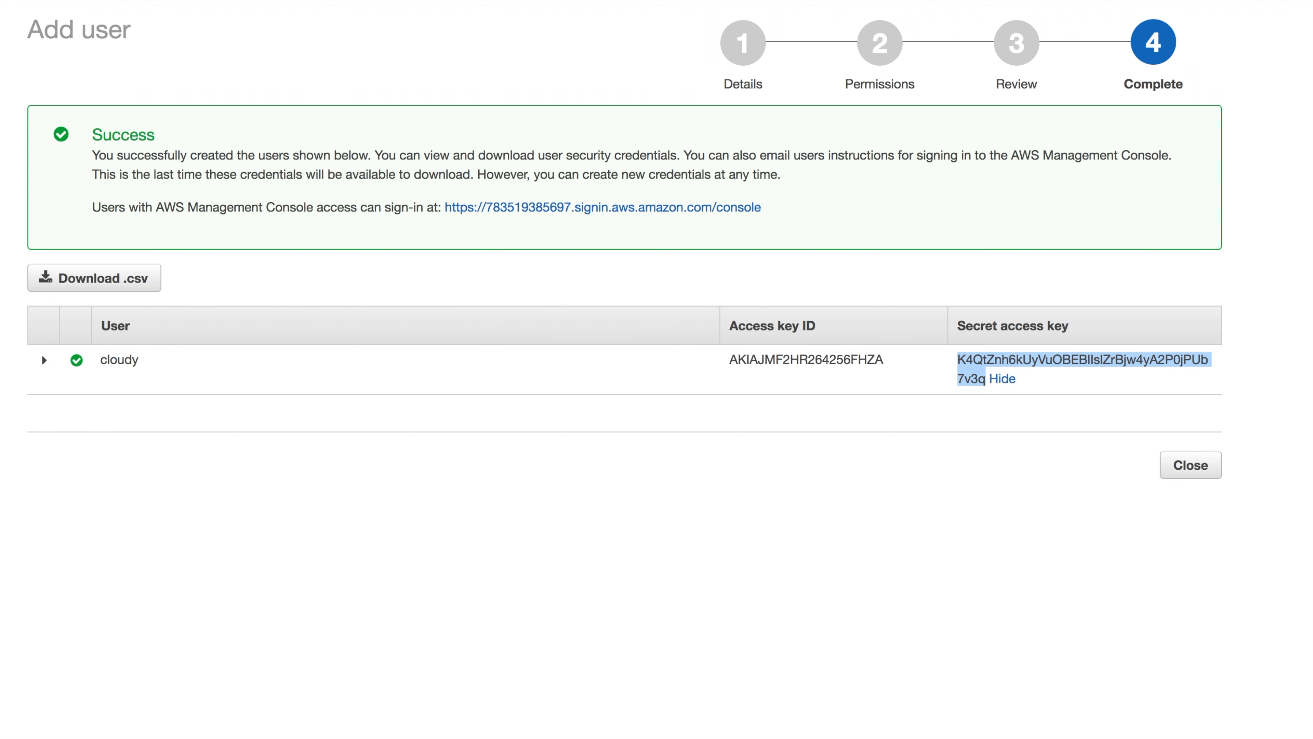
{"action": "left_click", "coordinate": [195, 12]}
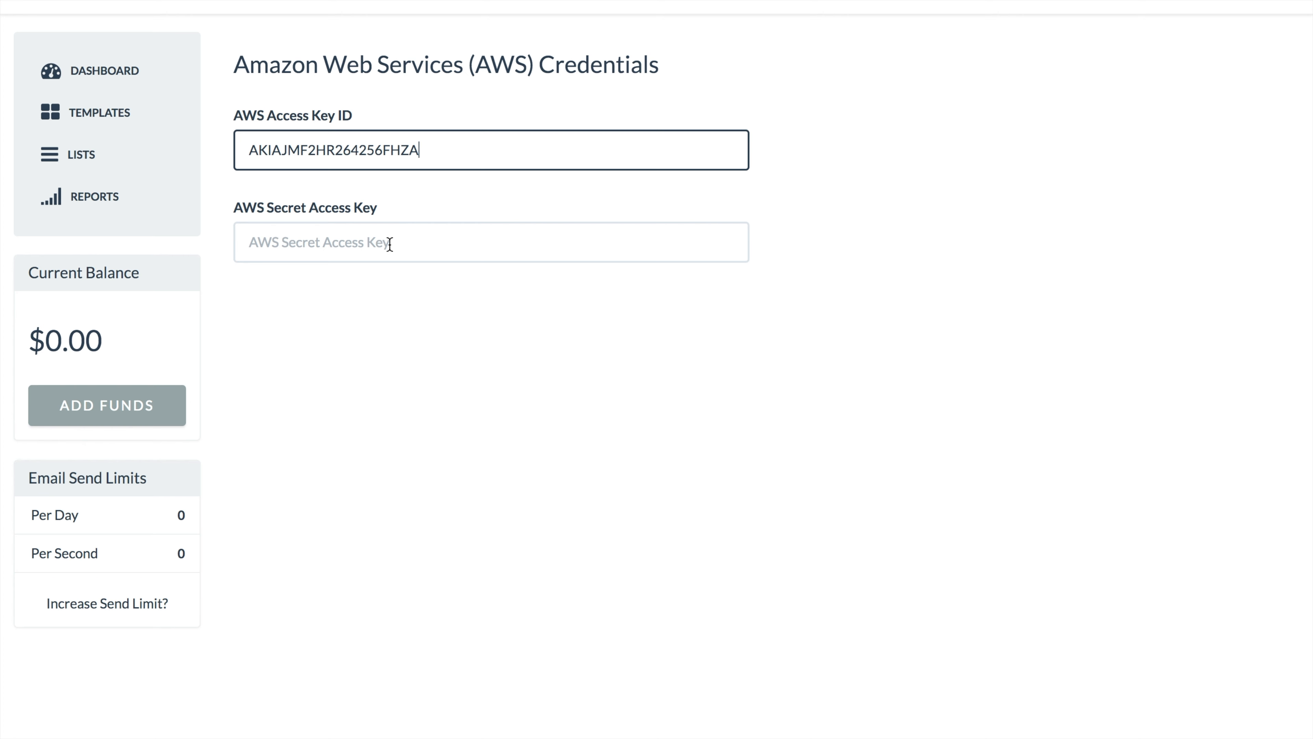
{"action": "left_click", "coordinate": [390, 244]}
{"action": "key", "text": "ctrl+v"}
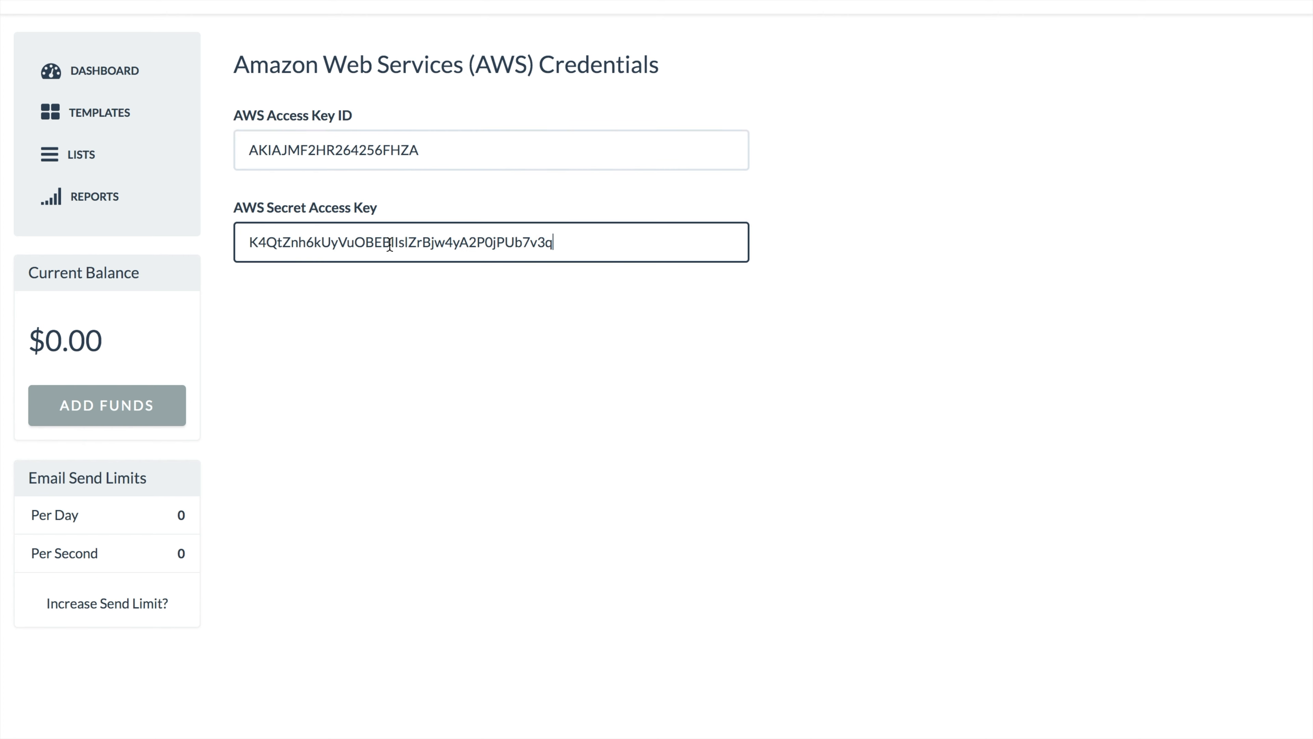